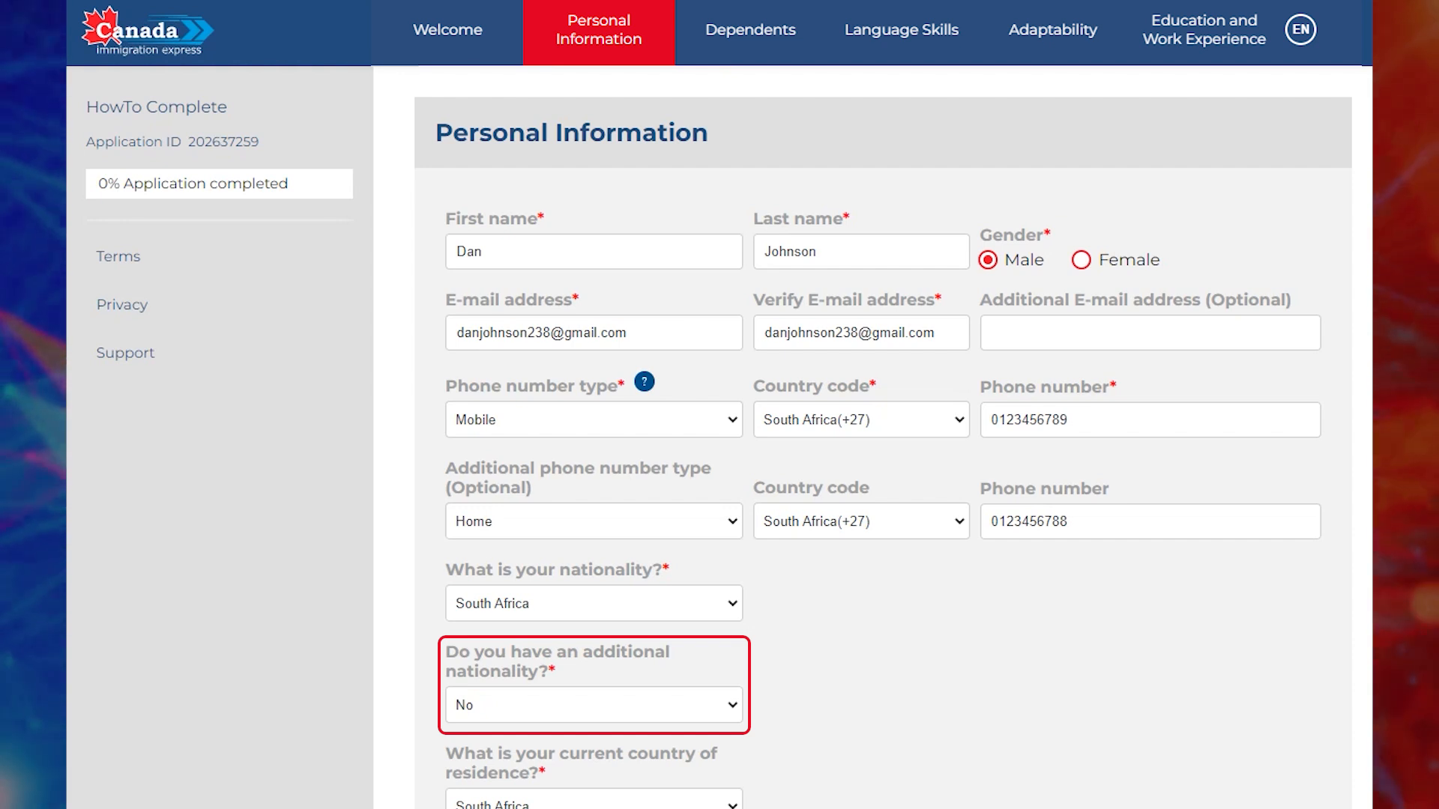
# Scroll down to the bottom of the Personal Information section.
pyautogui.scroll(-8, 862, 434)
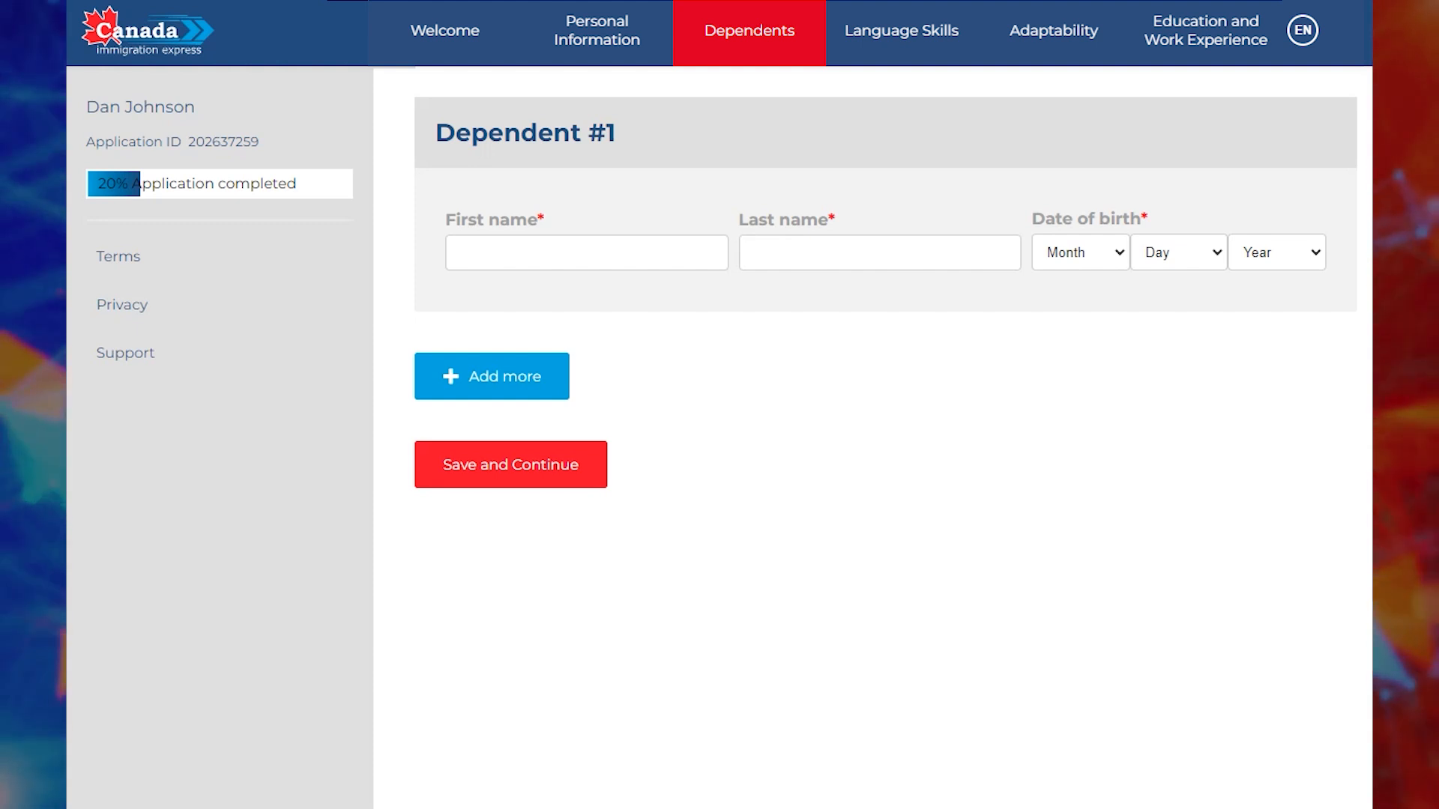
# Enter the first dependent's first and last name.
pyautogui.click(458, 253)
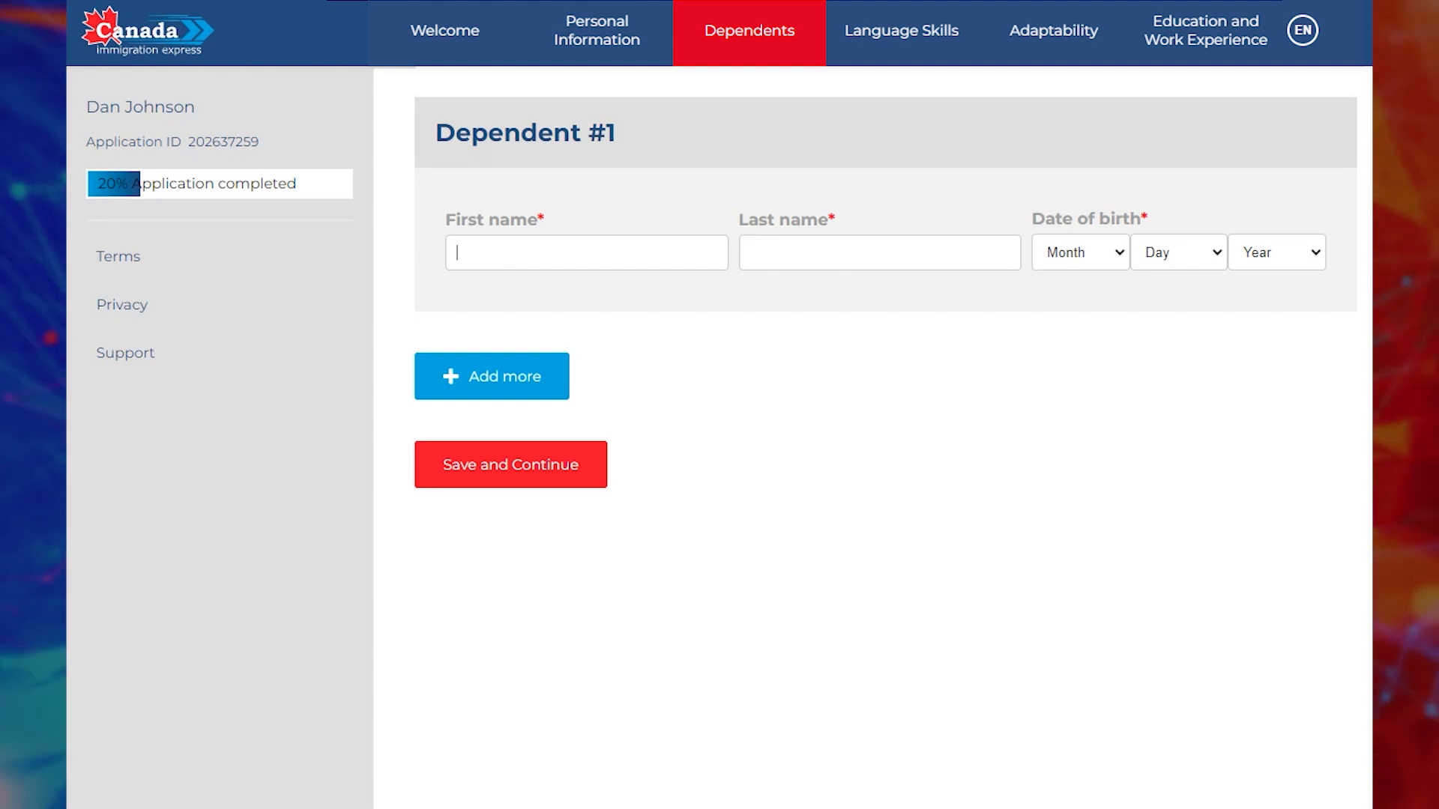
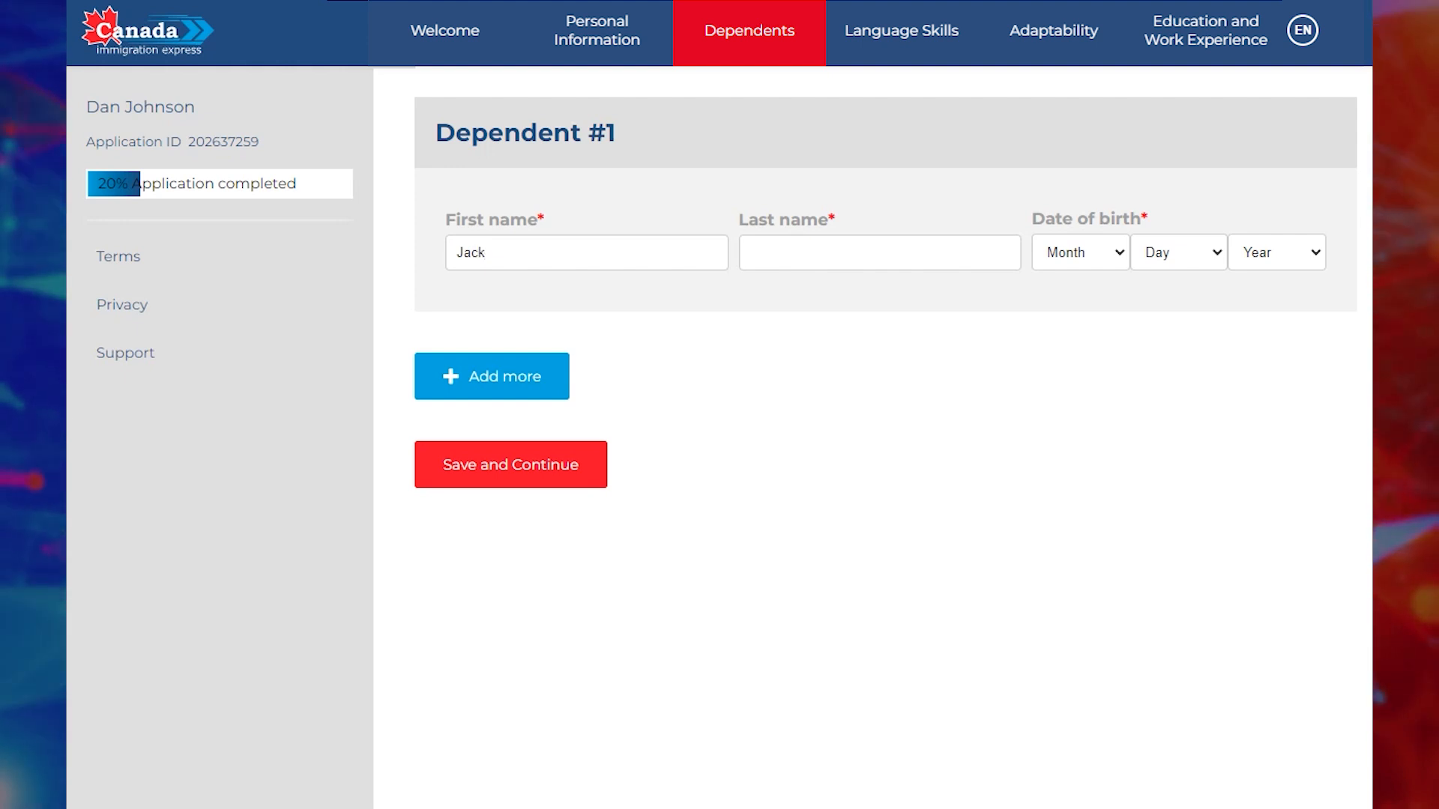
pyautogui.click(751, 252)
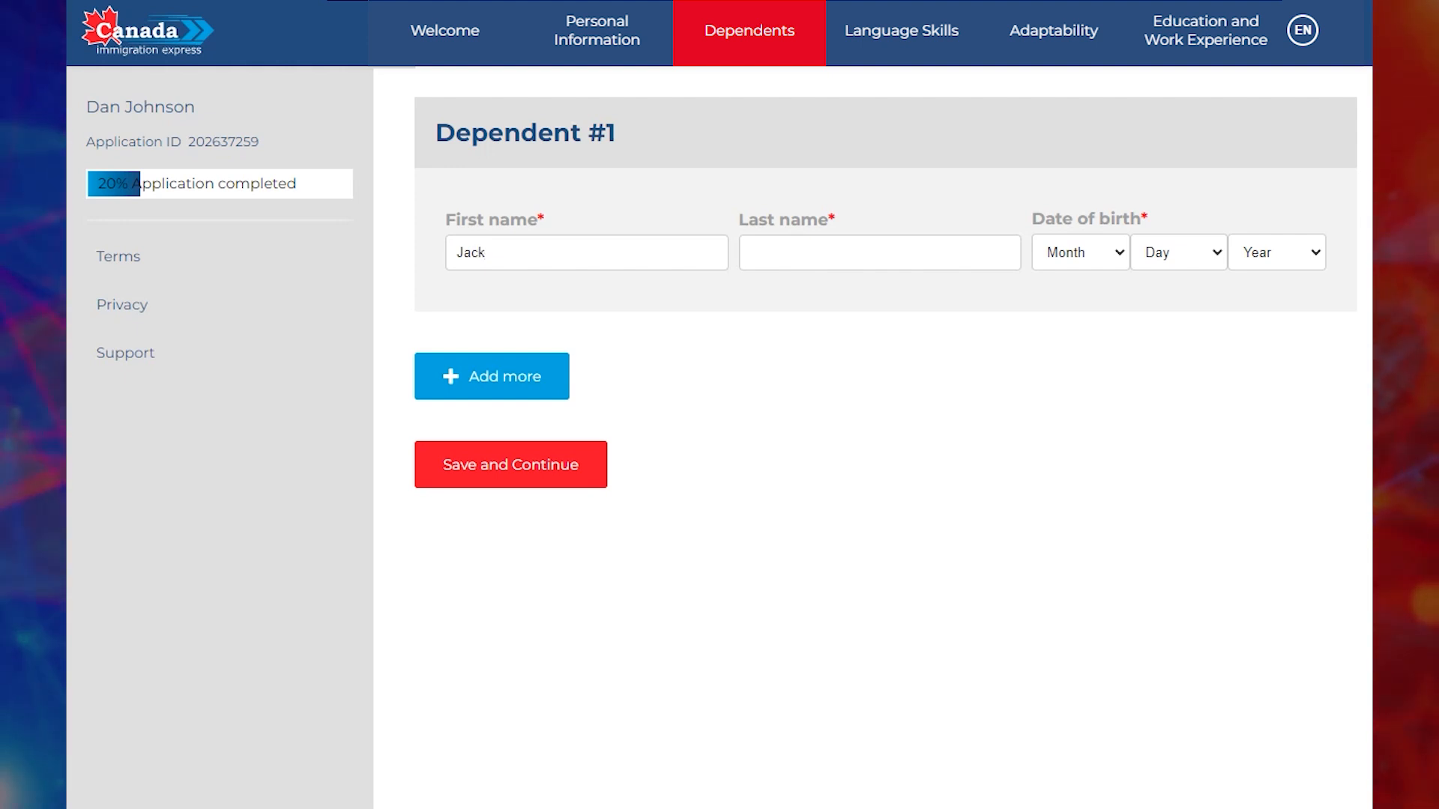
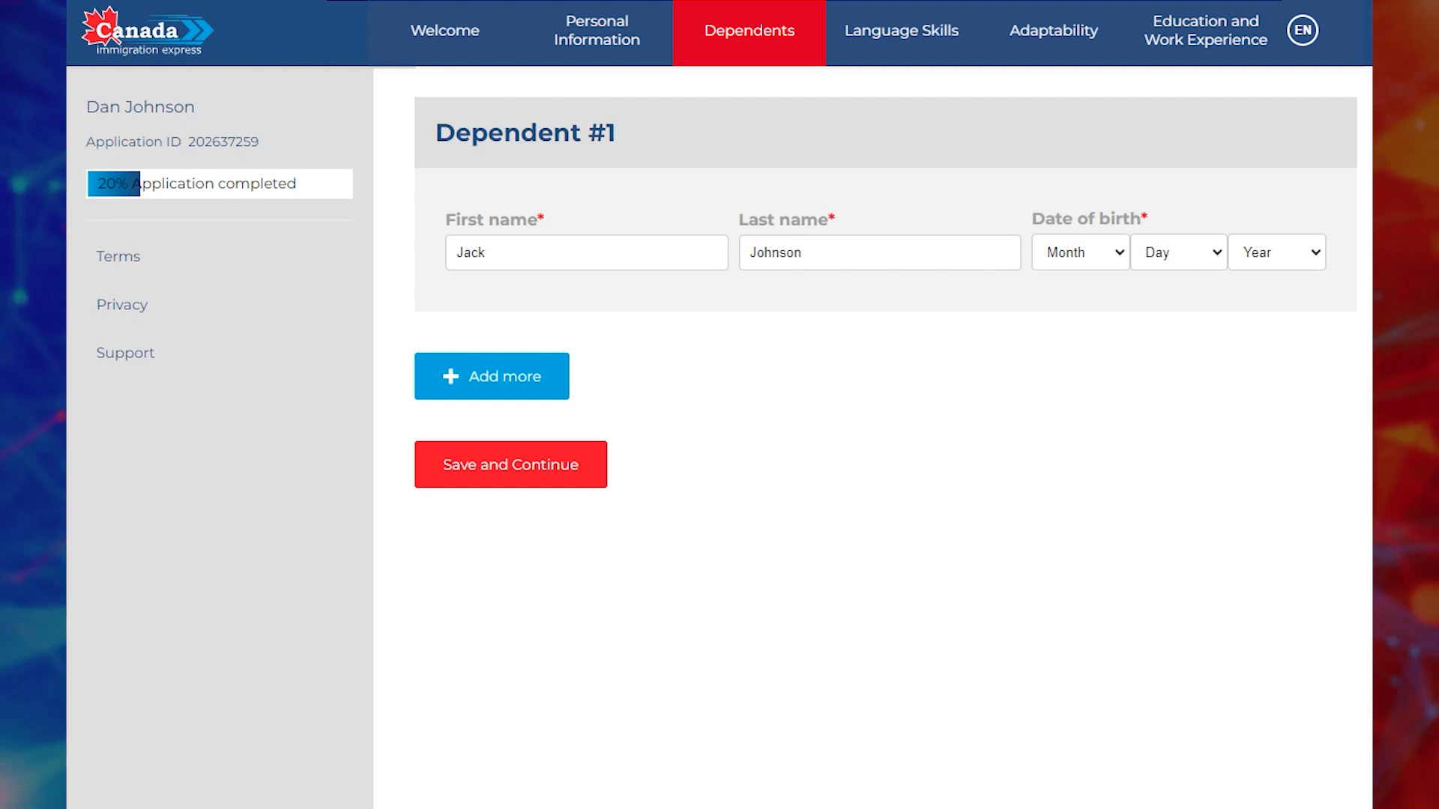
# Set the dependent's birth date to June 17, 2018 and save the dependent.
pyautogui.click(1081, 252)
pyautogui.click(1080, 382)
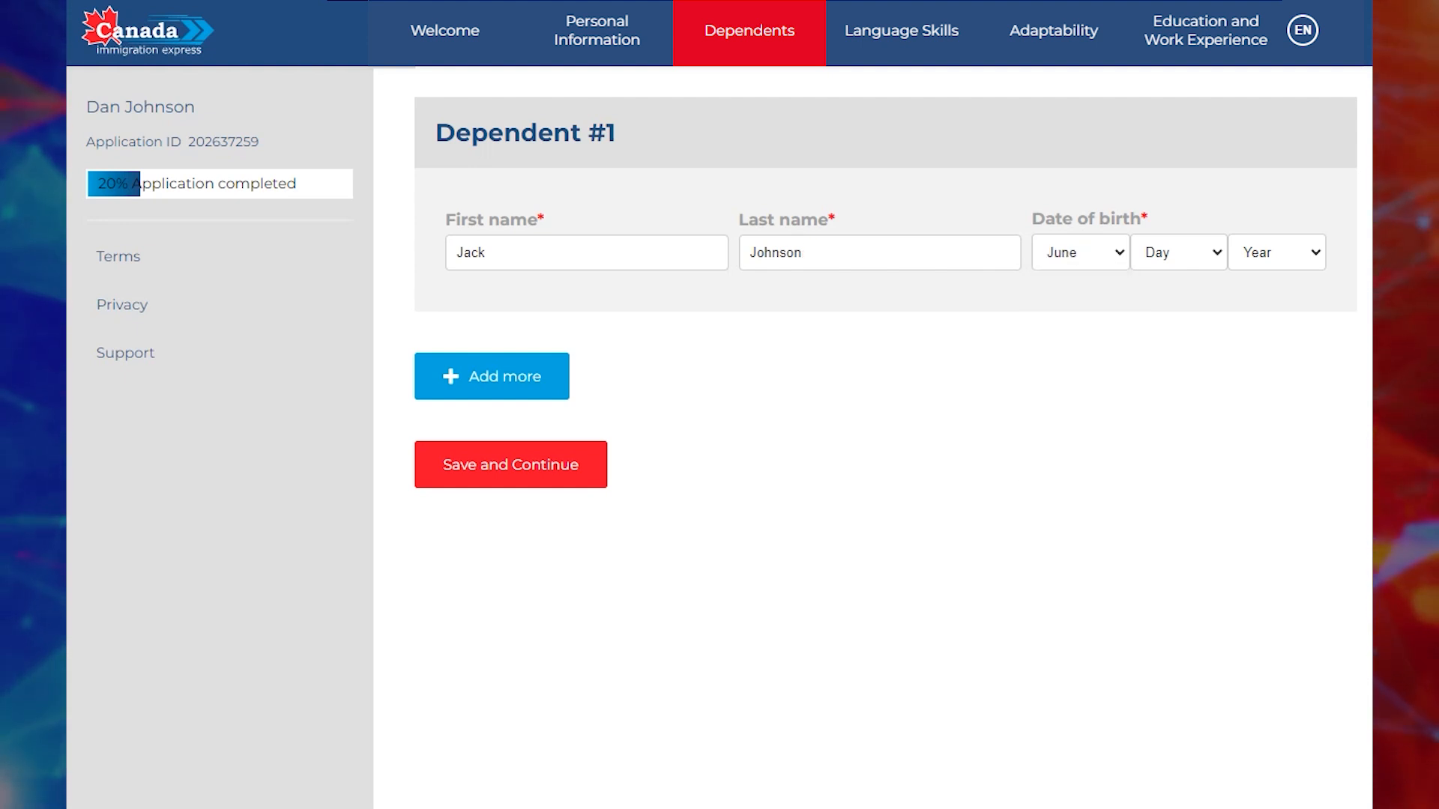
pyautogui.click(1178, 252)
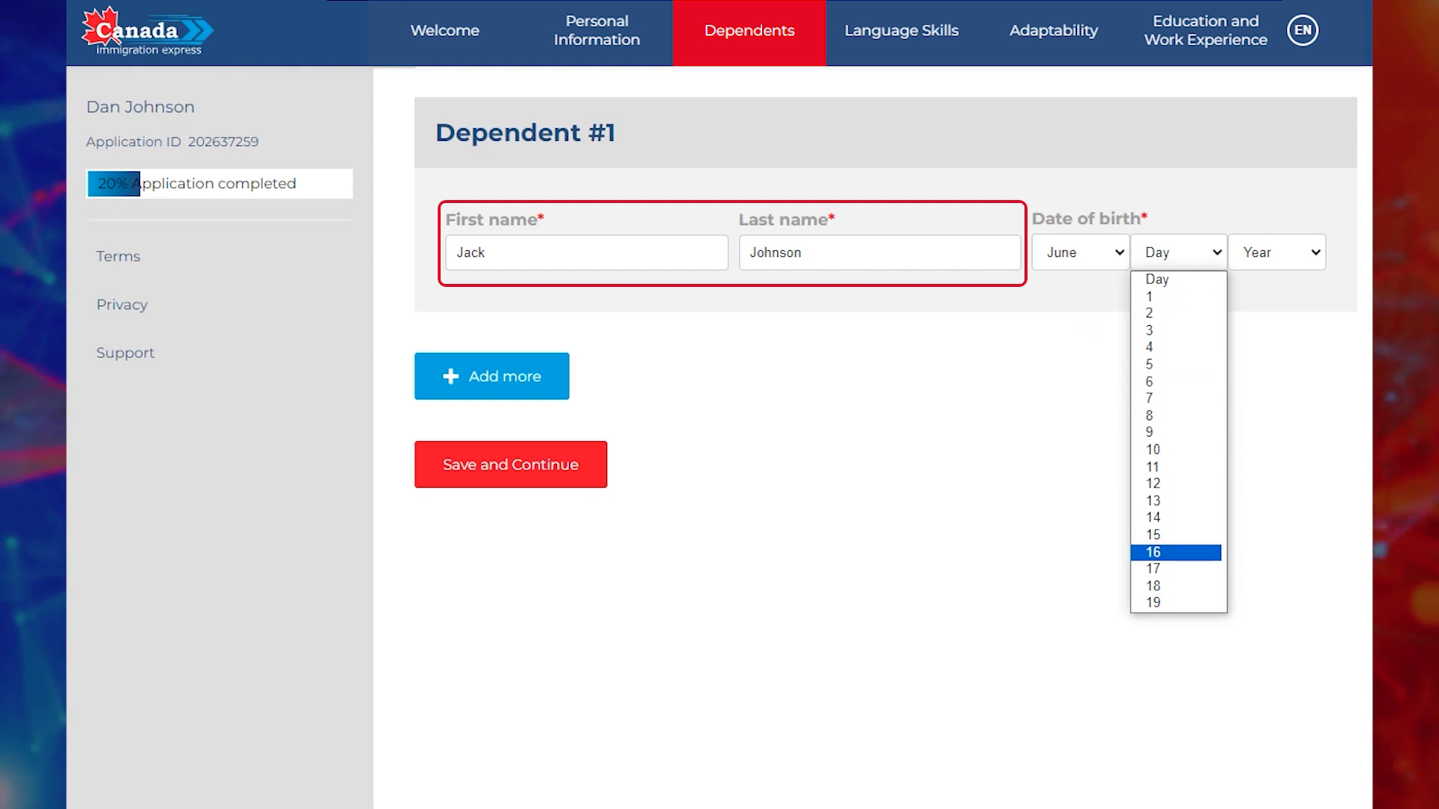
pyautogui.click(1178, 569)
pyautogui.click(1276, 252)
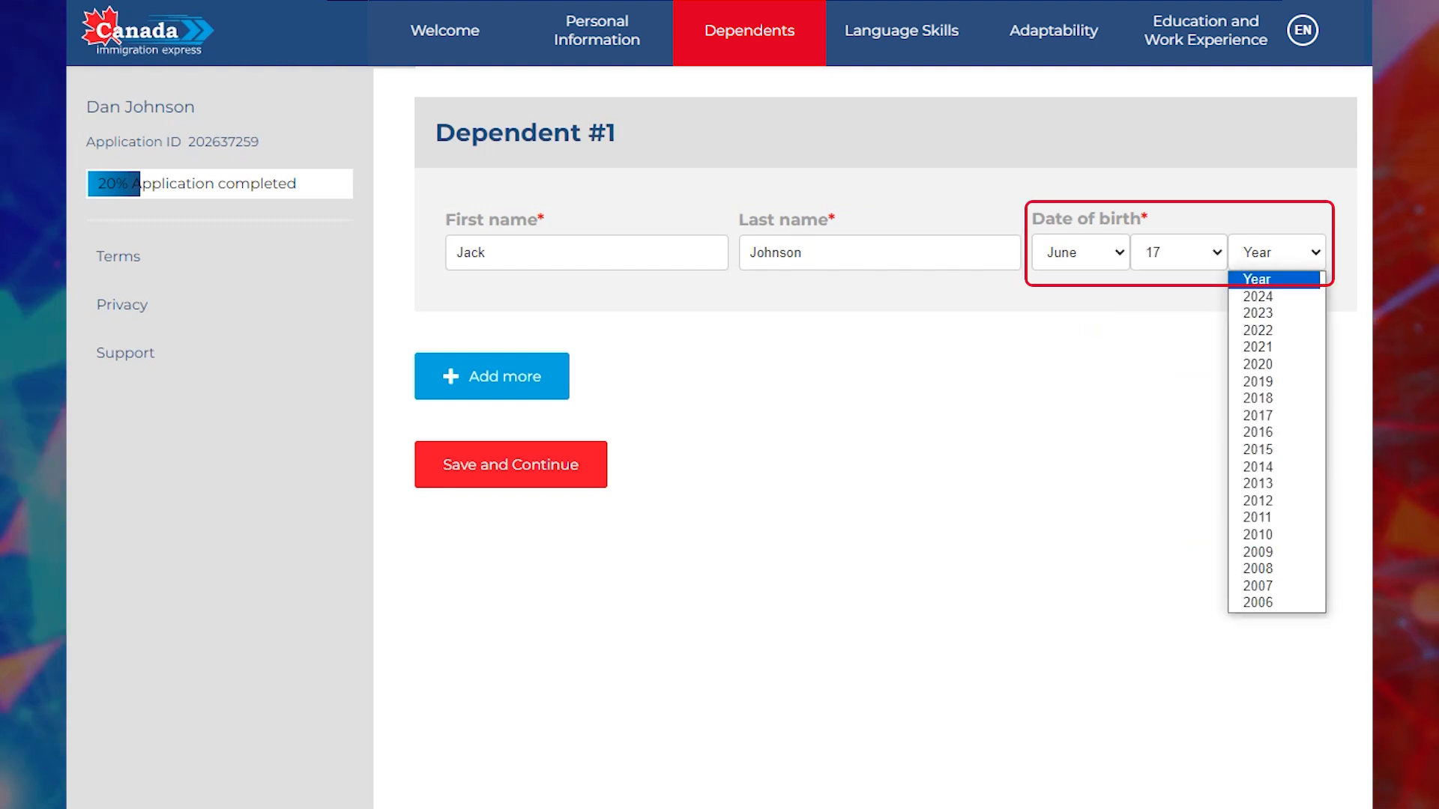
pyautogui.scroll(-6, 1274, 473)
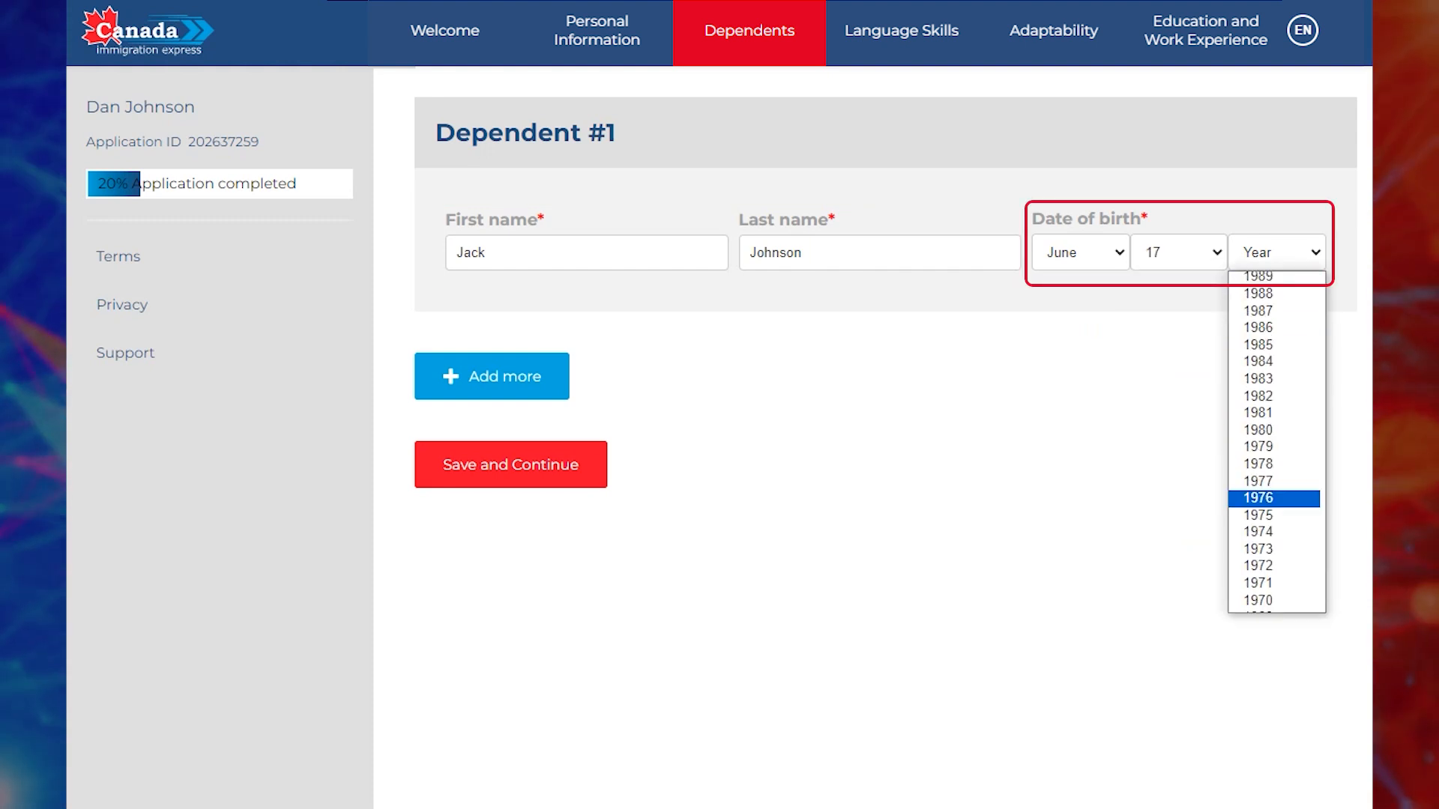
pyautogui.scroll(6, 1274, 497)
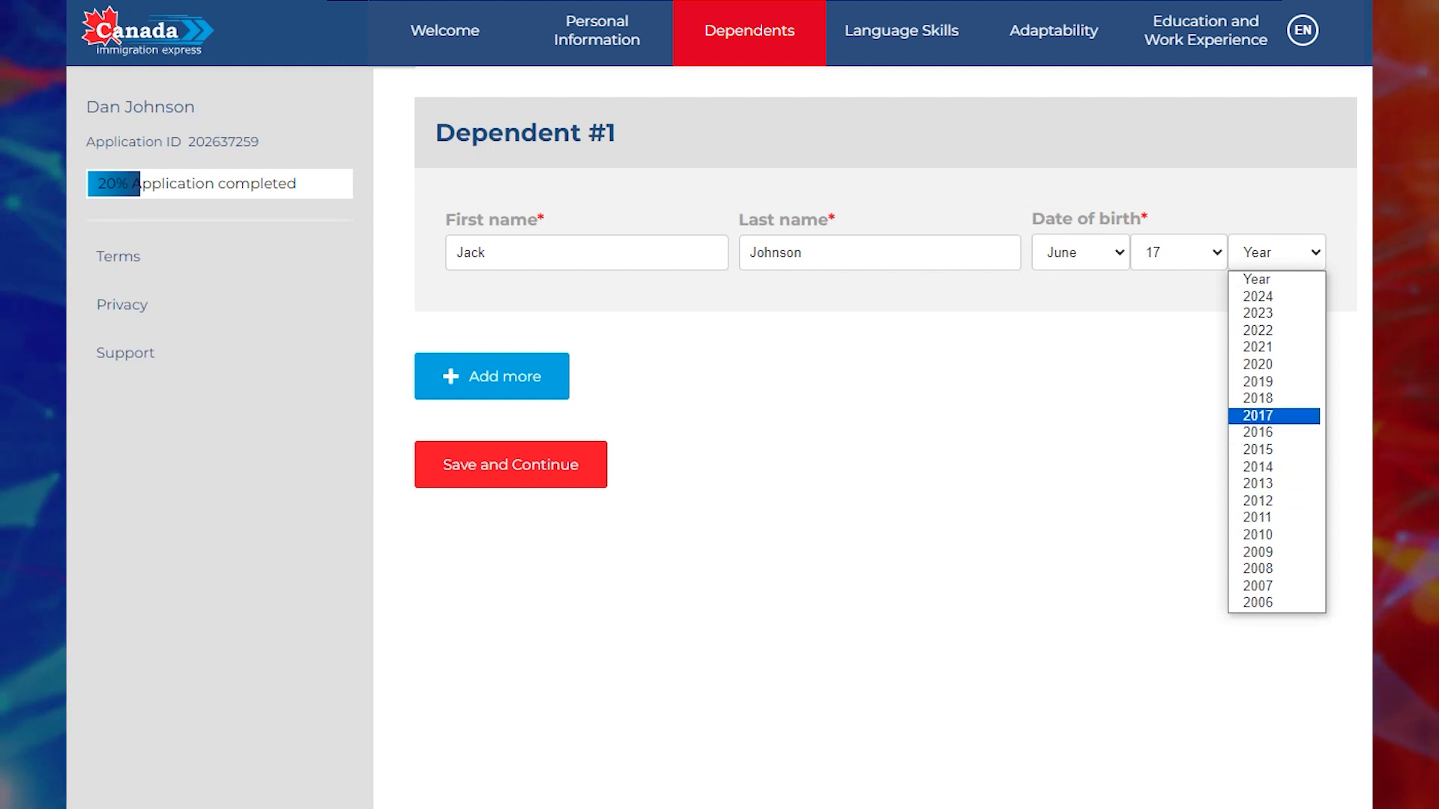
pyautogui.click(1267, 398)
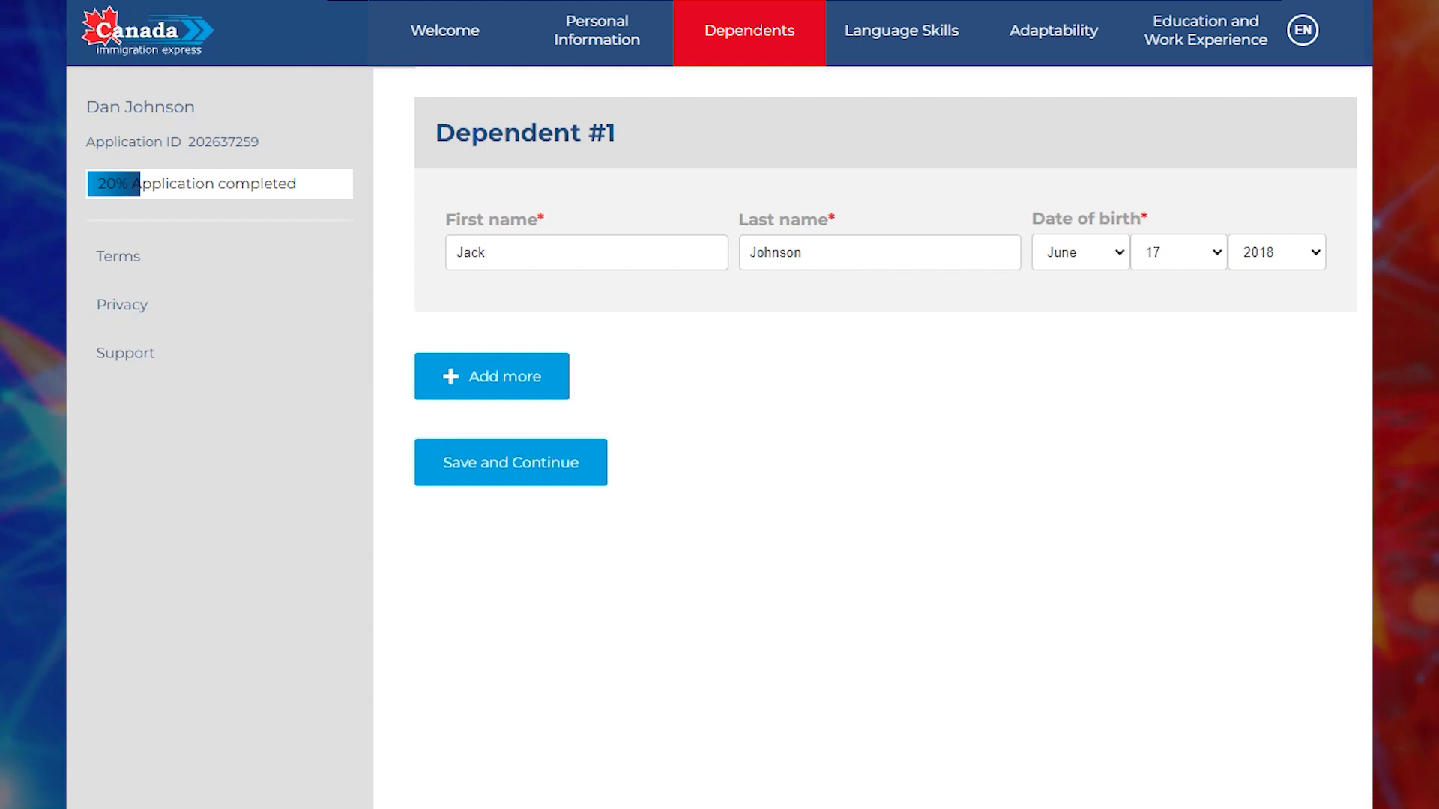
pyautogui.click(510, 462)
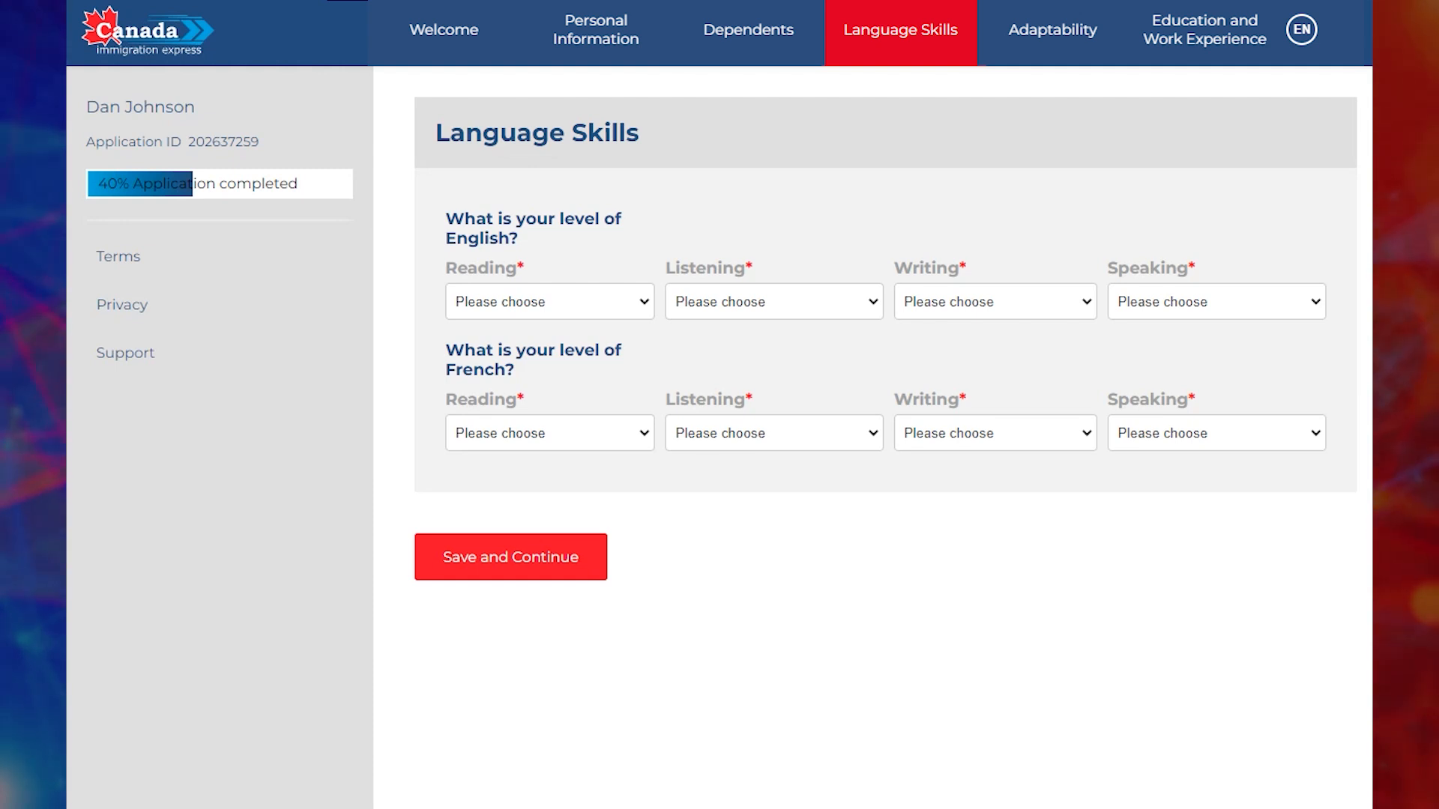
# Rate English reading, listening, writing and speaking as High/advanced.
pyautogui.click(550, 302)
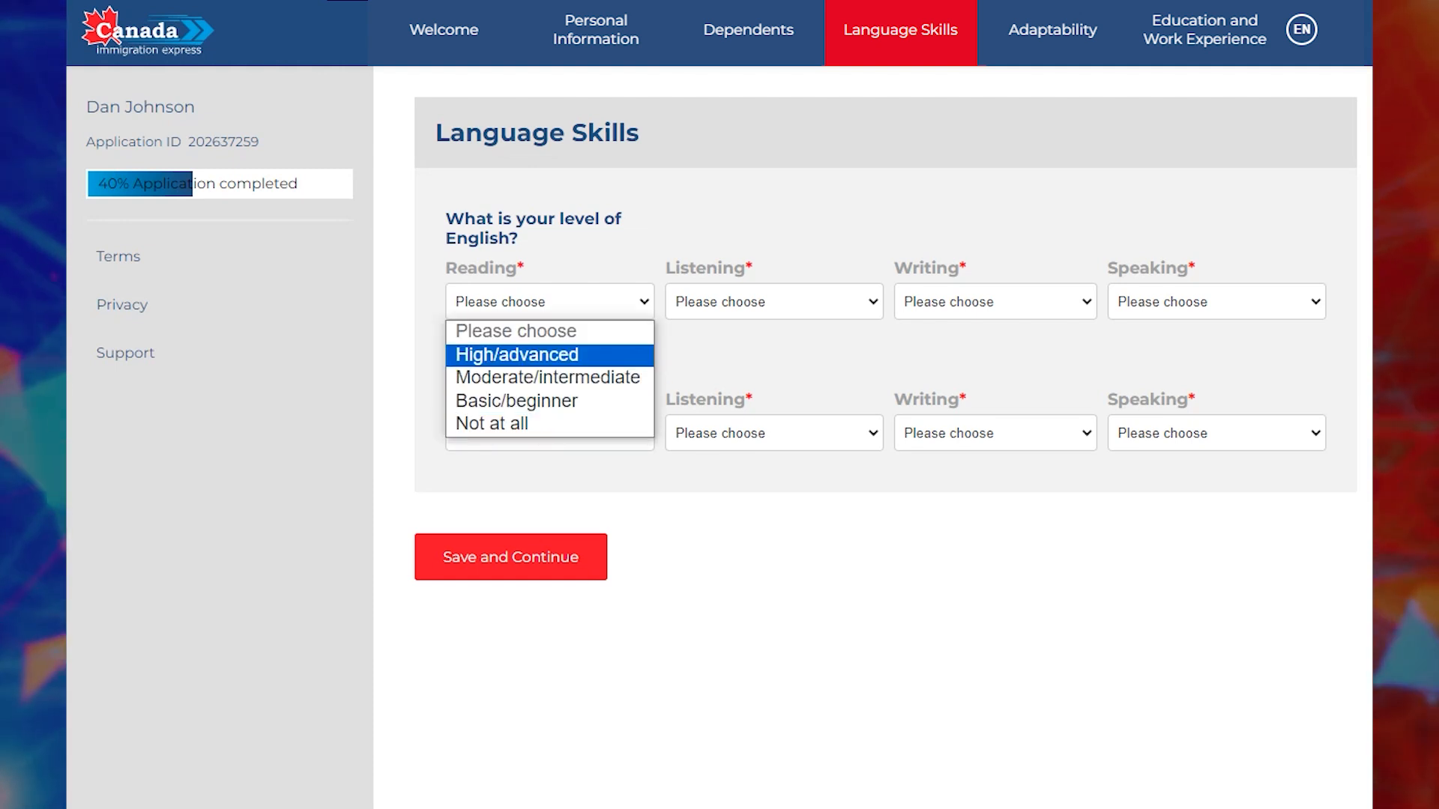
pyautogui.click(517, 355)
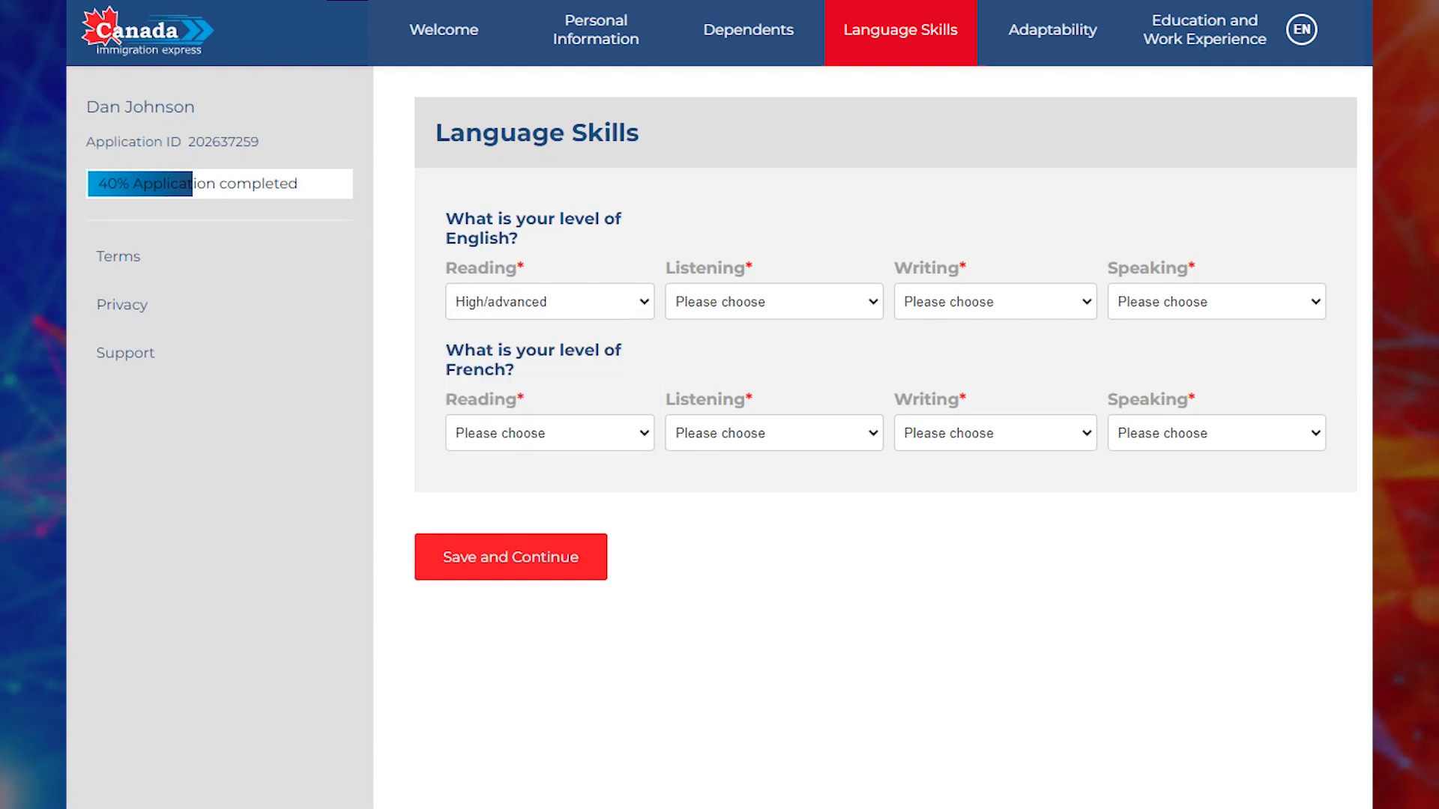
pyautogui.click(773, 302)
pyautogui.click(738, 355)
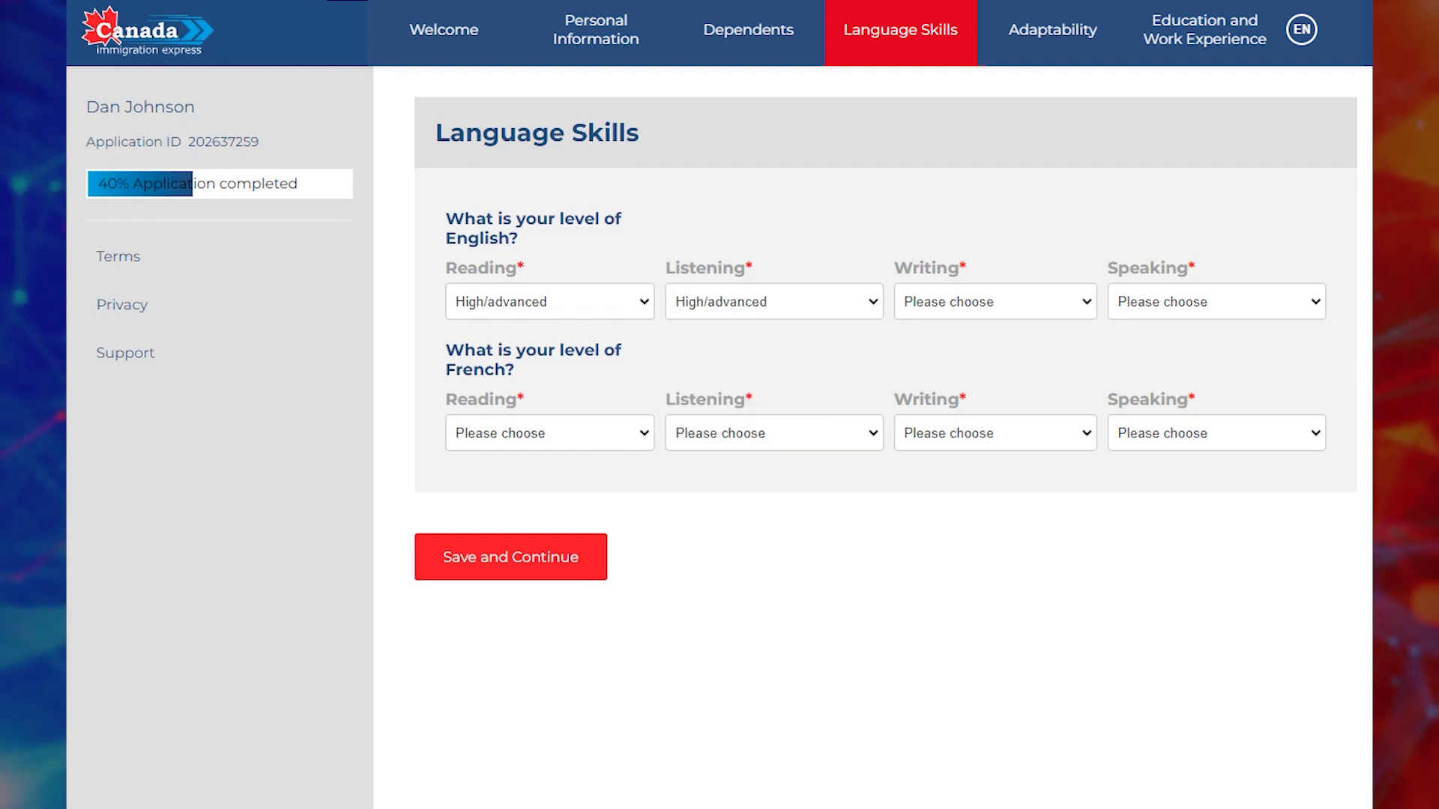
pyautogui.click(996, 302)
pyautogui.click(967, 354)
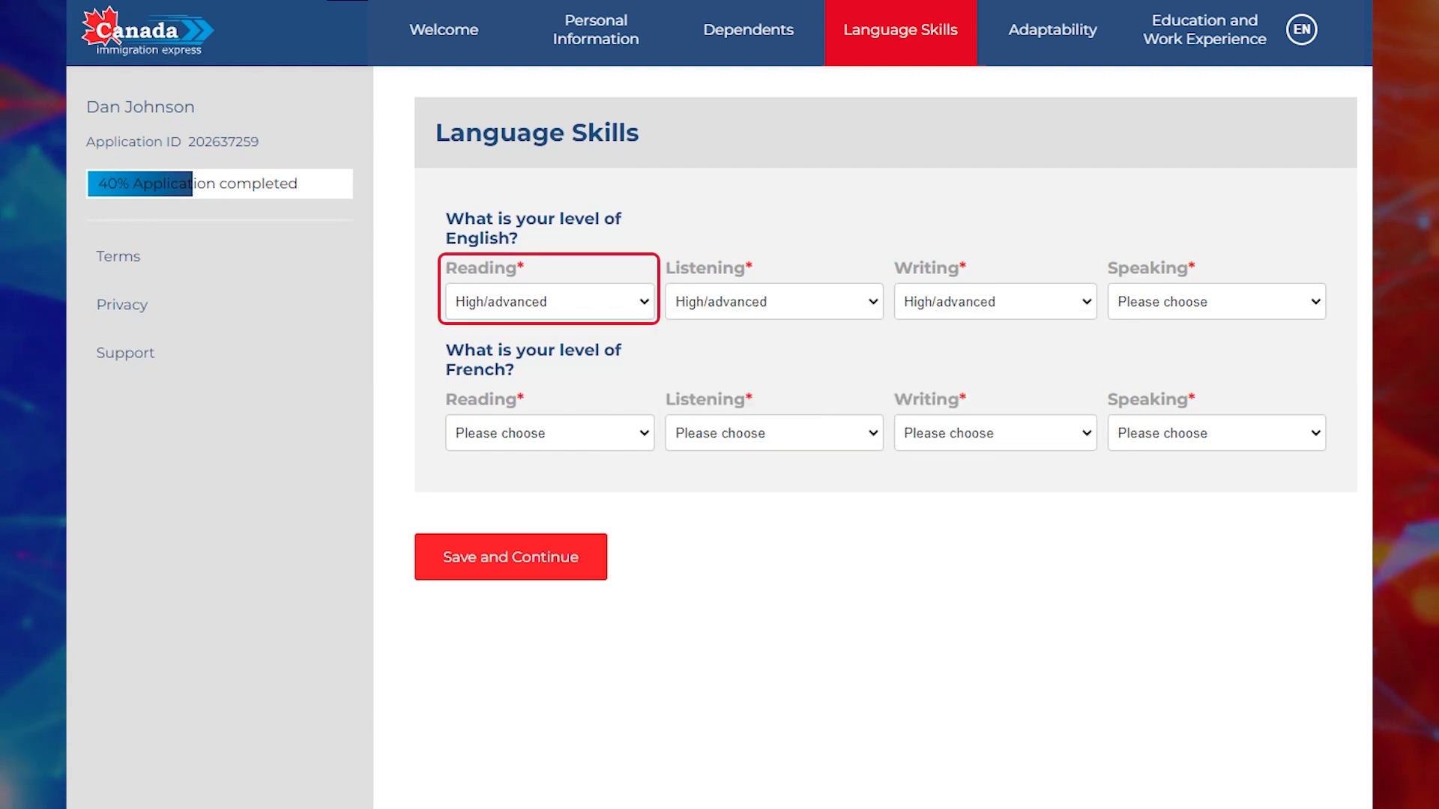
pyautogui.click(1216, 302)
pyautogui.click(1180, 354)
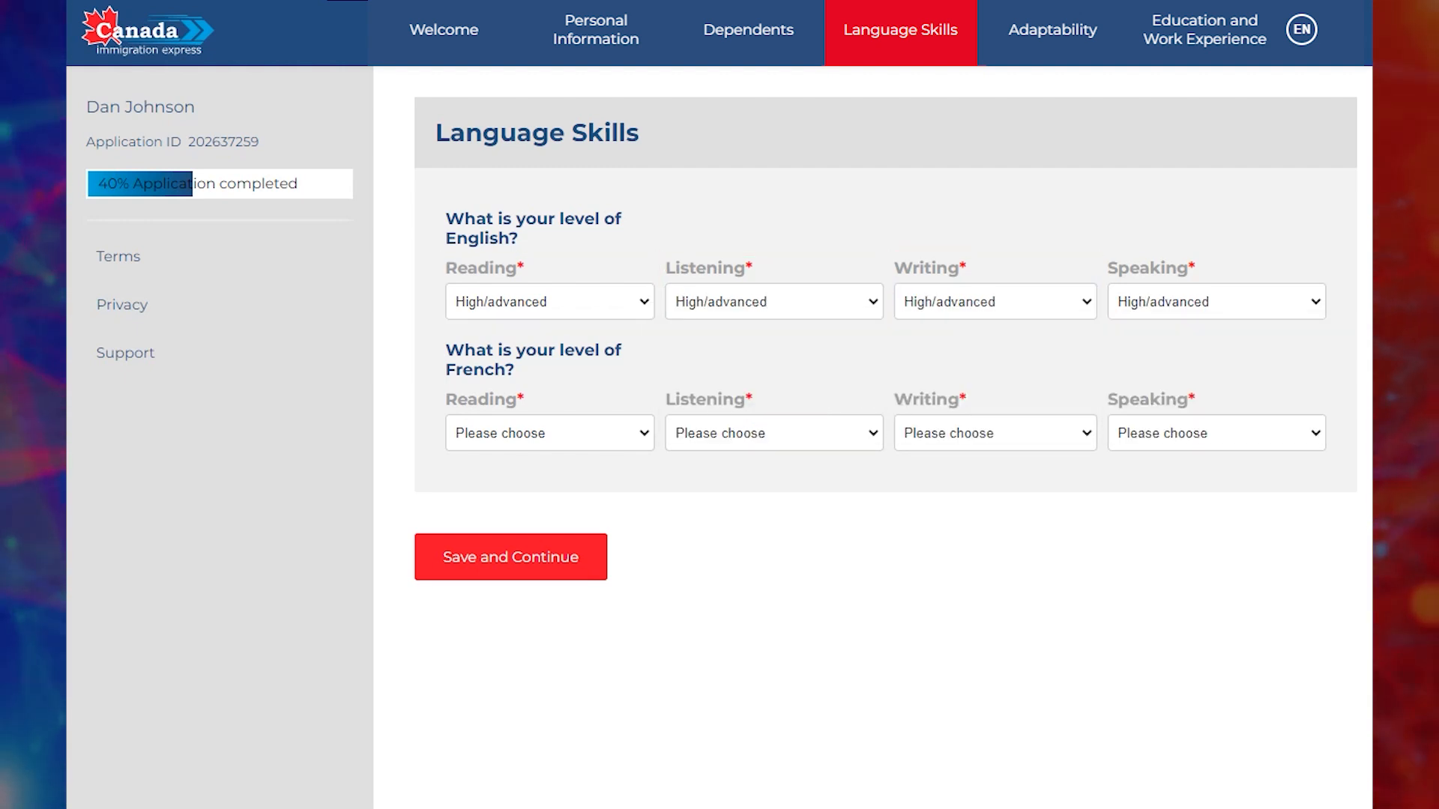
# Rate all four French skills as Not at all and save the language skills.
pyautogui.click(550, 433)
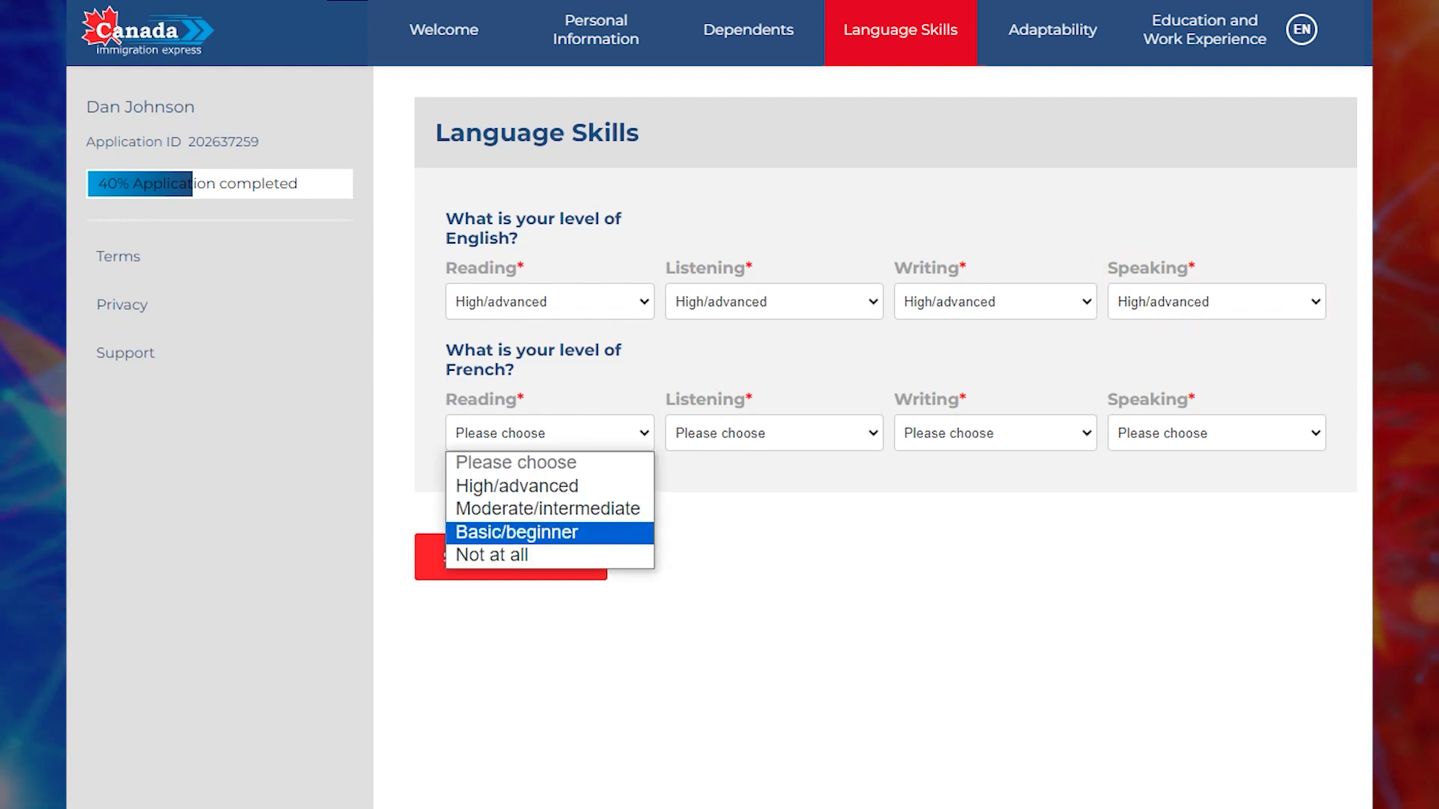
pyautogui.click(491, 555)
pyautogui.click(774, 433)
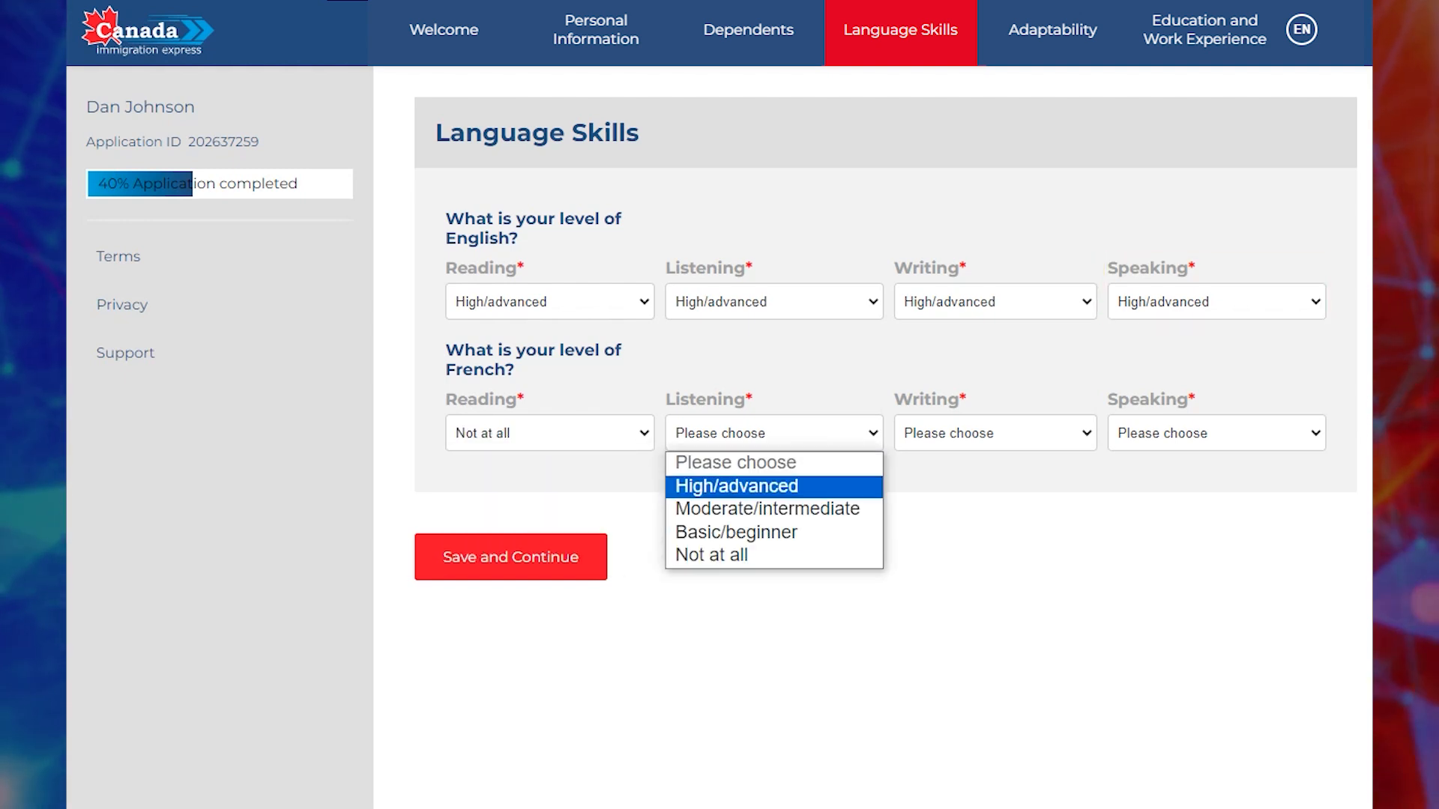
pyautogui.click(705, 555)
pyautogui.click(995, 434)
pyautogui.click(941, 555)
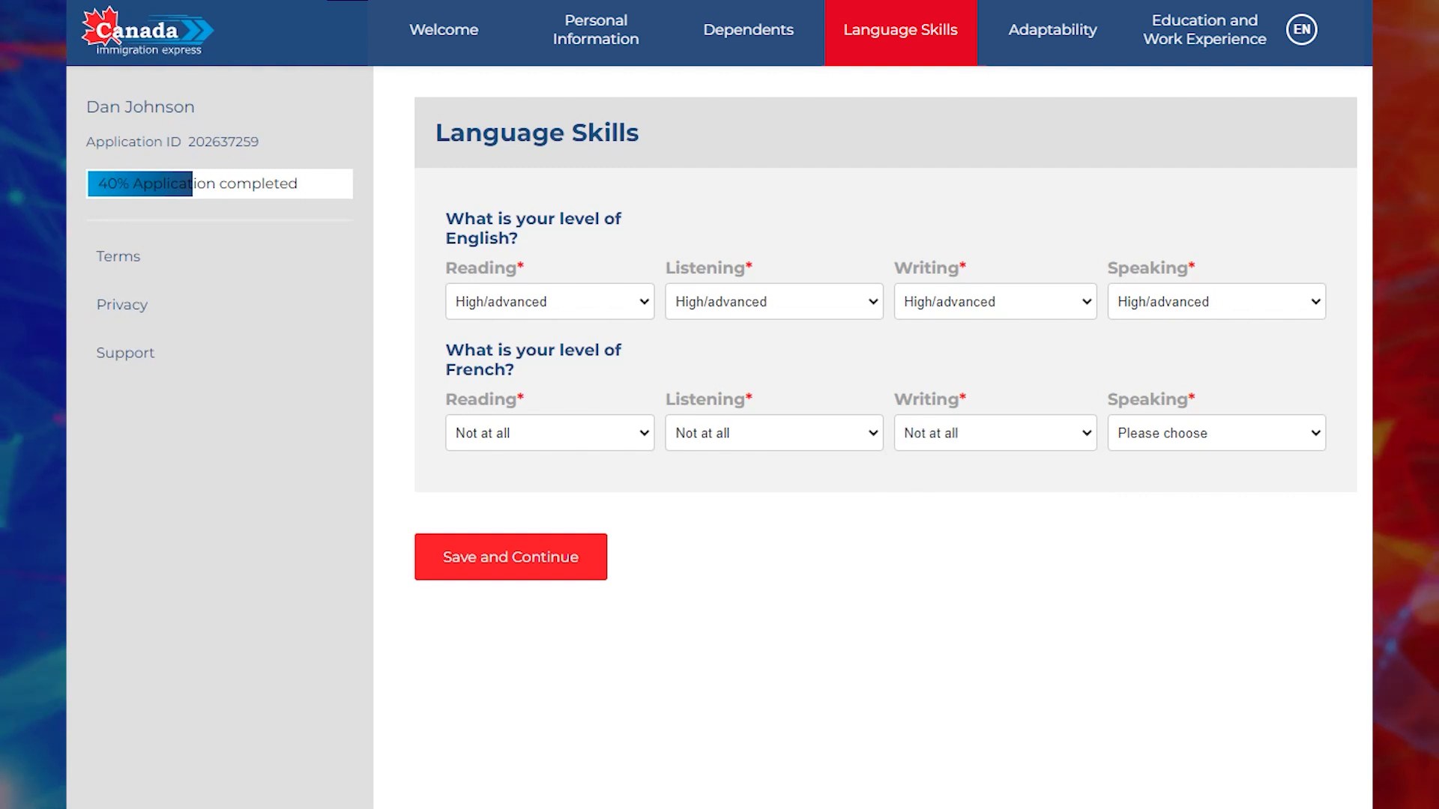
pyautogui.click(1216, 433)
pyautogui.click(1154, 555)
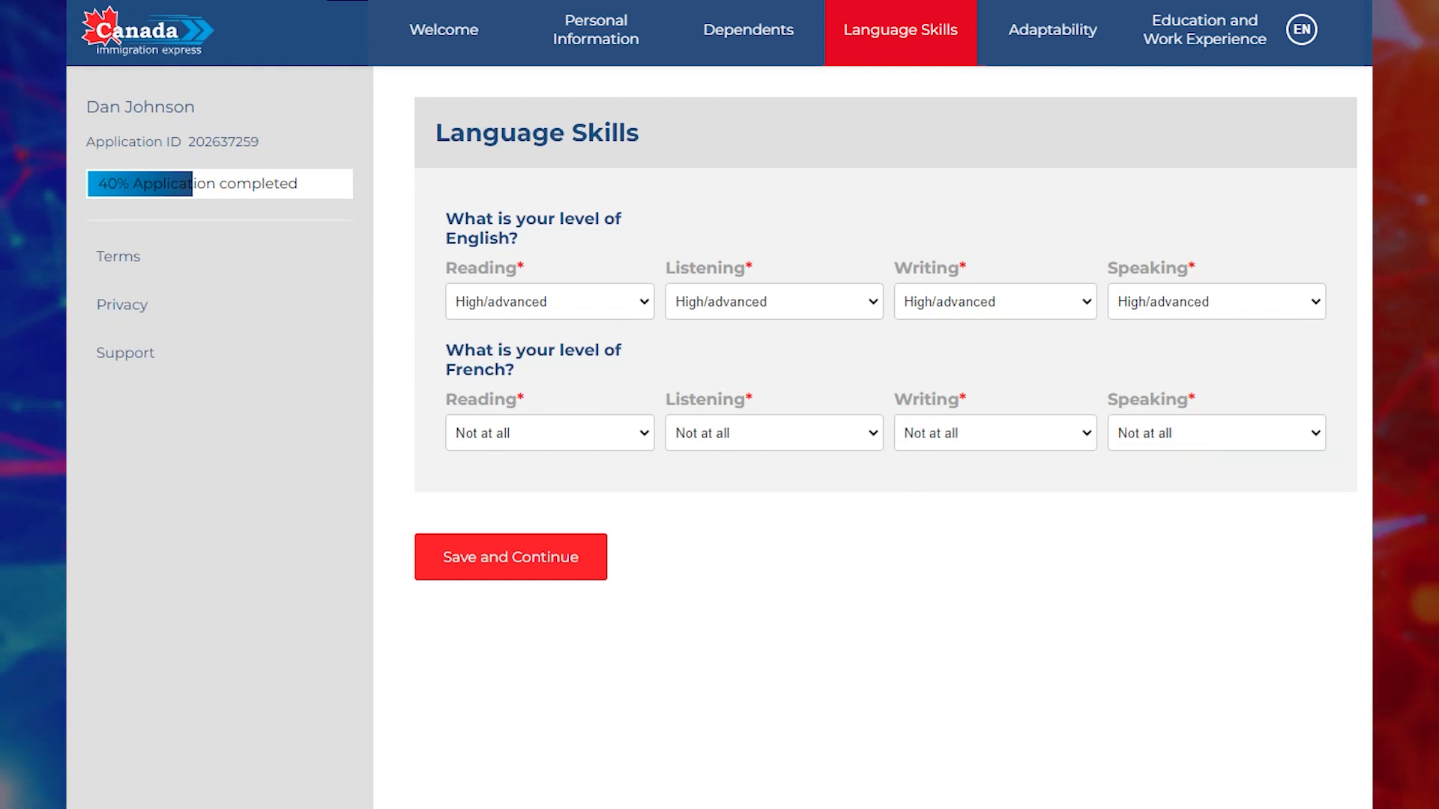
pyautogui.click(511, 557)
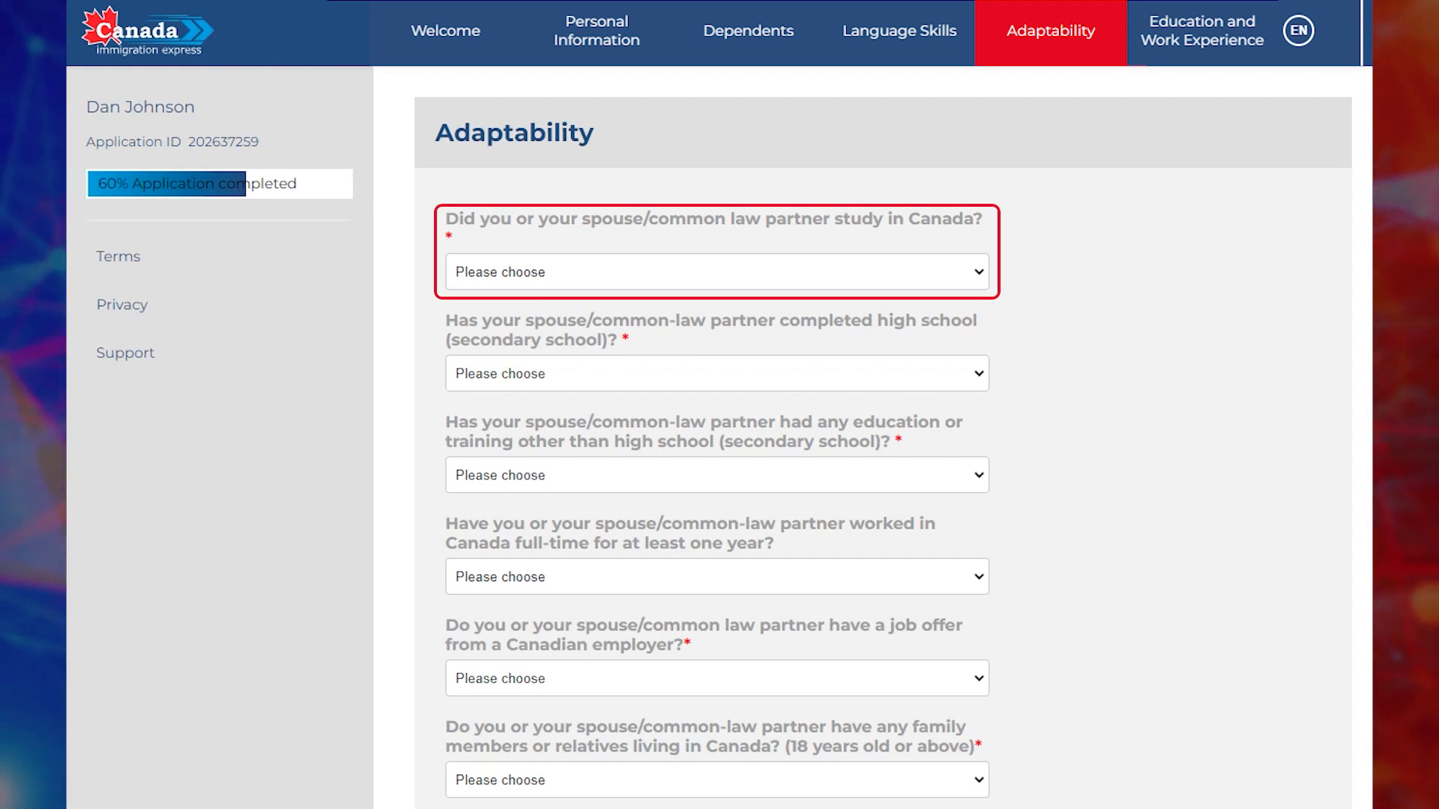
# Answer No to studying in Canada, Yes to partner's high school and other training.
pyautogui.click(717, 272)
pyautogui.click(717, 348)
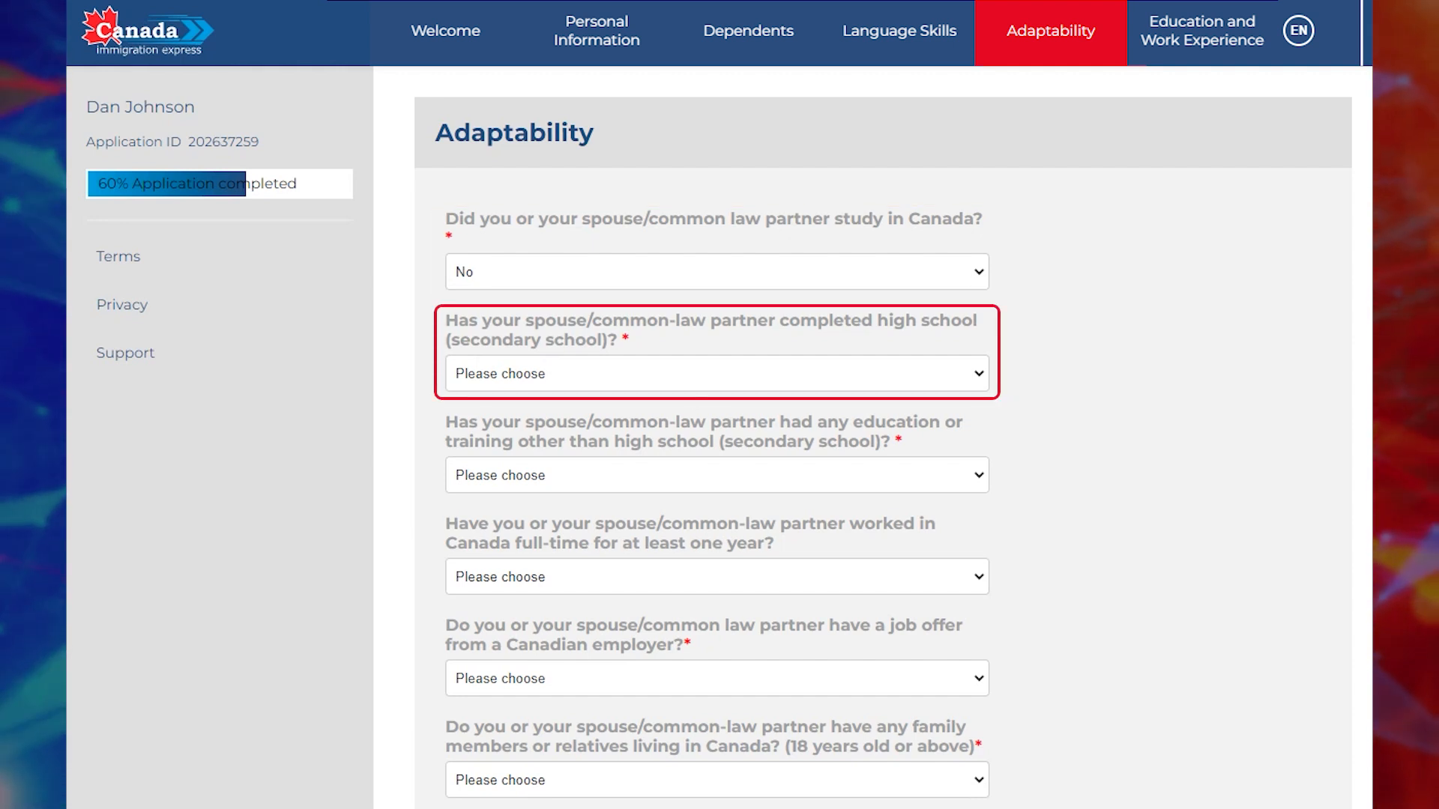
pyautogui.click(718, 373)
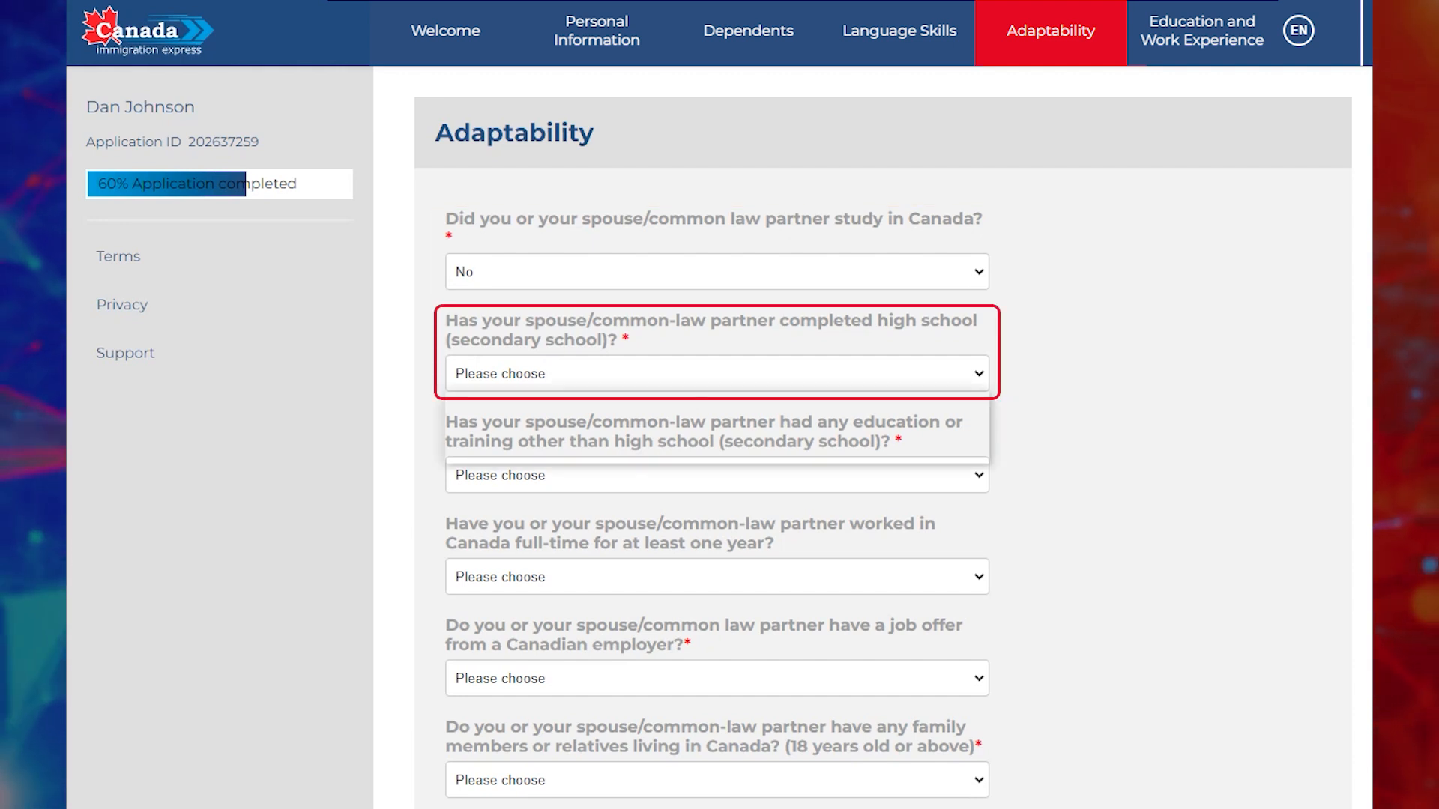
pyautogui.click(717, 427)
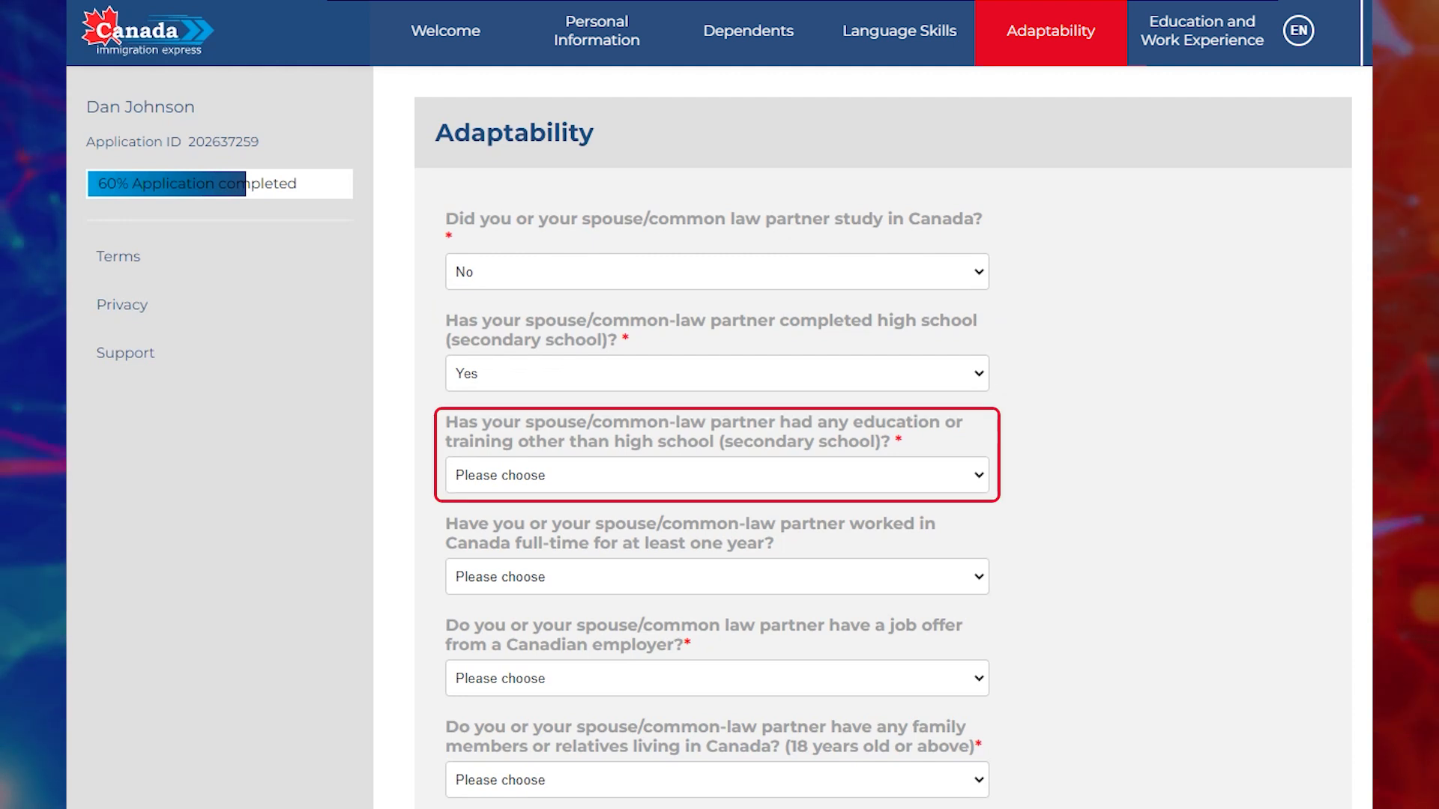
pyautogui.click(718, 475)
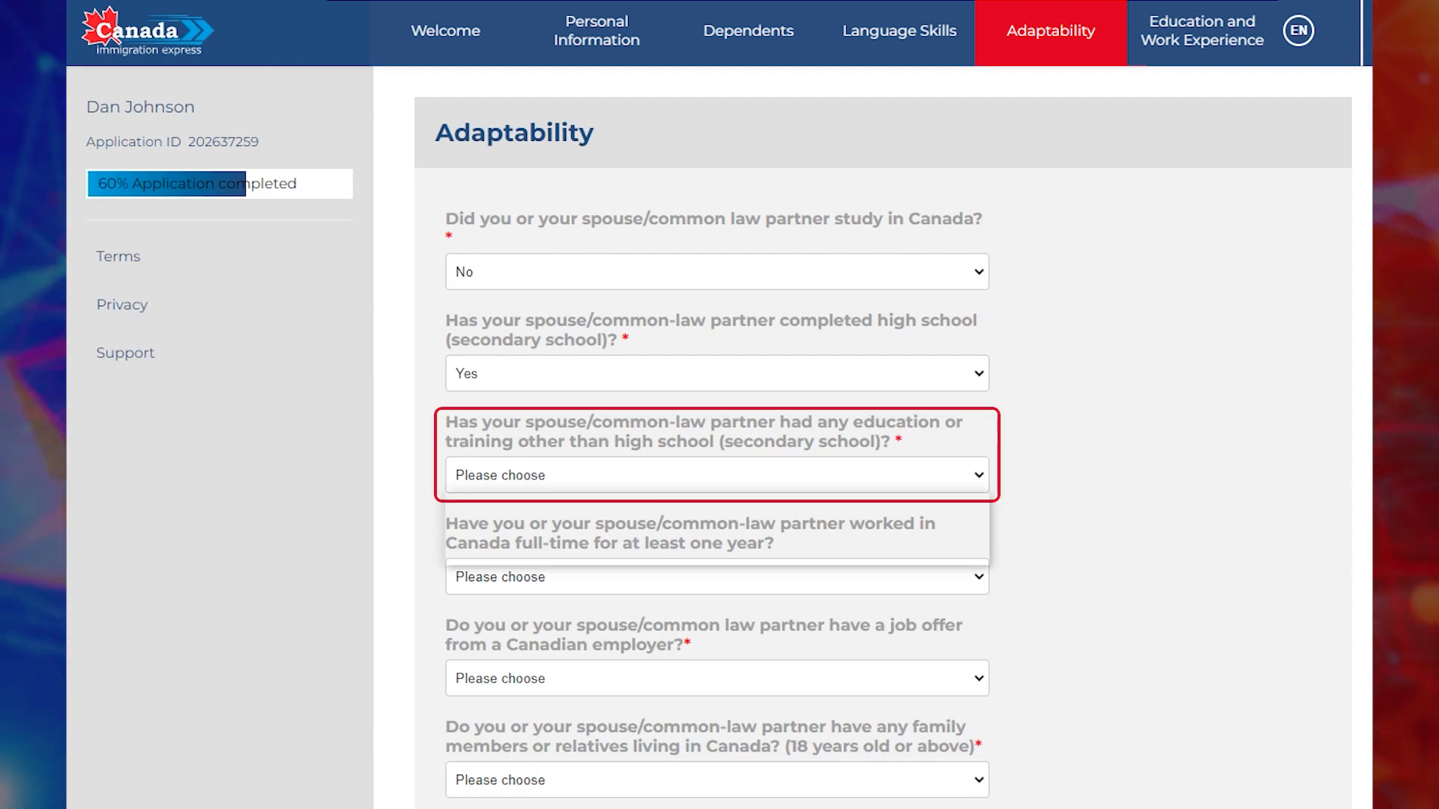
pyautogui.click(717, 529)
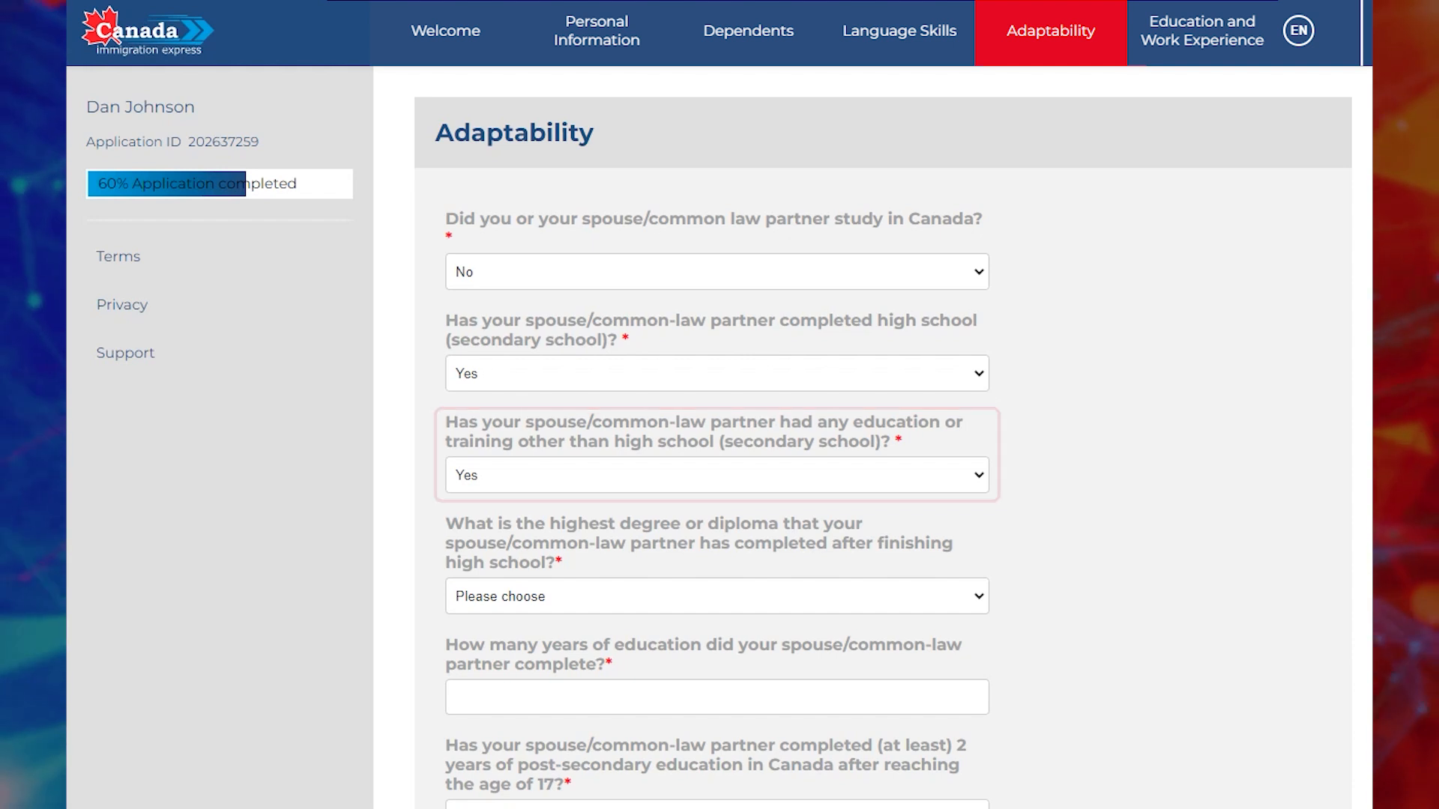
# Set the spouse's highest degree to Master's degree with 14 years of education.
pyautogui.click(717, 596)
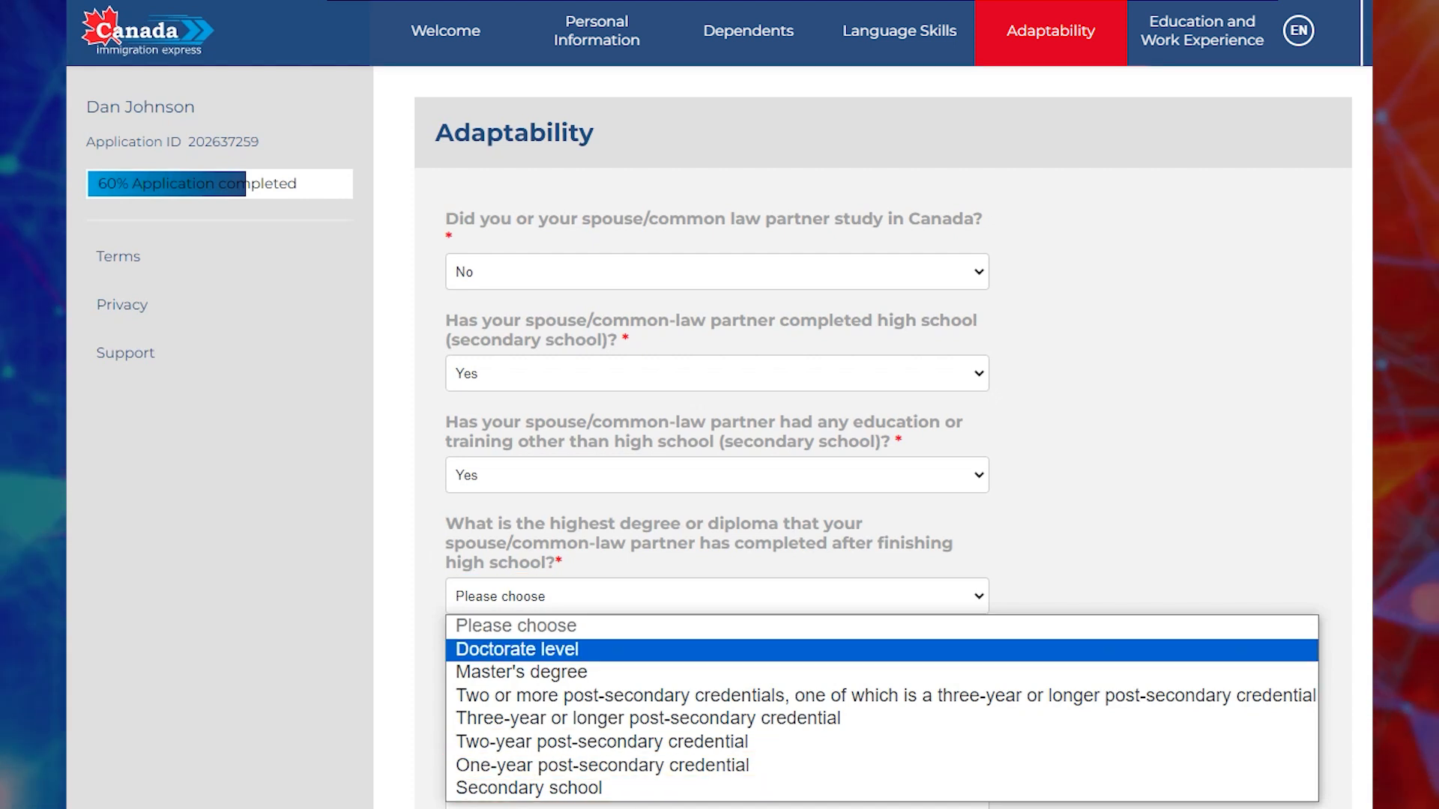
pyautogui.click(522, 673)
pyautogui.scroll(-5, 883, 438)
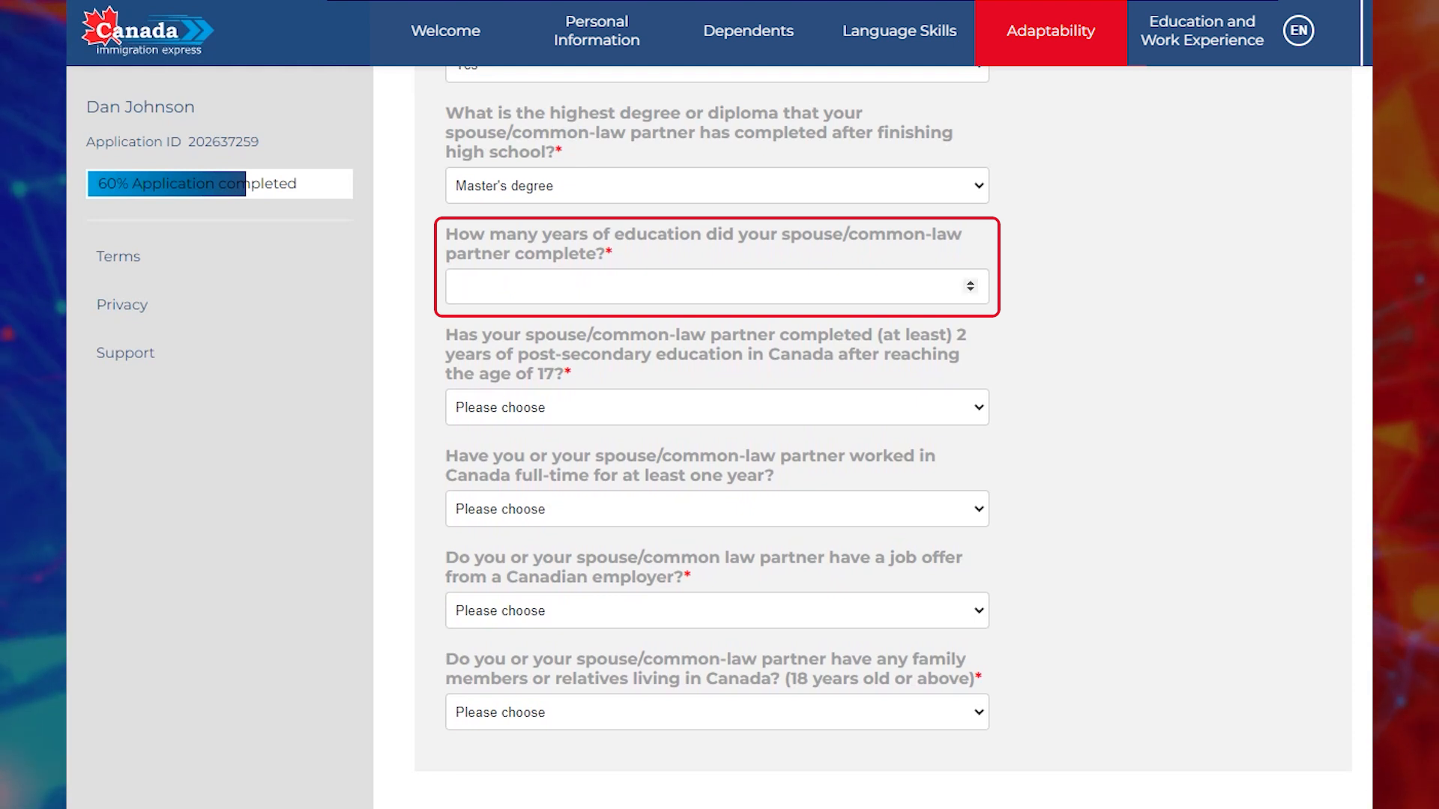
pyautogui.write('14')
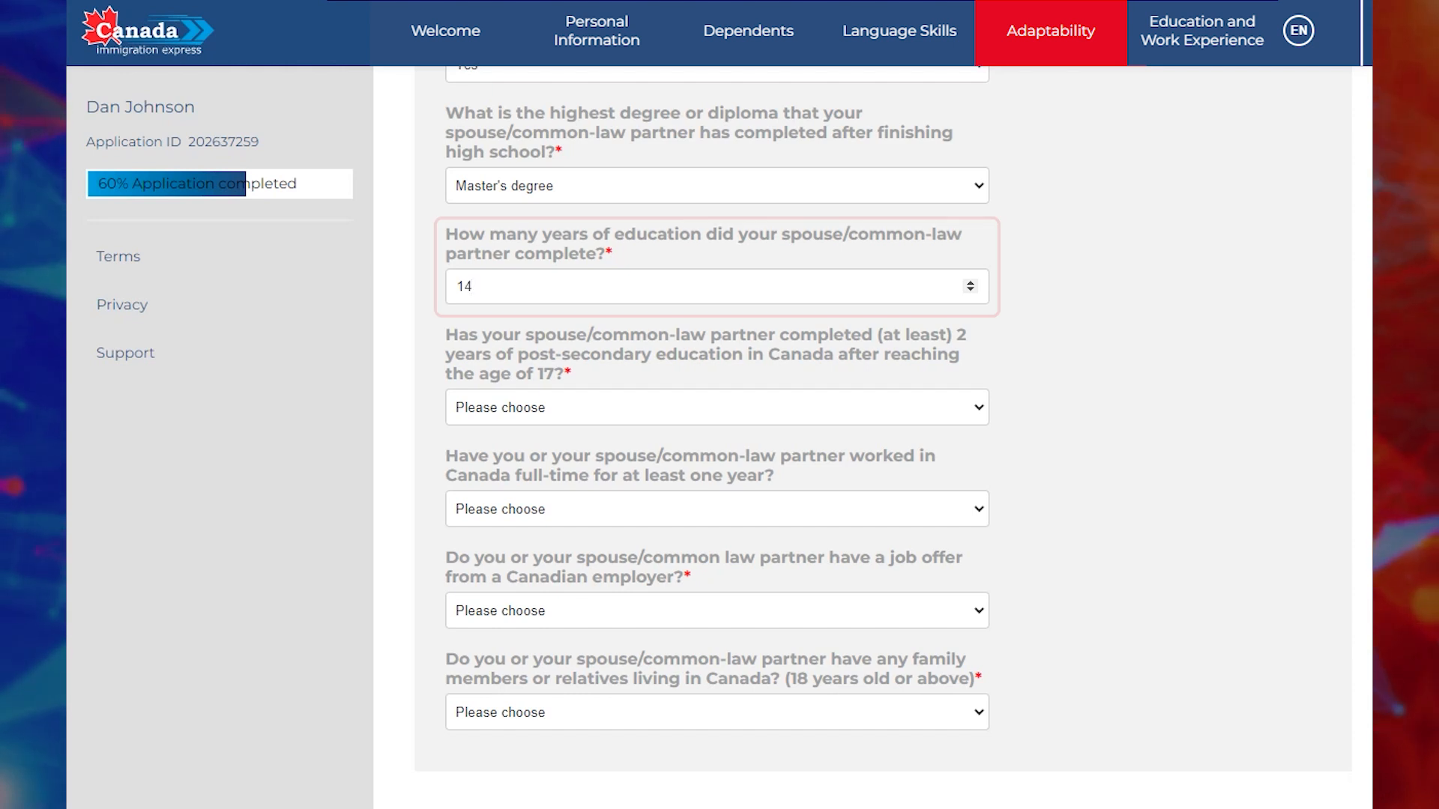
# Answer No to spouse's Canadian study, Canadian full-time work, job offer and relatives in Canada.
pyautogui.click(717, 407)
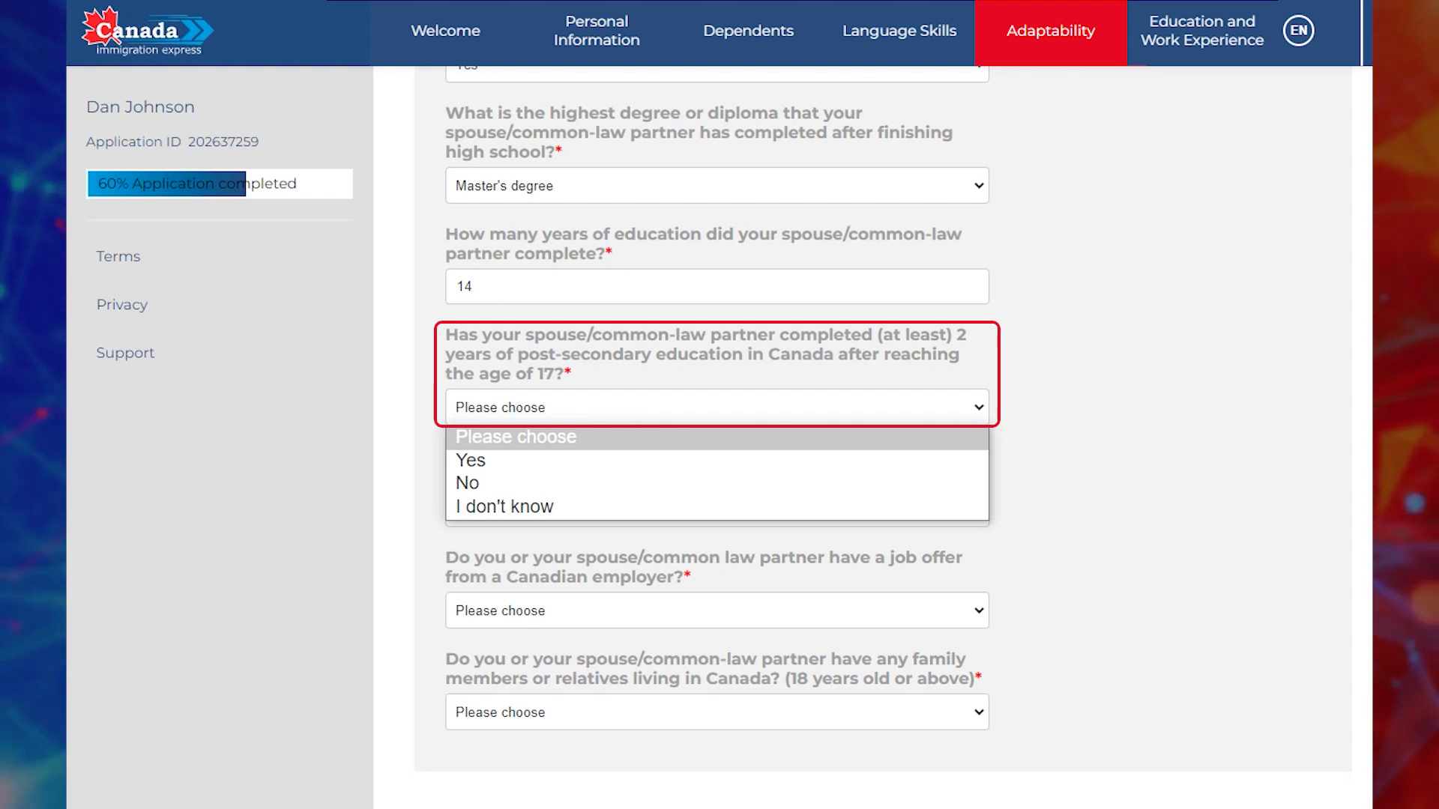
pyautogui.click(717, 484)
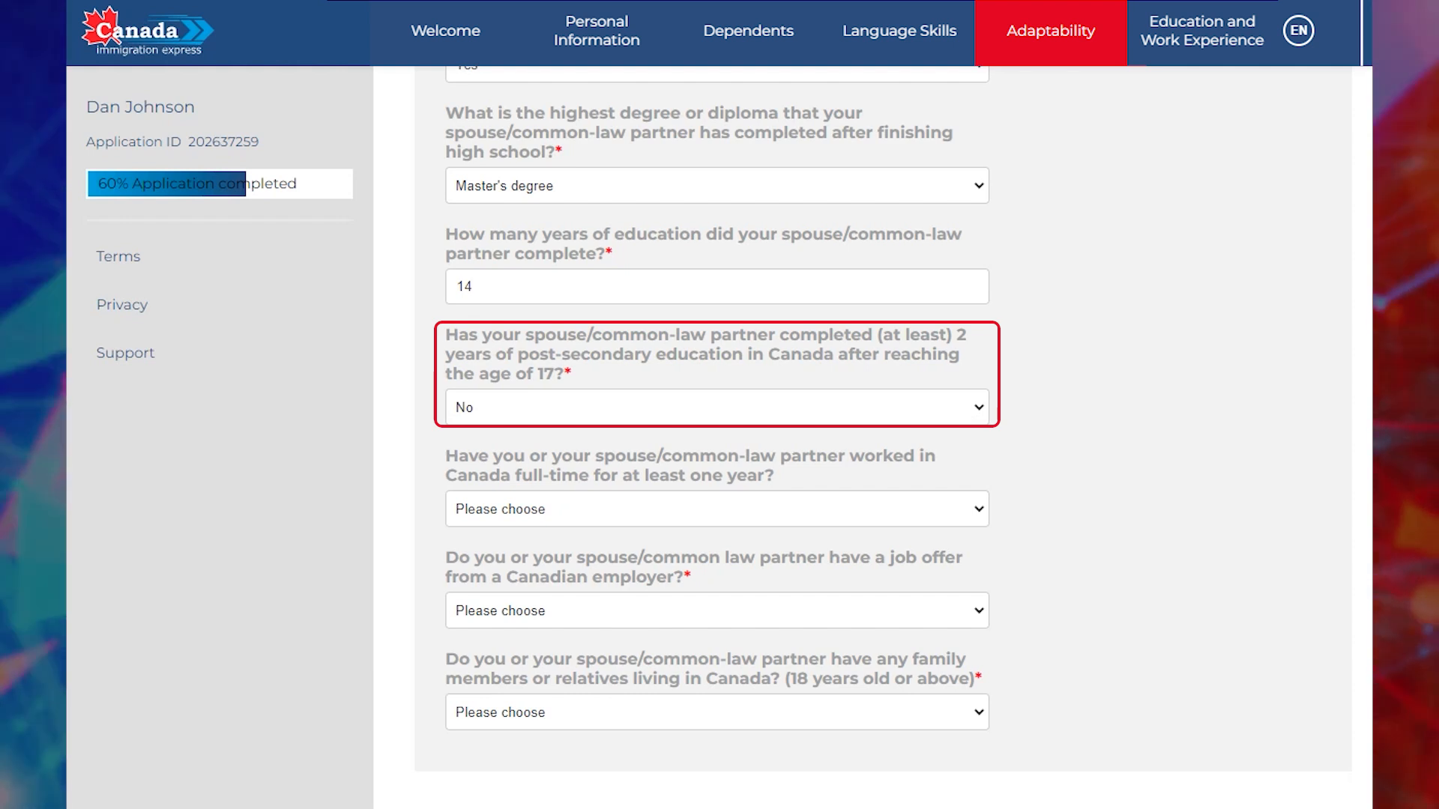
pyautogui.click(717, 509)
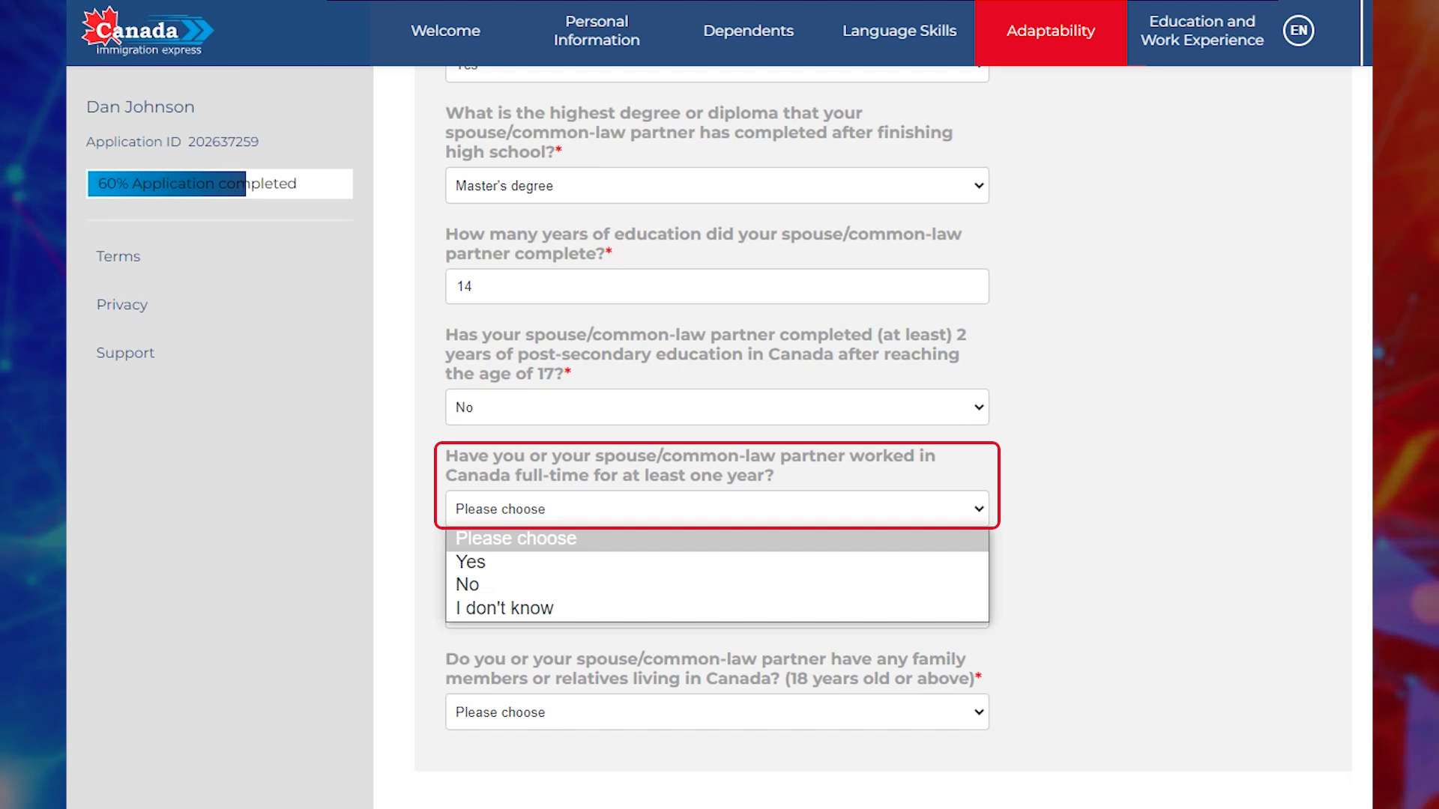
pyautogui.click(717, 585)
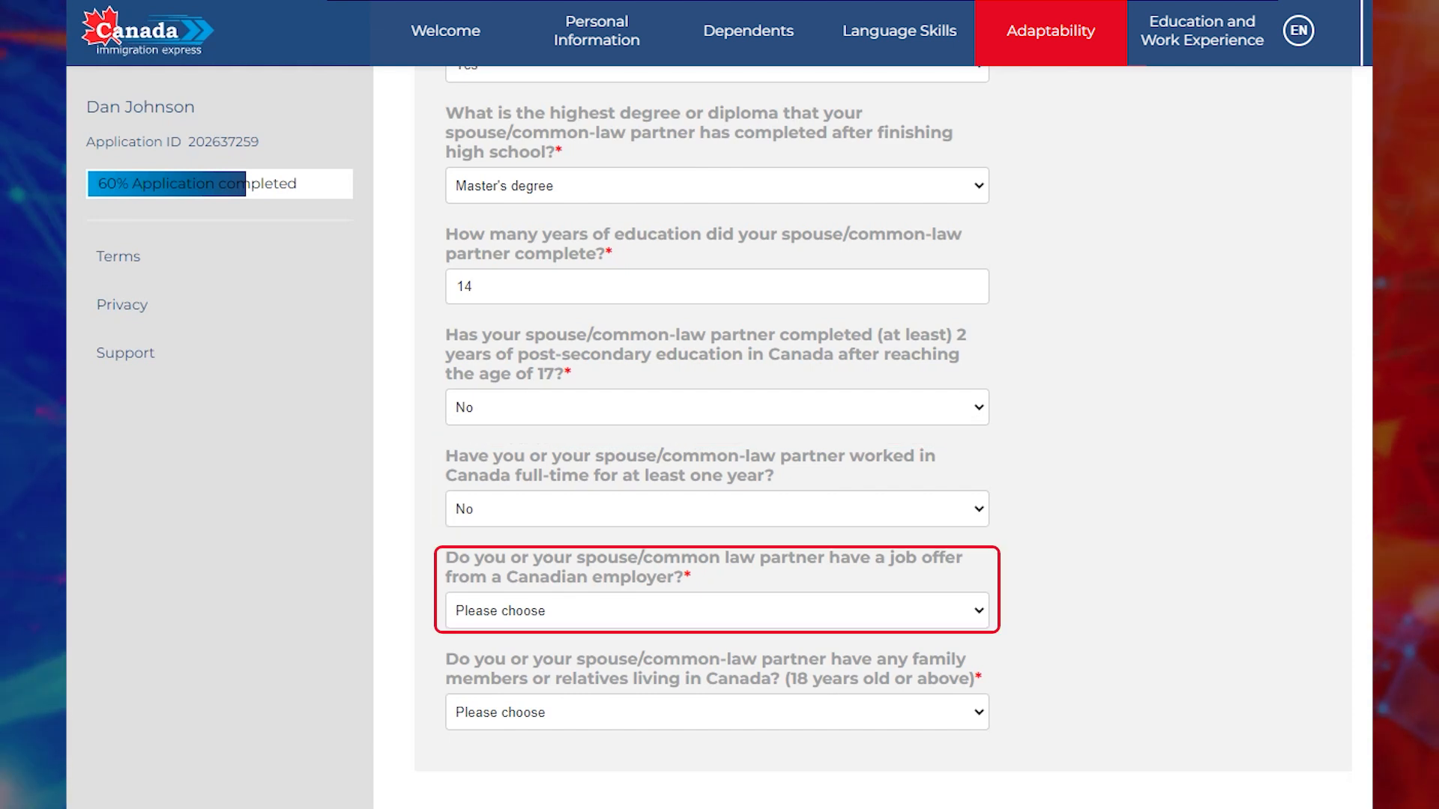
pyautogui.click(716, 611)
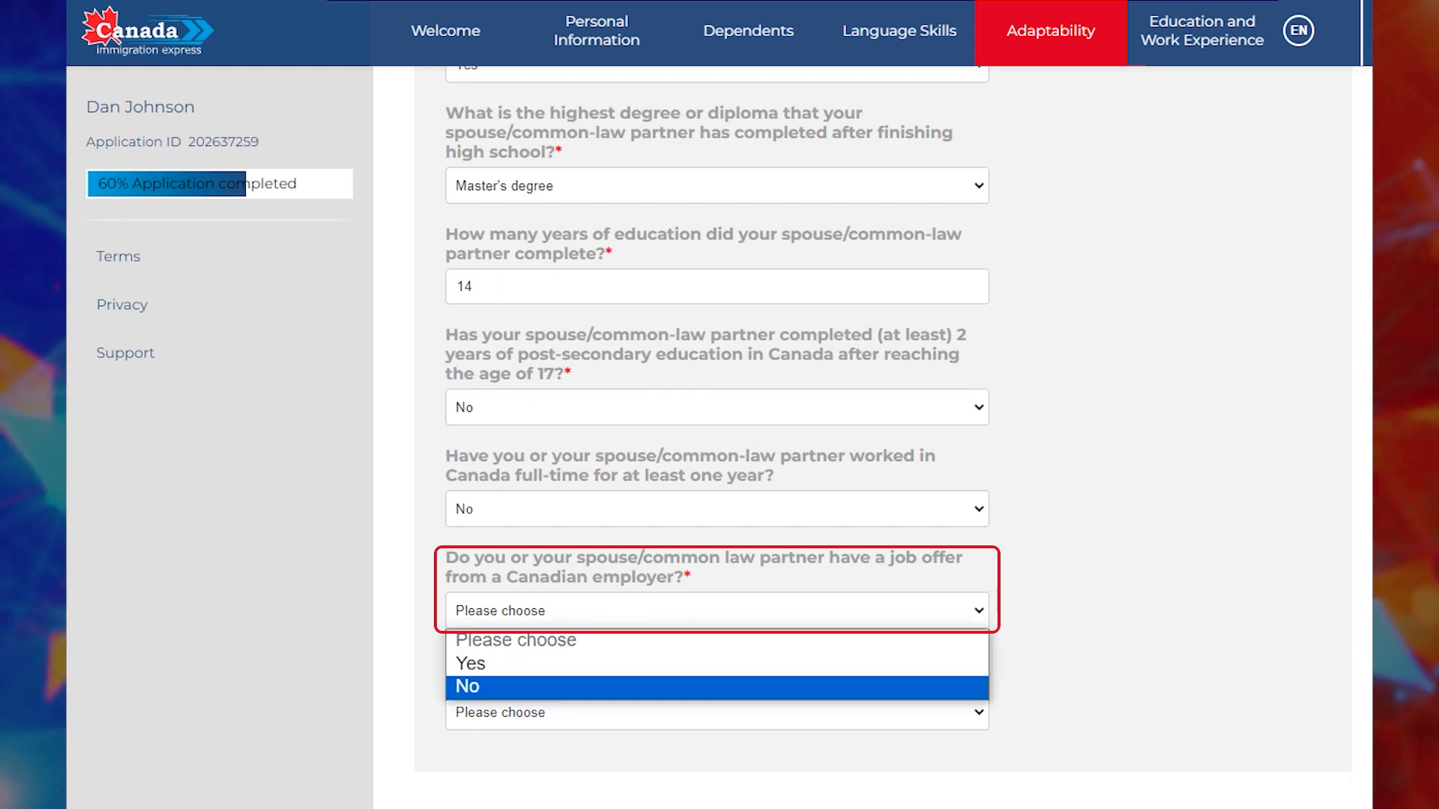
pyautogui.click(717, 688)
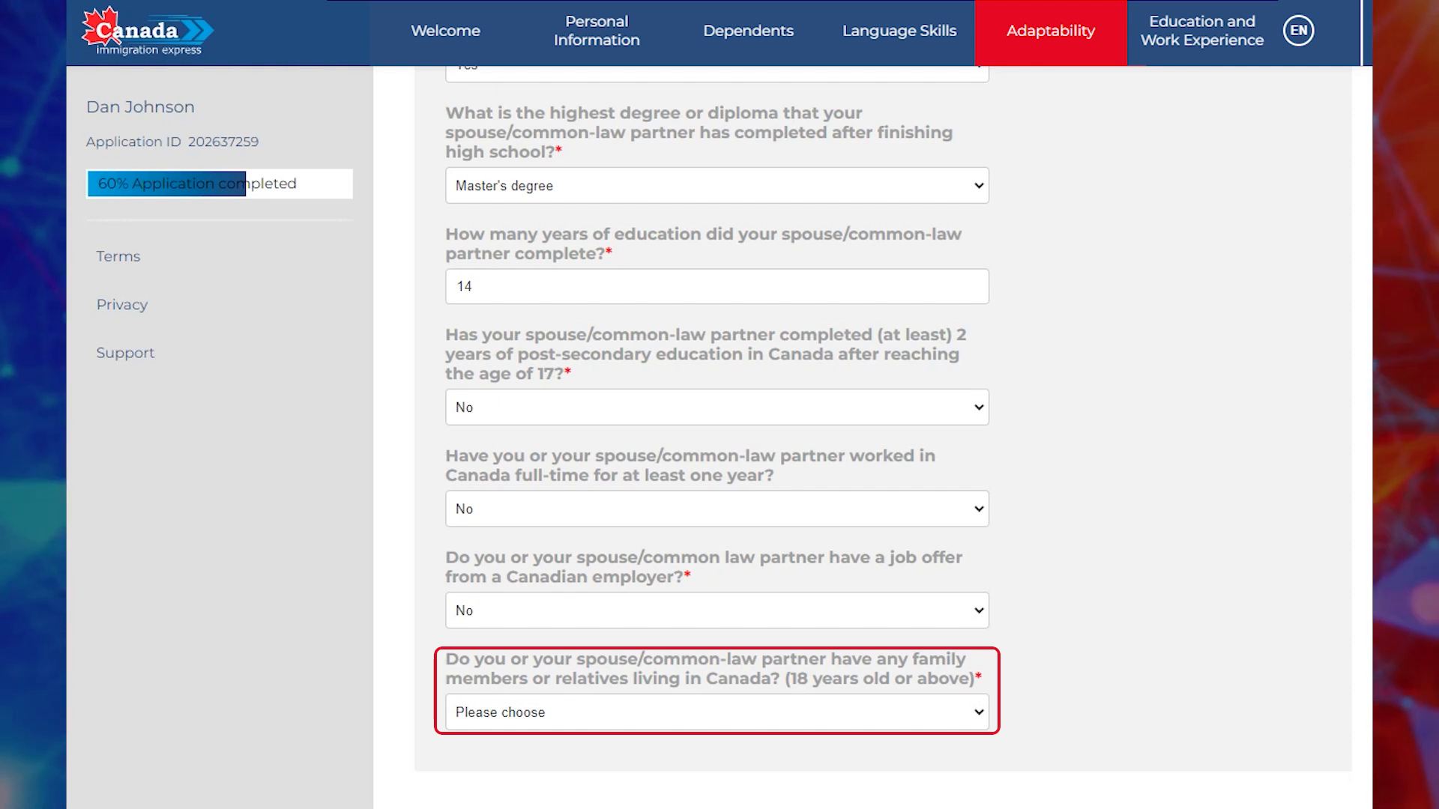
pyautogui.click(717, 713)
pyautogui.press('Return')
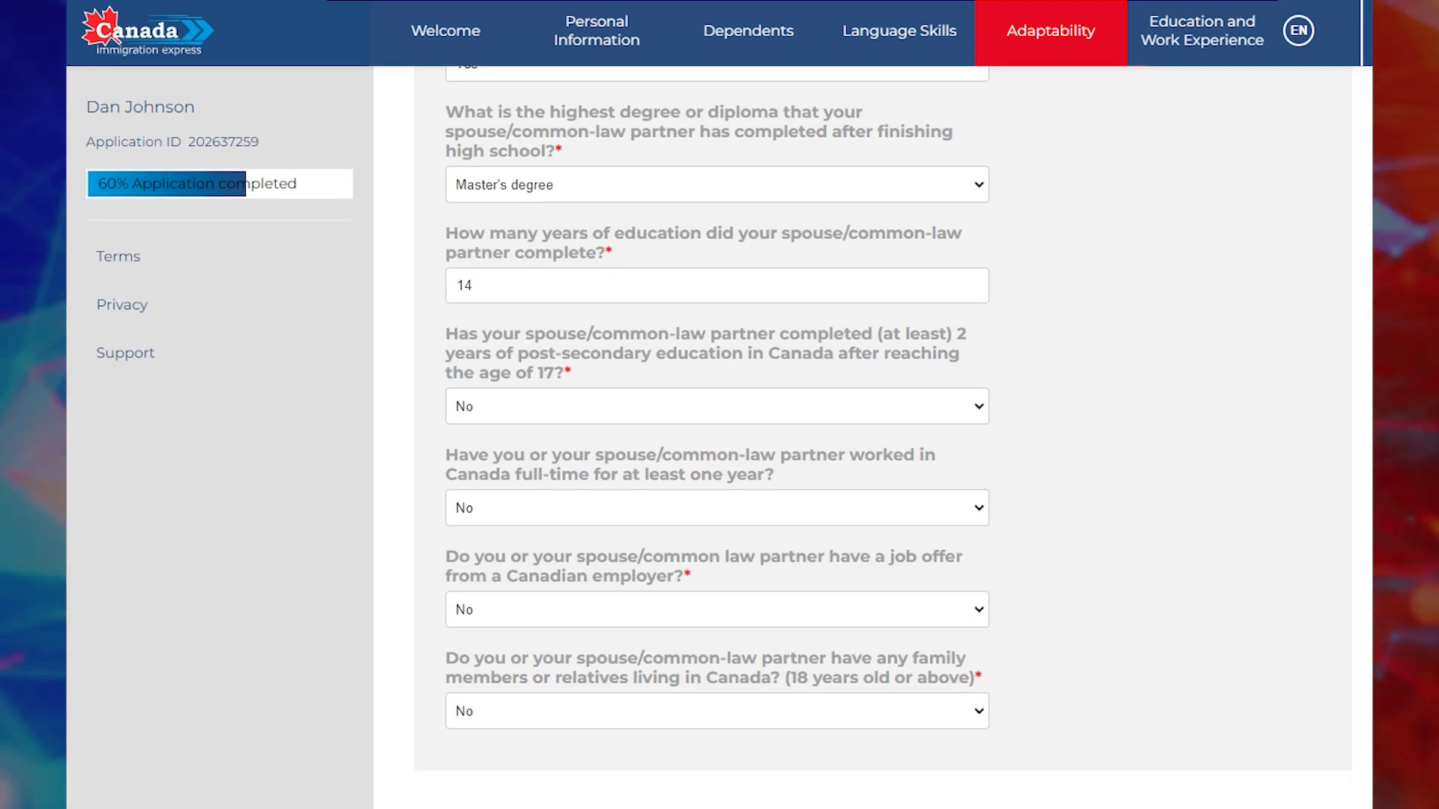
# Rate the spouse's English reading, listening, writing and speaking as High/advanced.
pyautogui.scroll(-5, 883, 437)
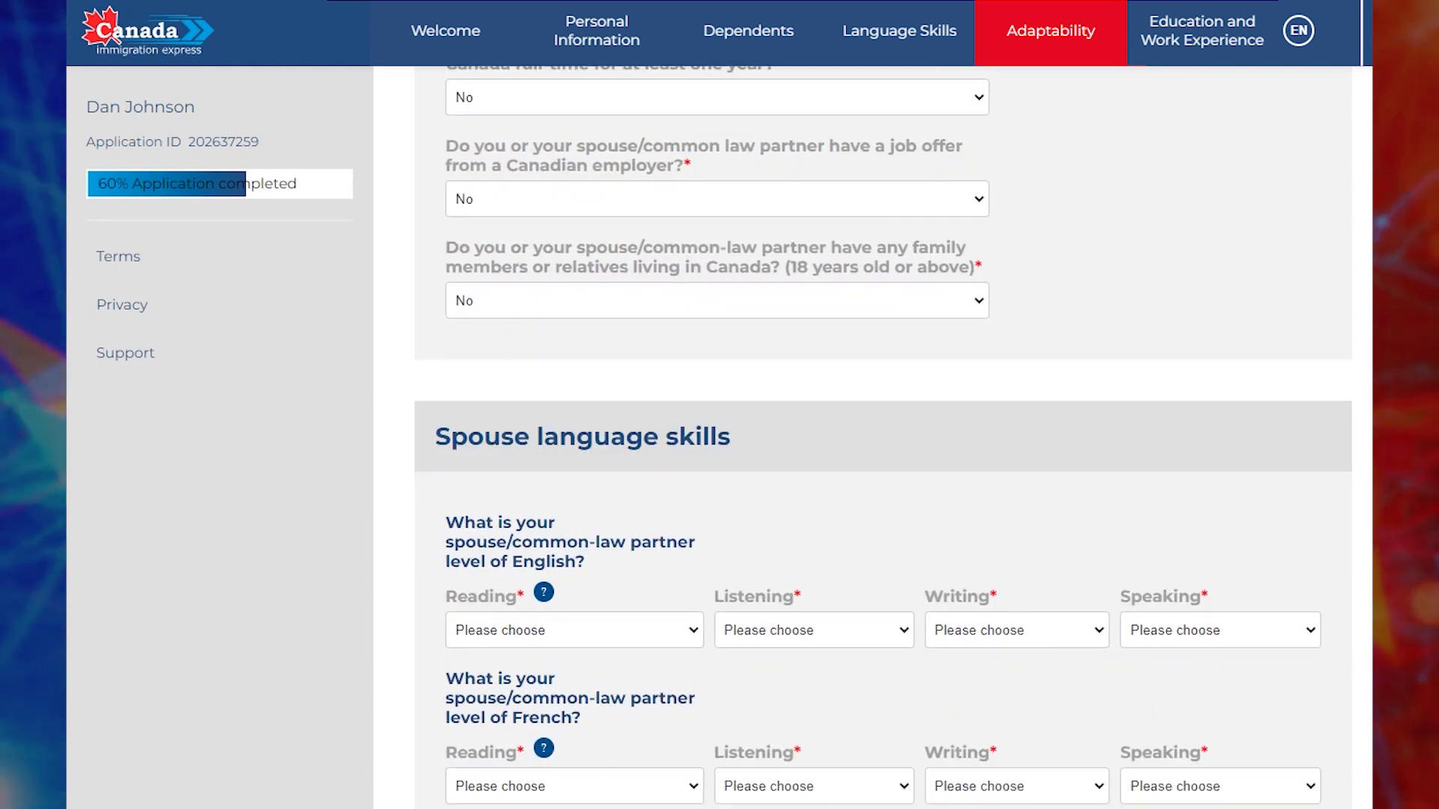
pyautogui.scroll(-4, 883, 438)
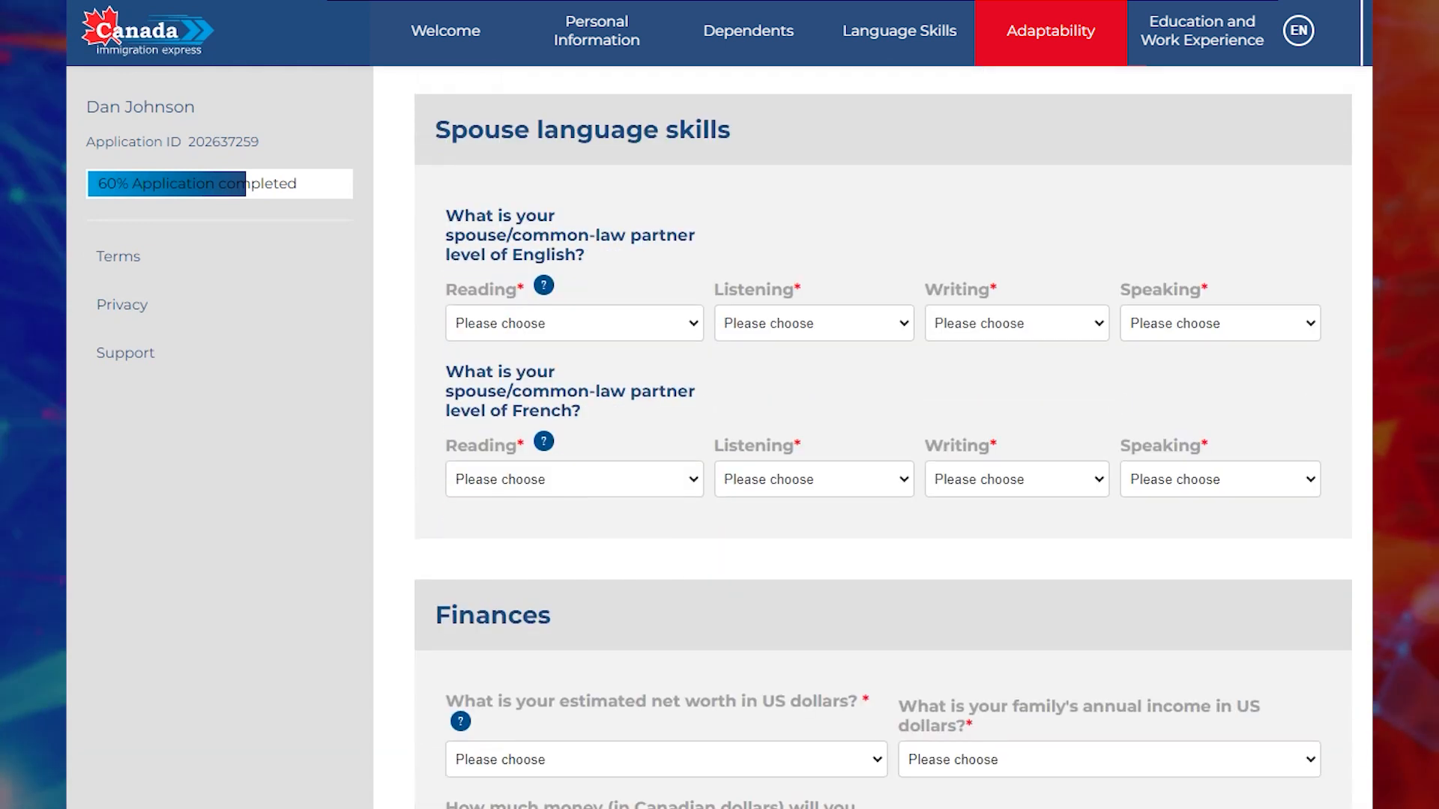
pyautogui.click(574, 324)
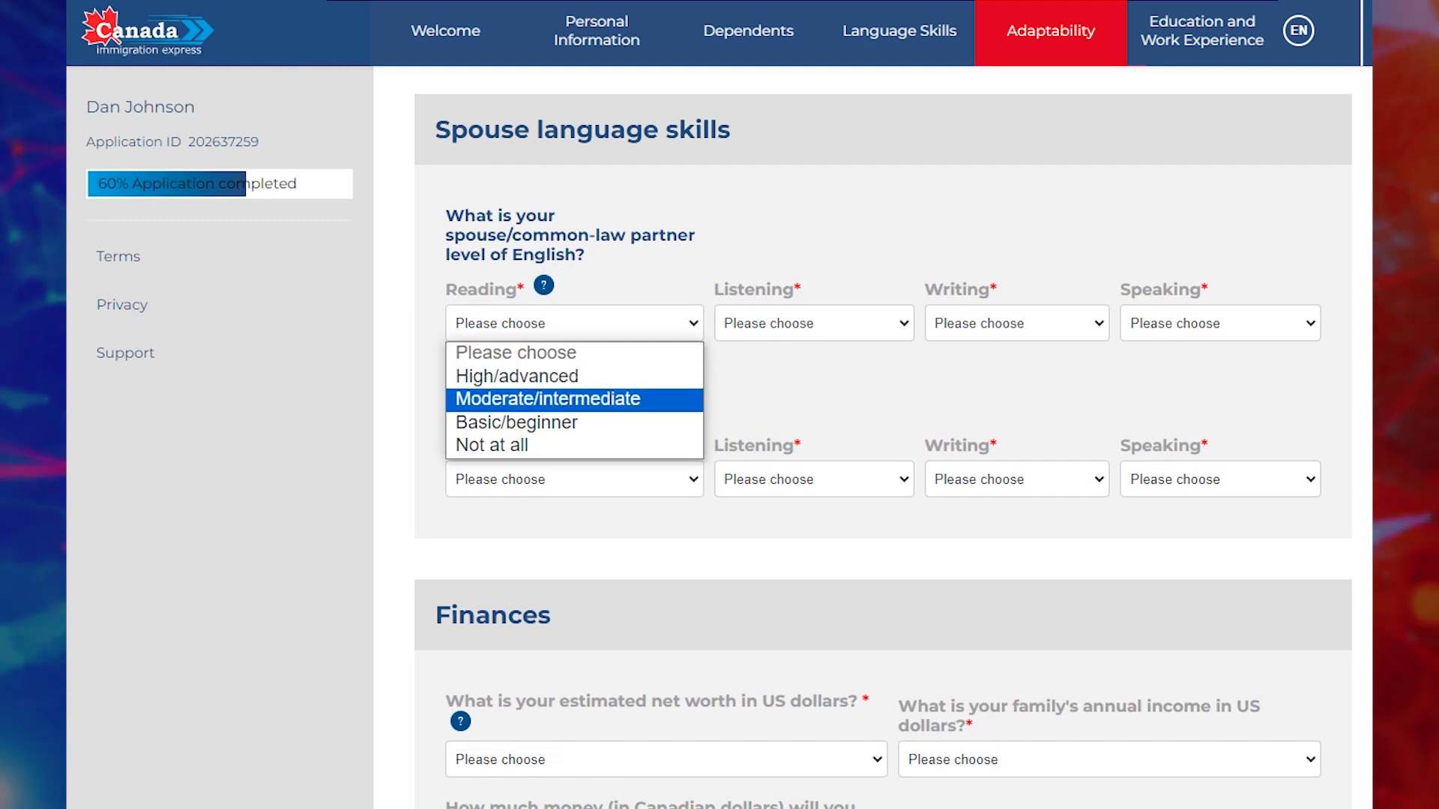
pyautogui.click(562, 376)
pyautogui.click(814, 323)
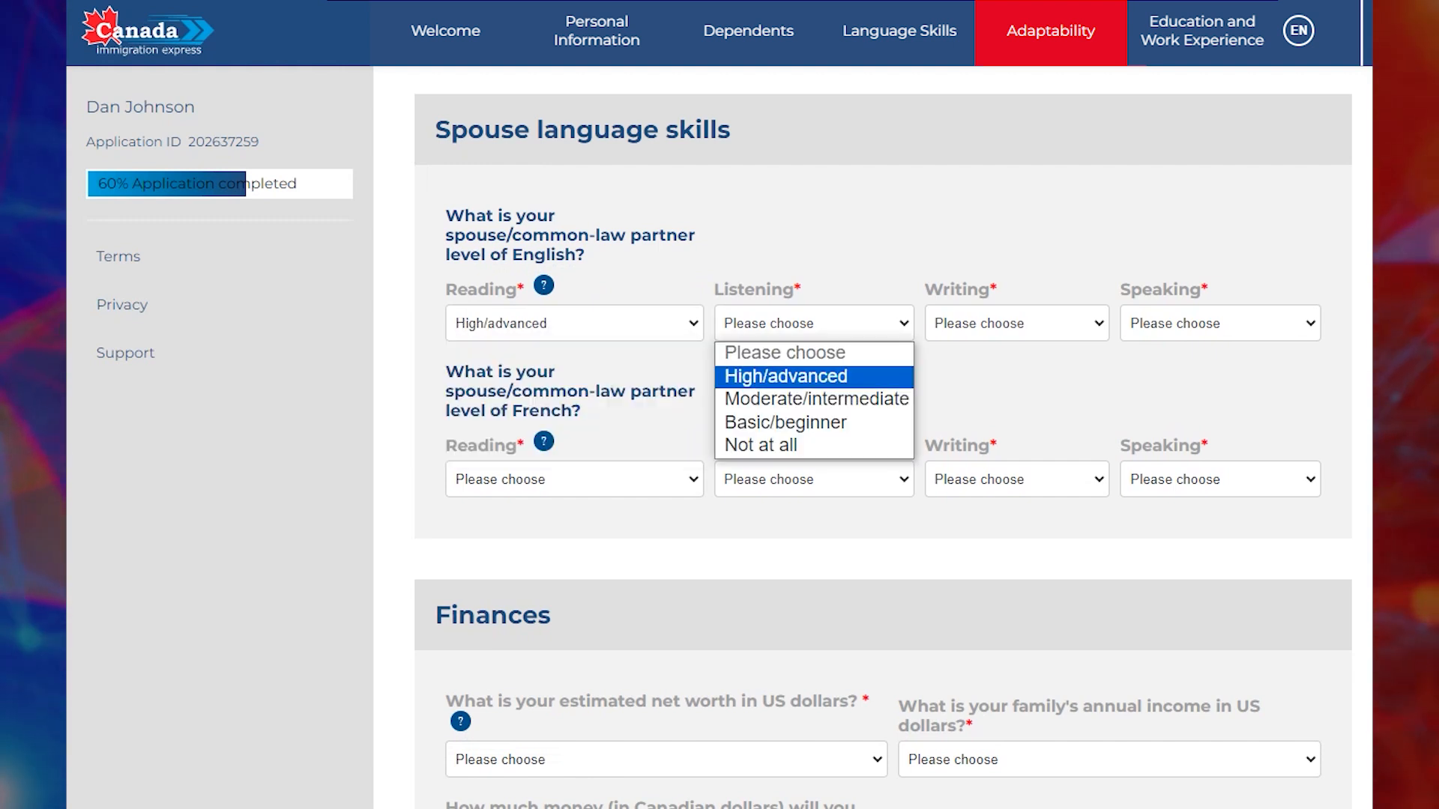
pyautogui.click(772, 375)
pyautogui.click(1017, 323)
pyautogui.click(997, 376)
pyautogui.click(1220, 323)
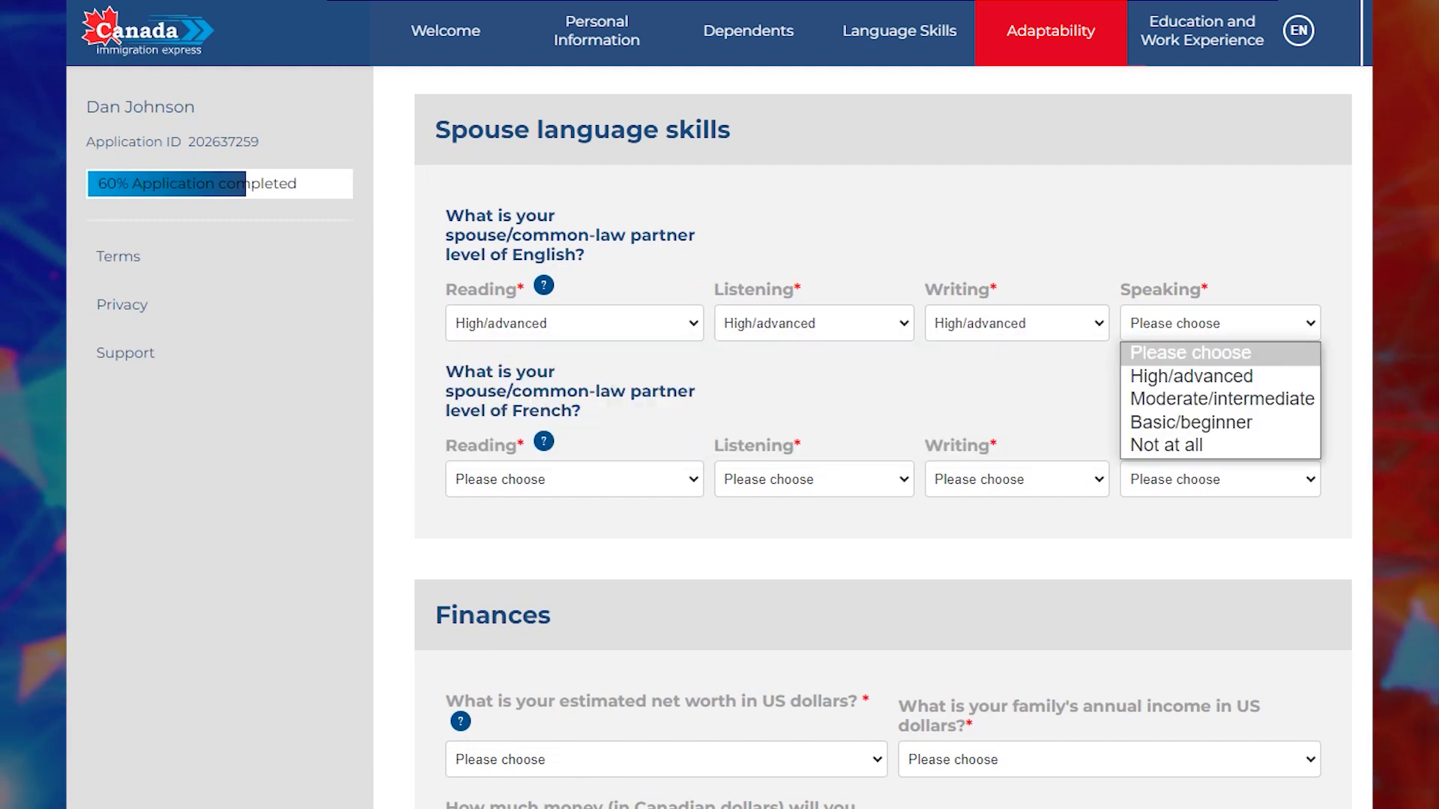
pyautogui.click(1191, 376)
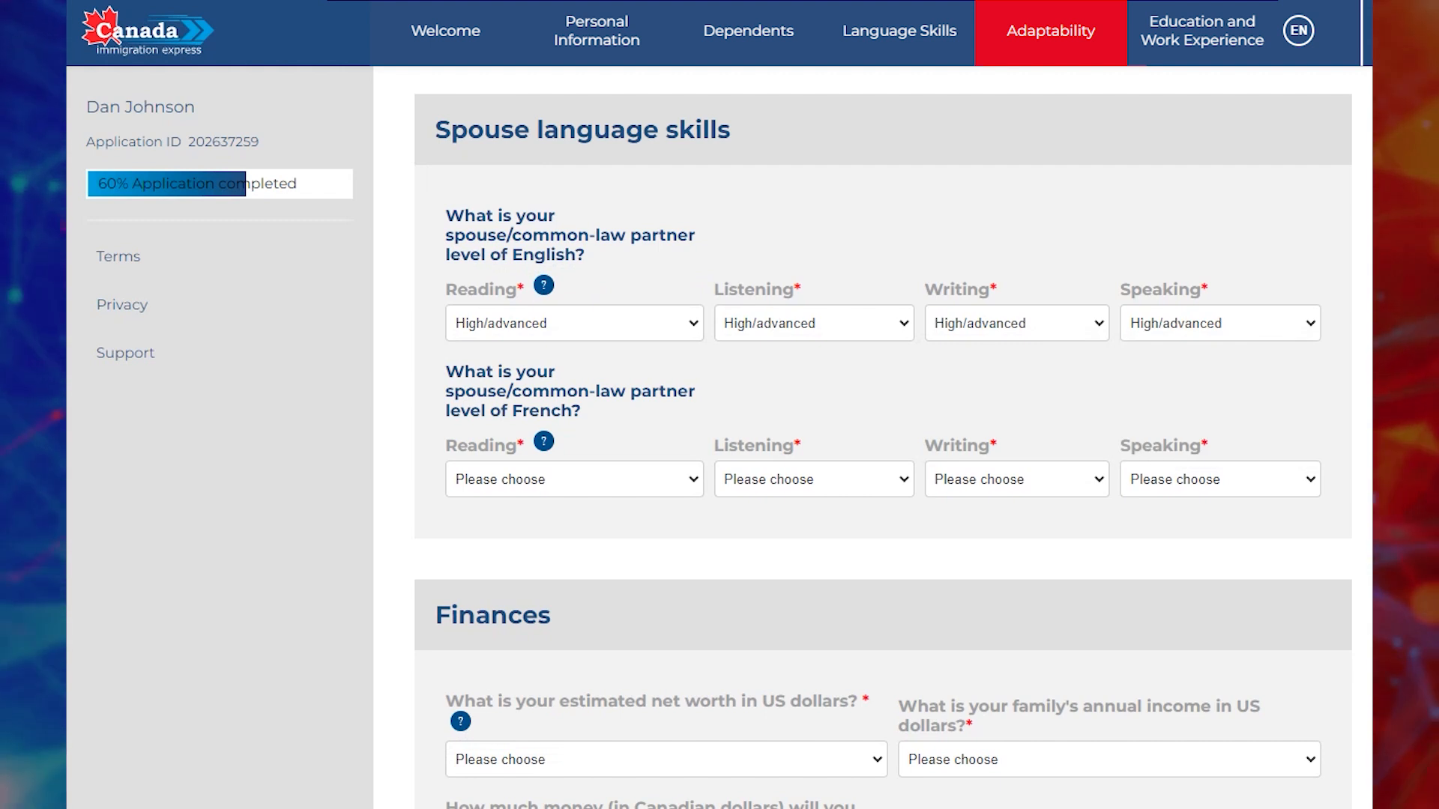
# Rate the spouse's four French skills as Basic/beginner.
pyautogui.click(575, 479)
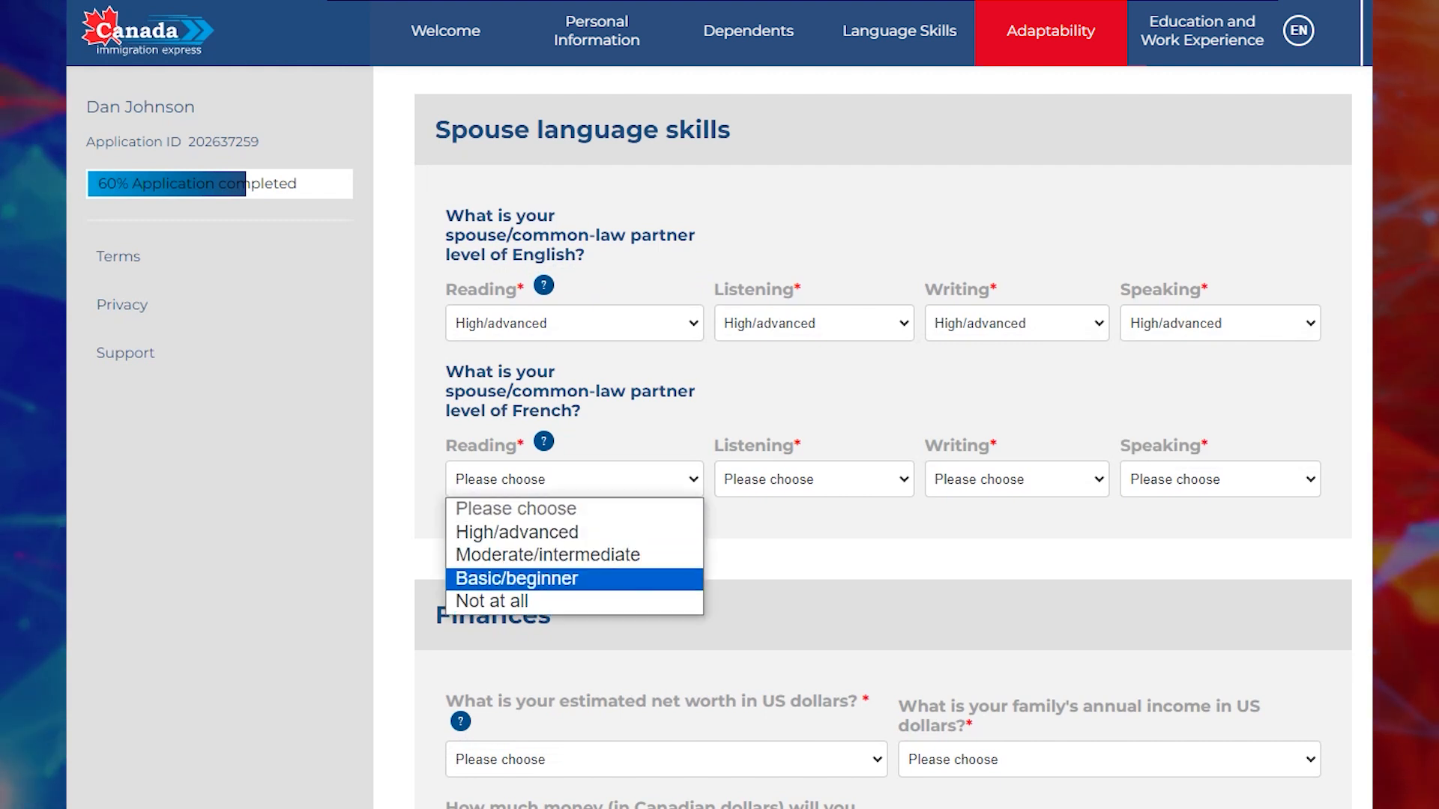
pyautogui.click(575, 579)
pyautogui.click(814, 479)
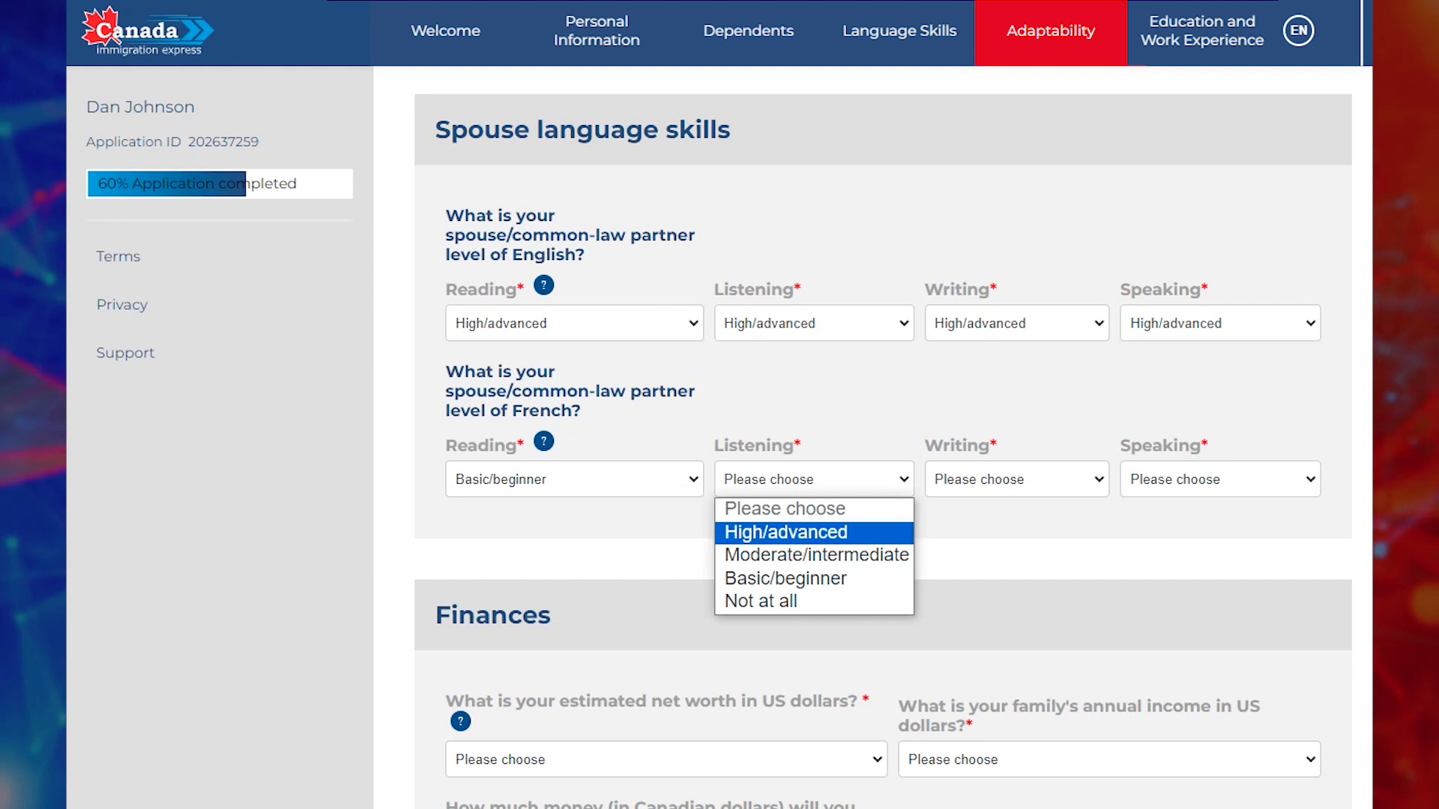
pyautogui.click(814, 578)
pyautogui.click(1016, 479)
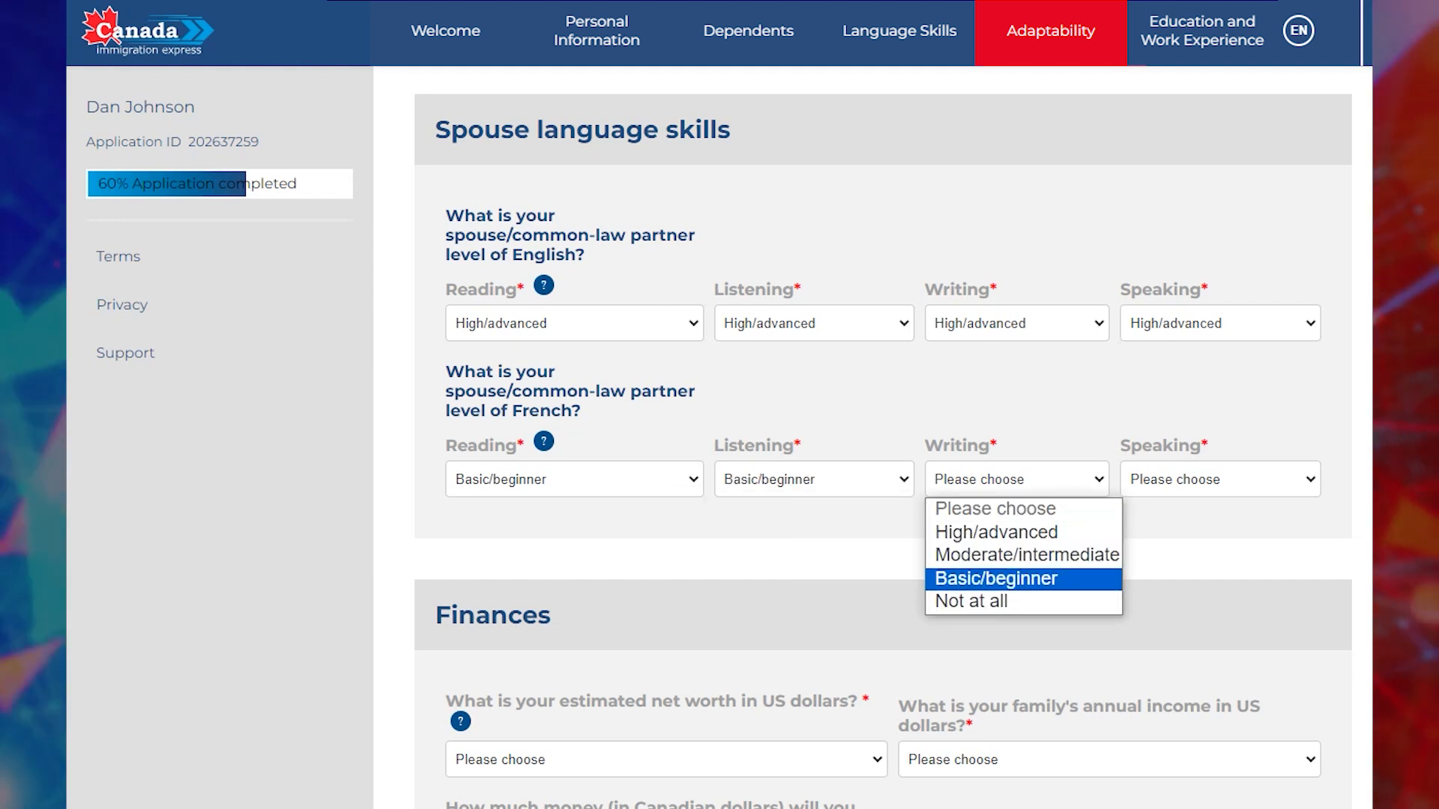
pyautogui.click(1017, 579)
pyautogui.click(1221, 479)
pyautogui.click(1220, 579)
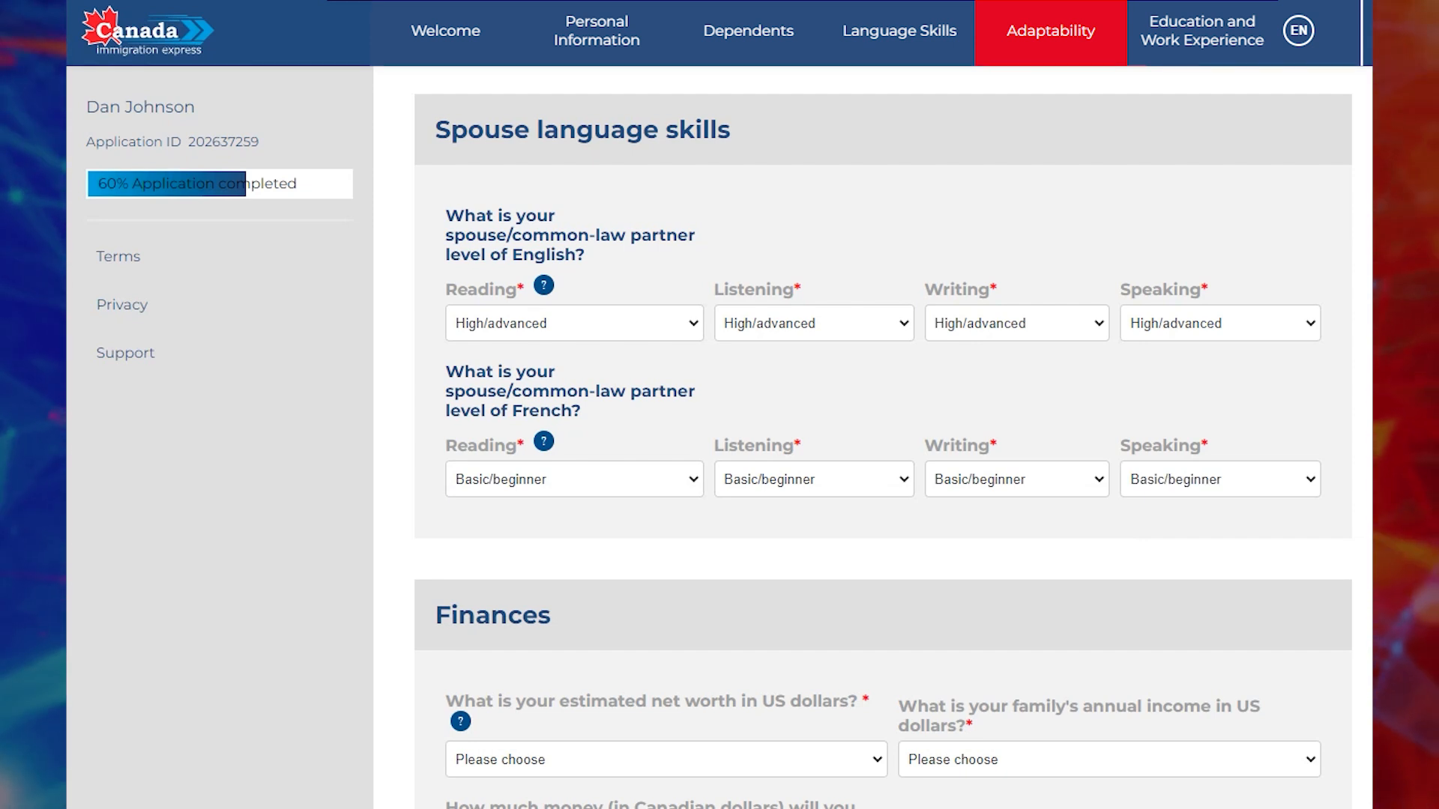
# Choose 300,000-1,599,999 for both estimated net worth and family annual income.
pyautogui.scroll(-2, 883, 437)
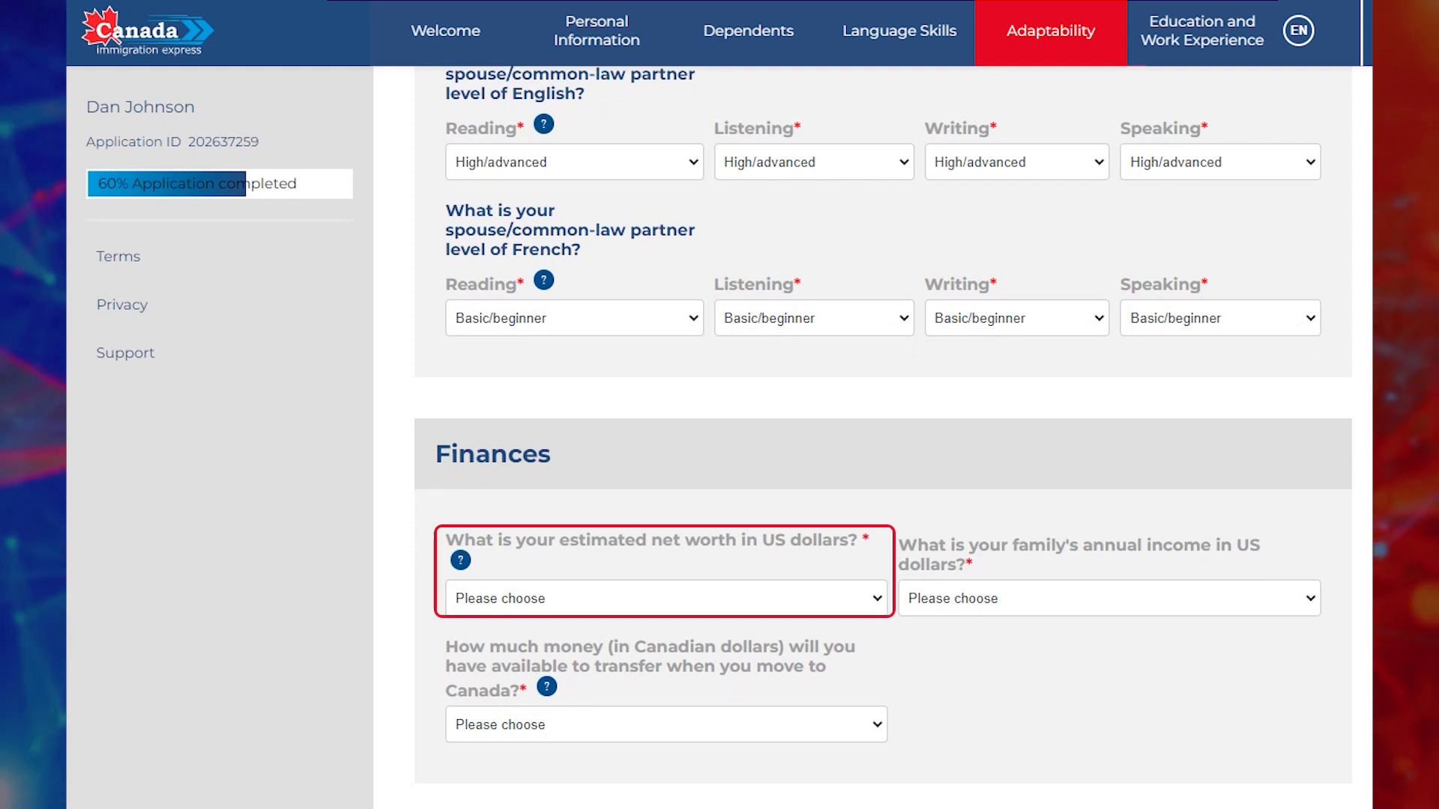
pyautogui.click(667, 599)
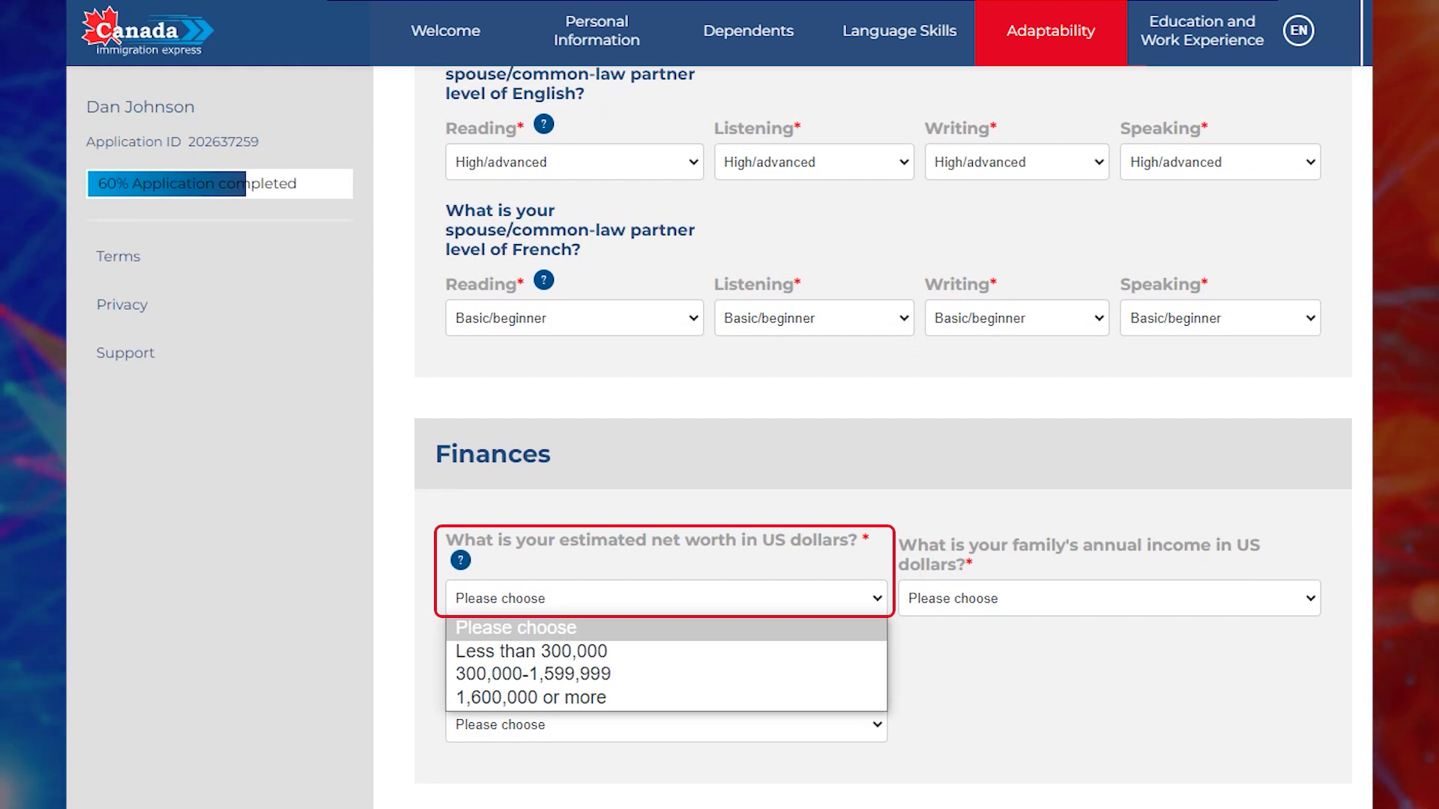
pyautogui.press('Down')
pyautogui.press('Down')
pyautogui.press('Return')
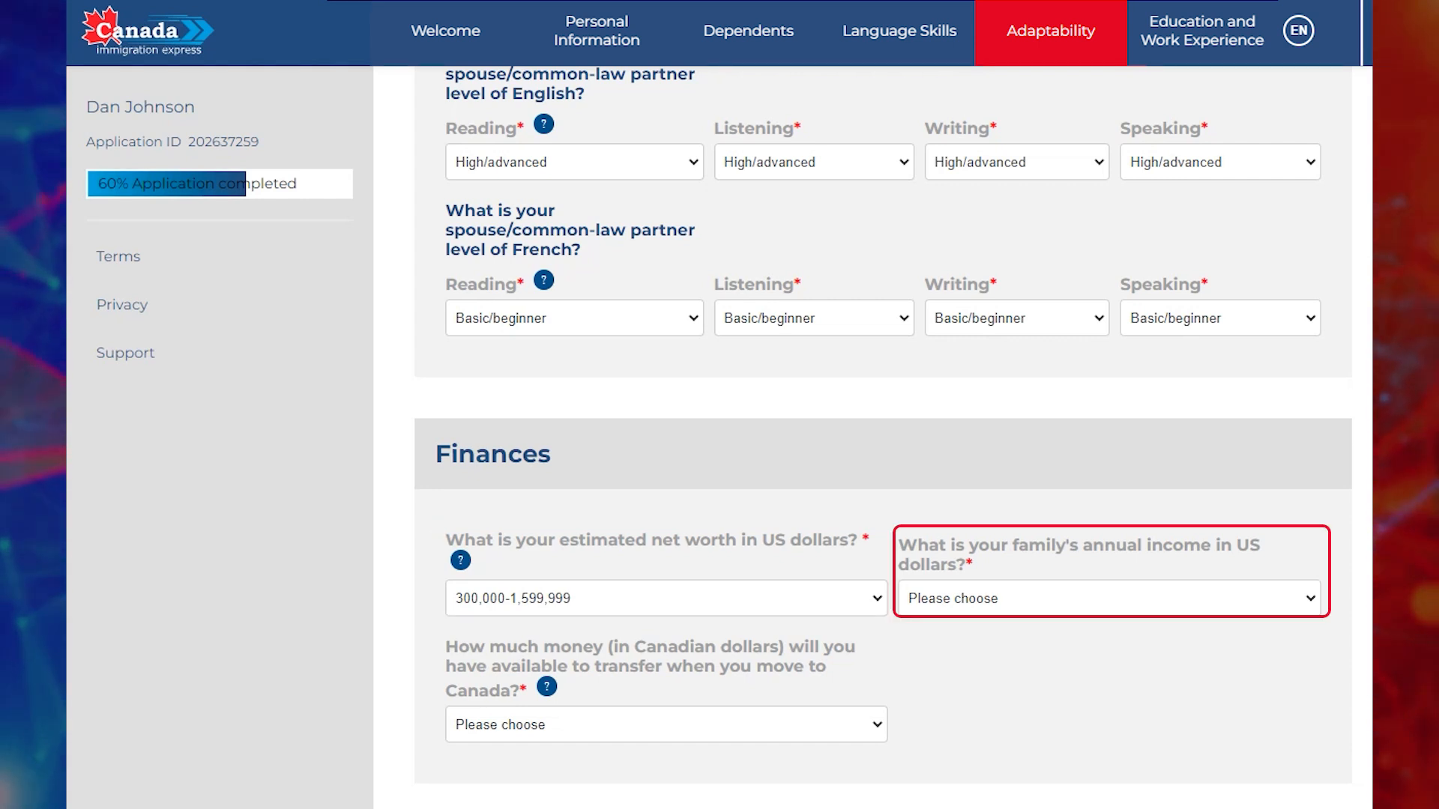
pyautogui.click(1109, 598)
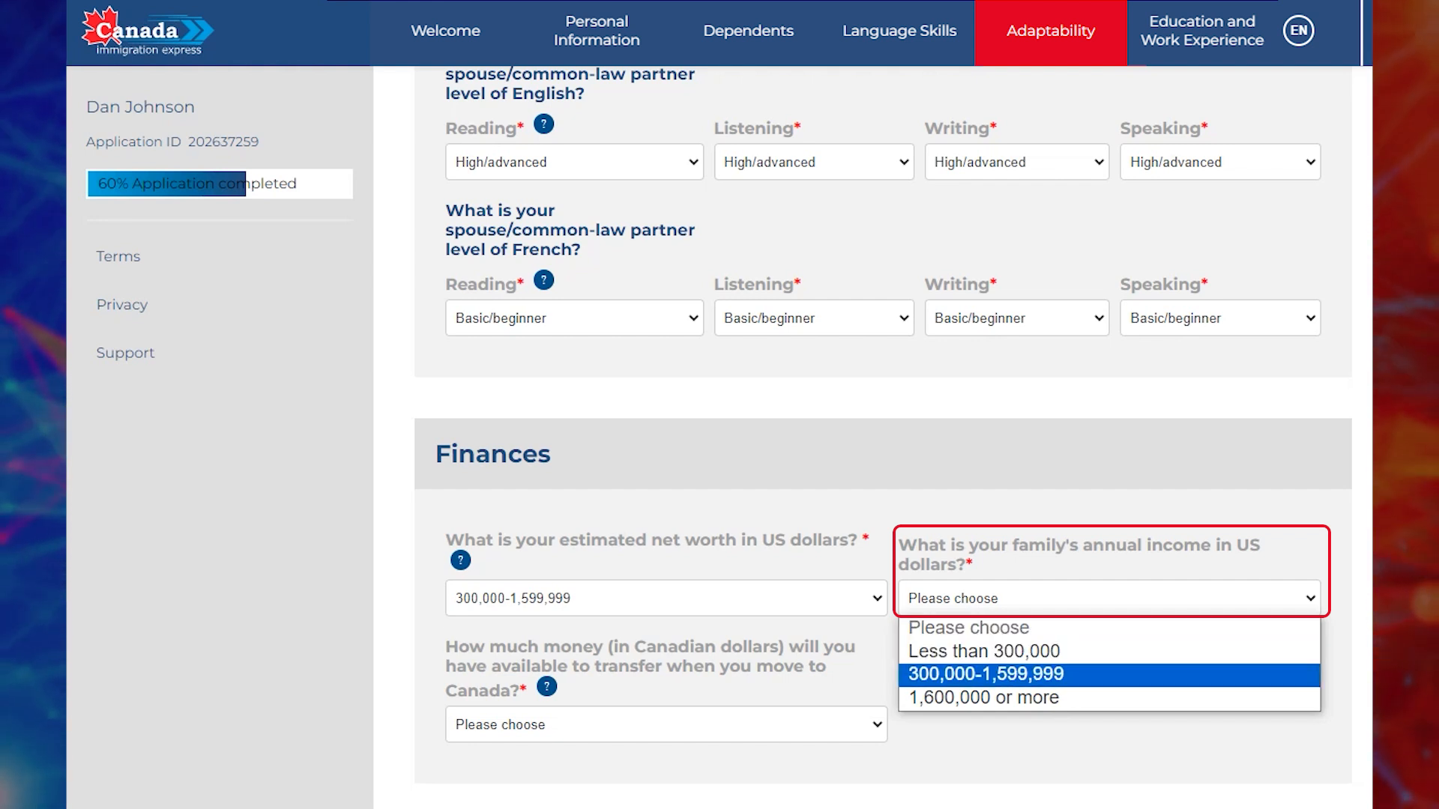
pyautogui.click(1049, 675)
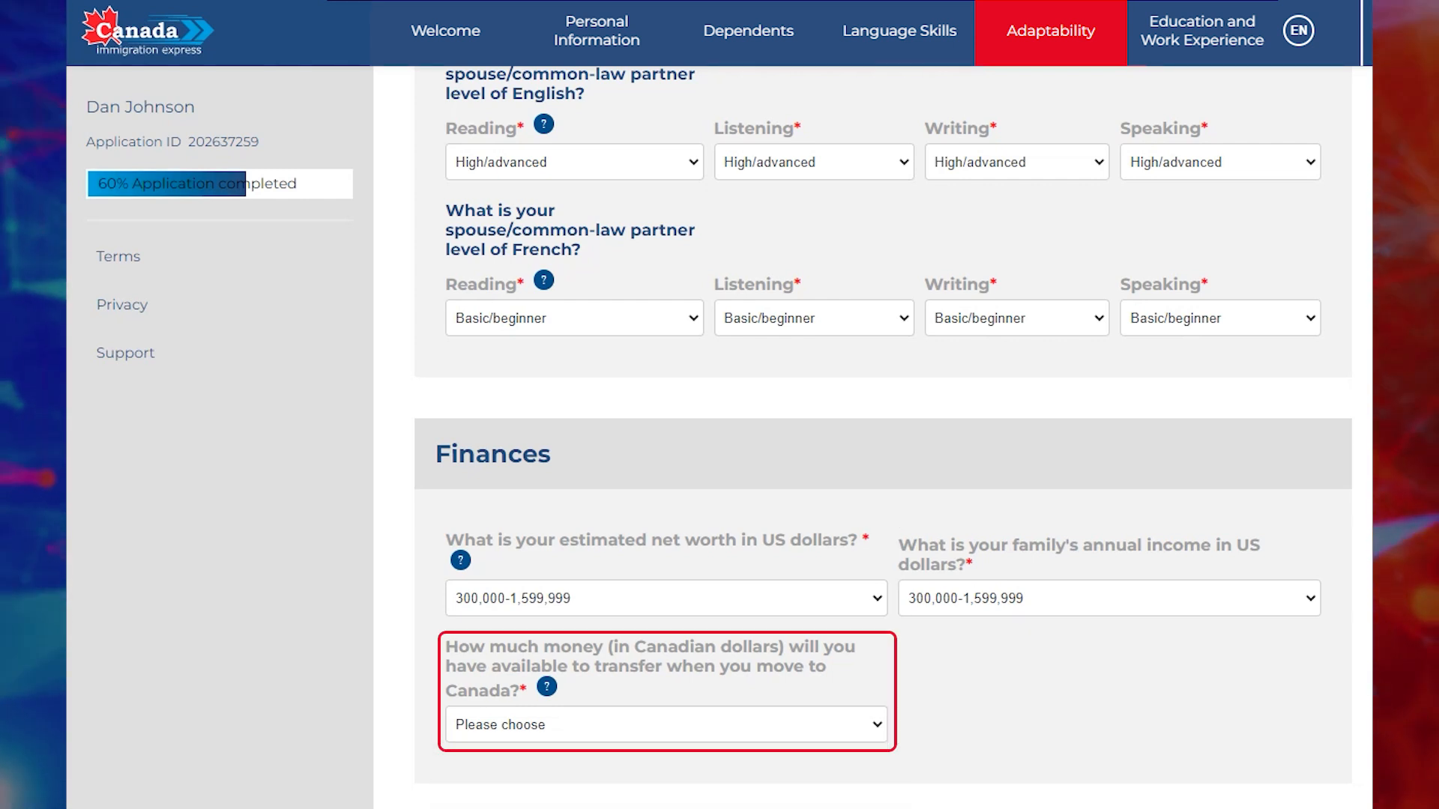
# Set the money available to transfer to At least $ 22,856.
pyautogui.click(667, 725)
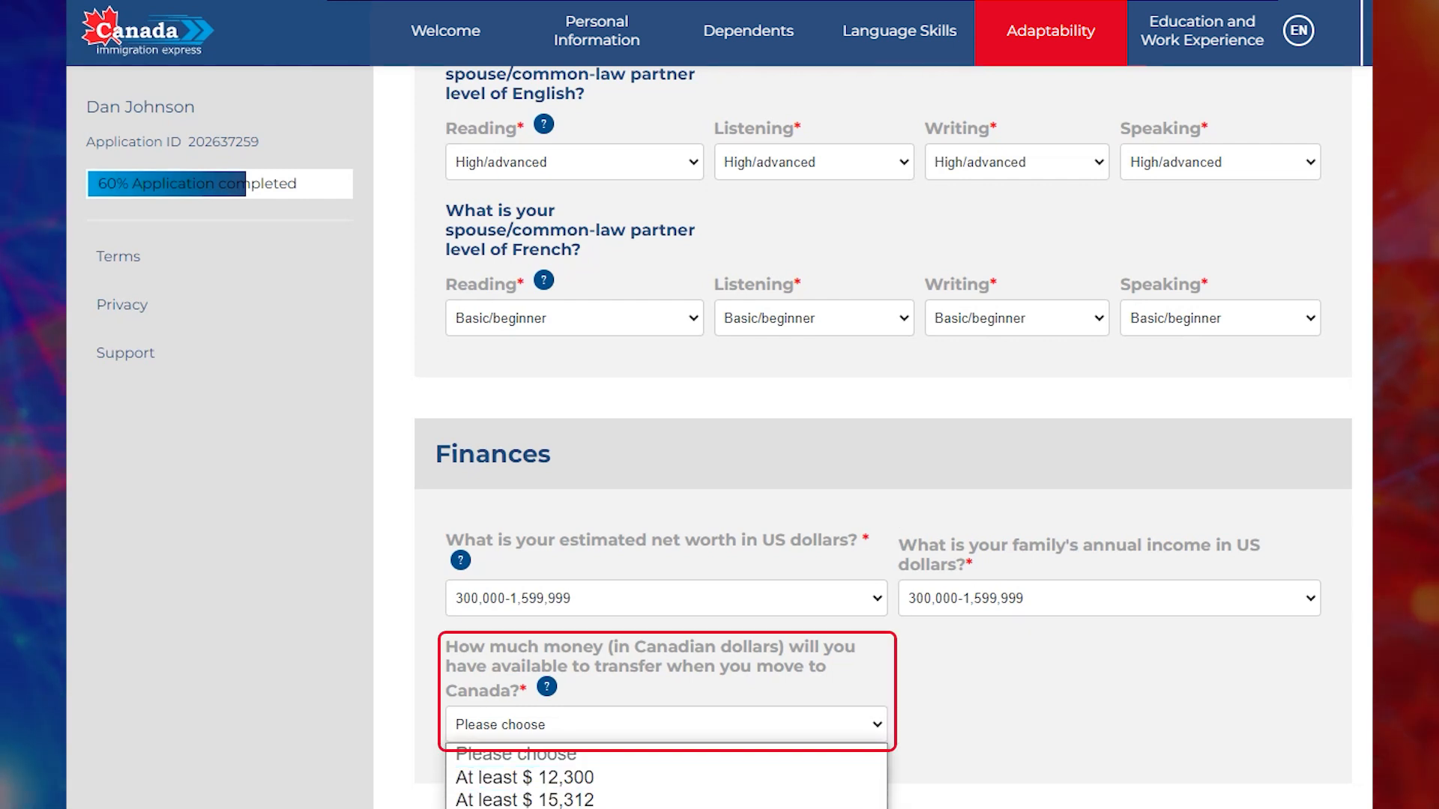
pyautogui.click(525, 808)
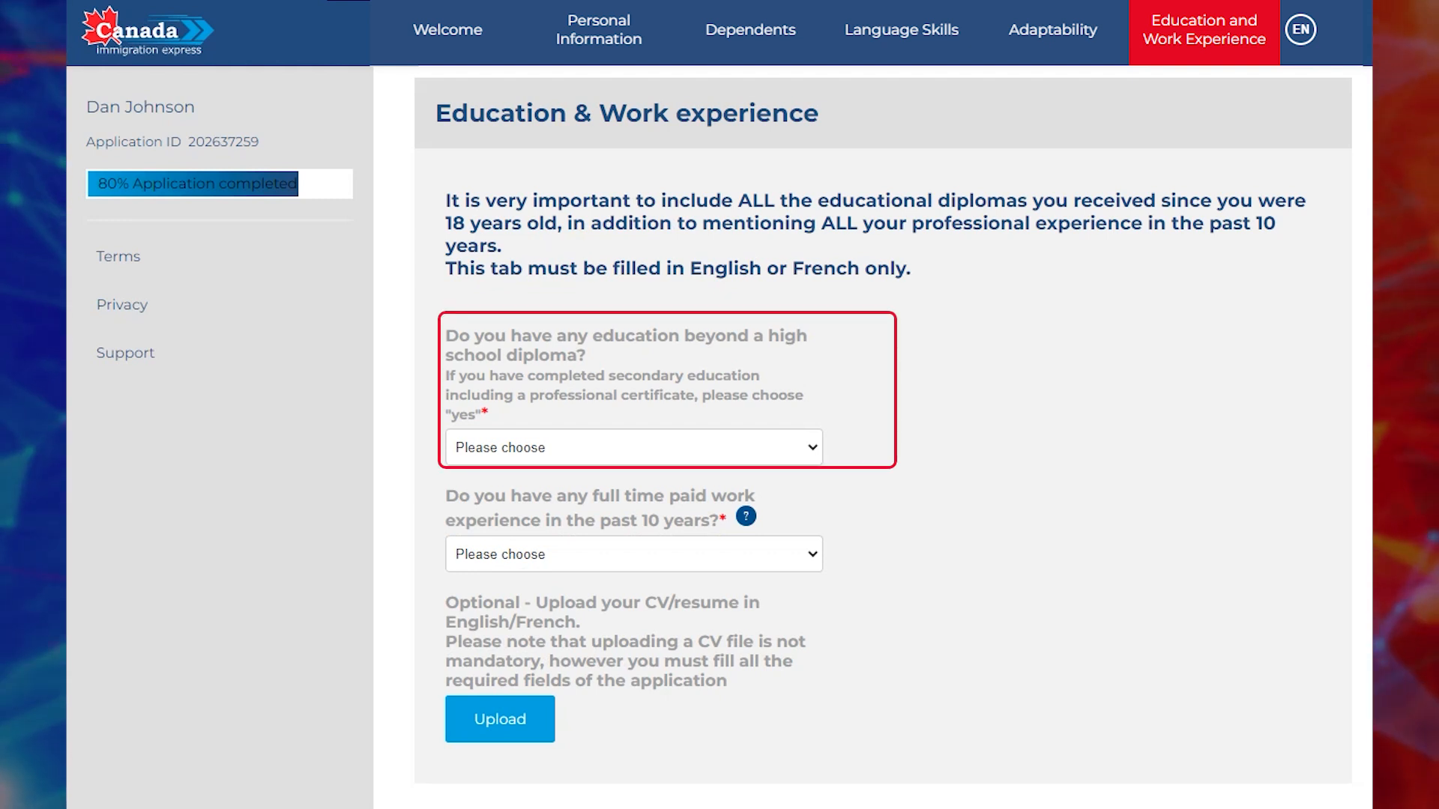
# Answer Yes to post-secondary education and Yes to full-time work in the past 10 years.
pyautogui.click(634, 447)
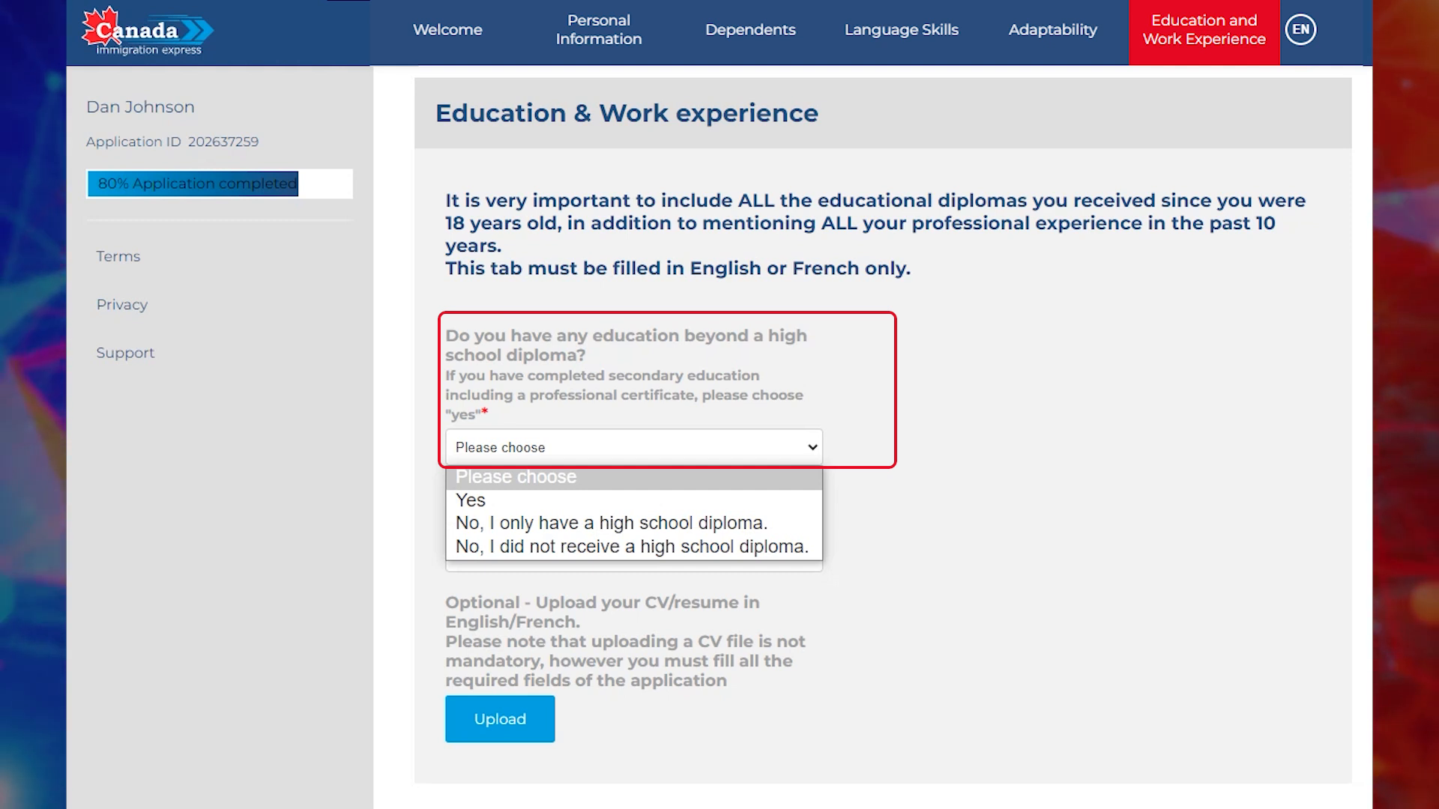
pyautogui.press('Return')
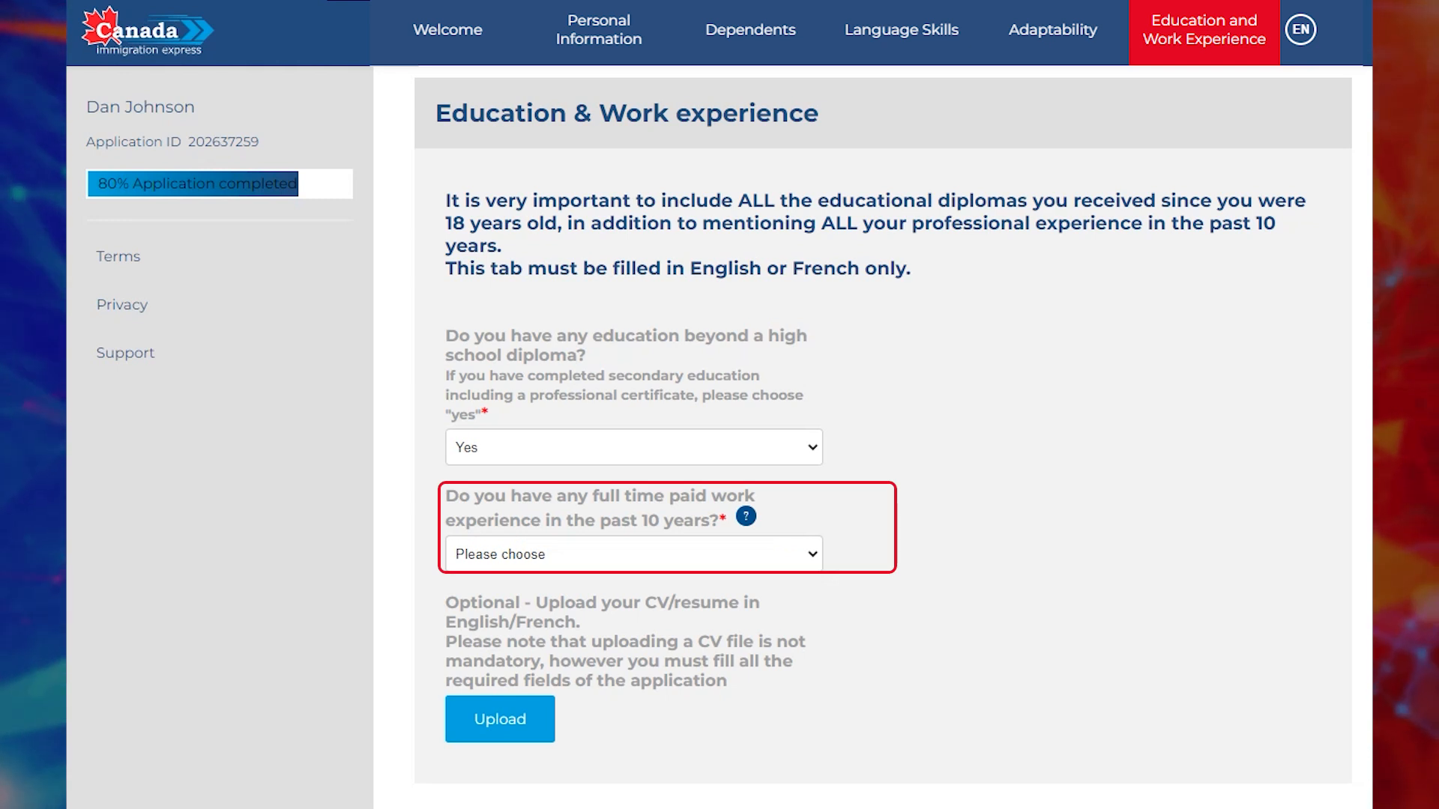
pyautogui.click(634, 555)
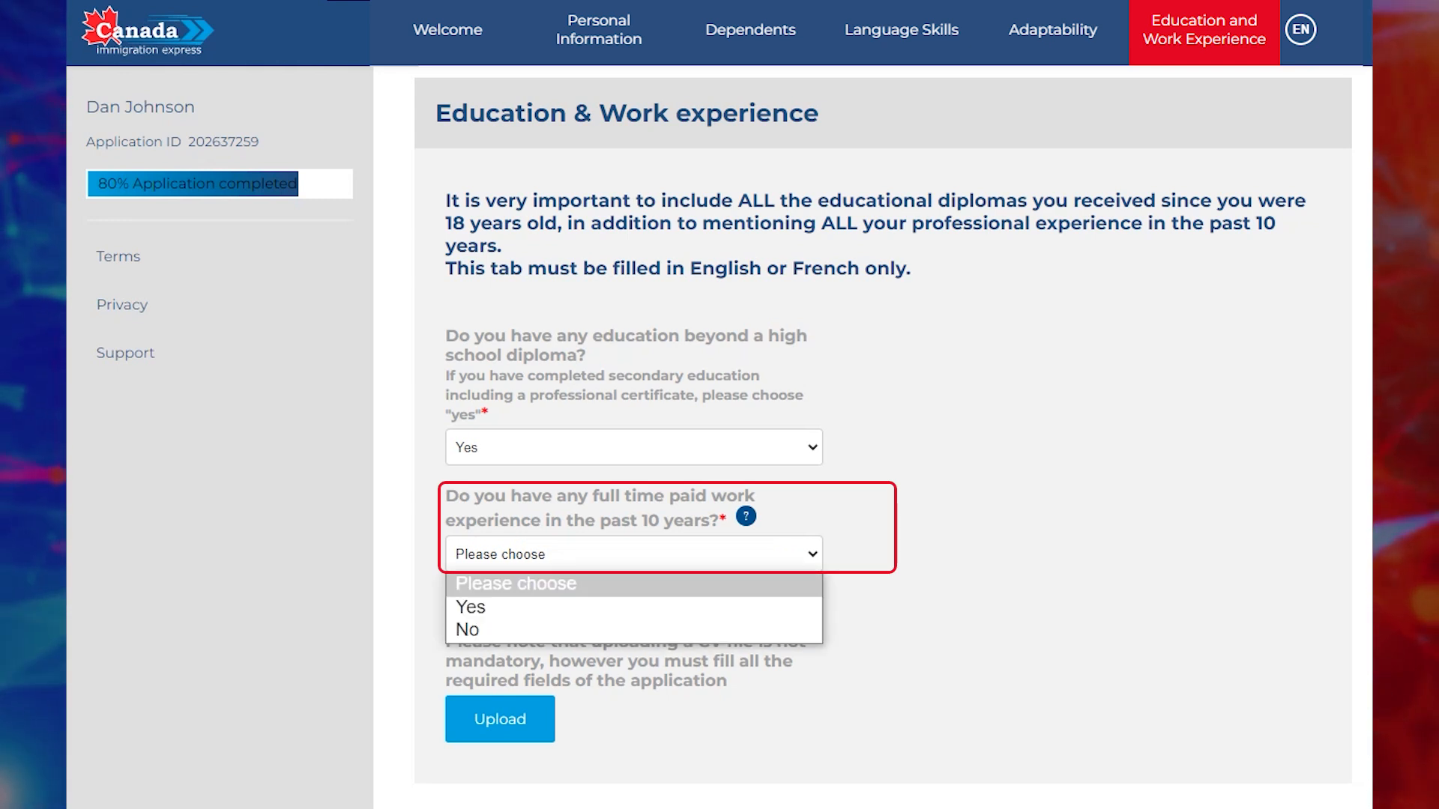
pyautogui.press('Down')
pyautogui.press('Return')
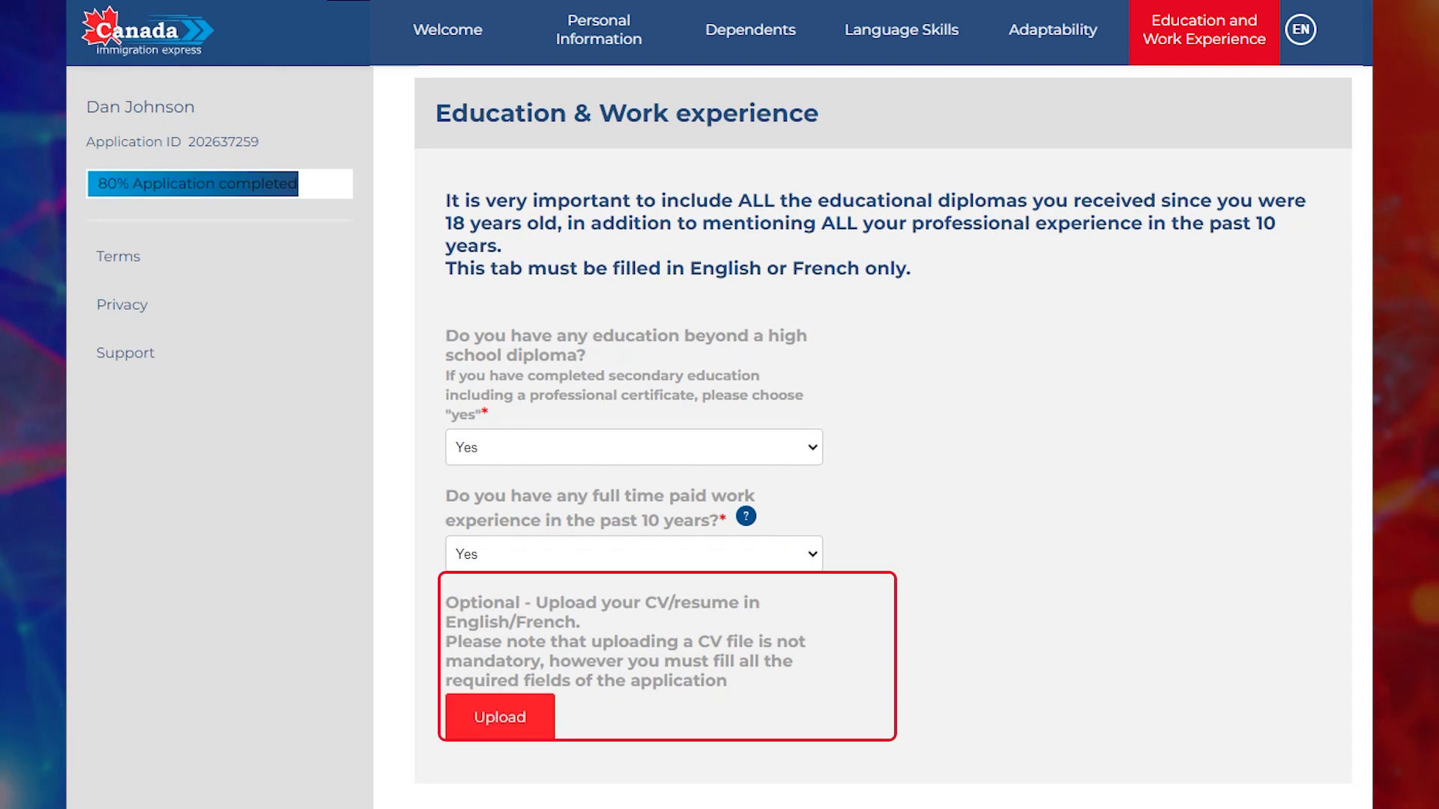
# Upload the CV Word document from the Pictures folder.
pyautogui.click(499, 717)
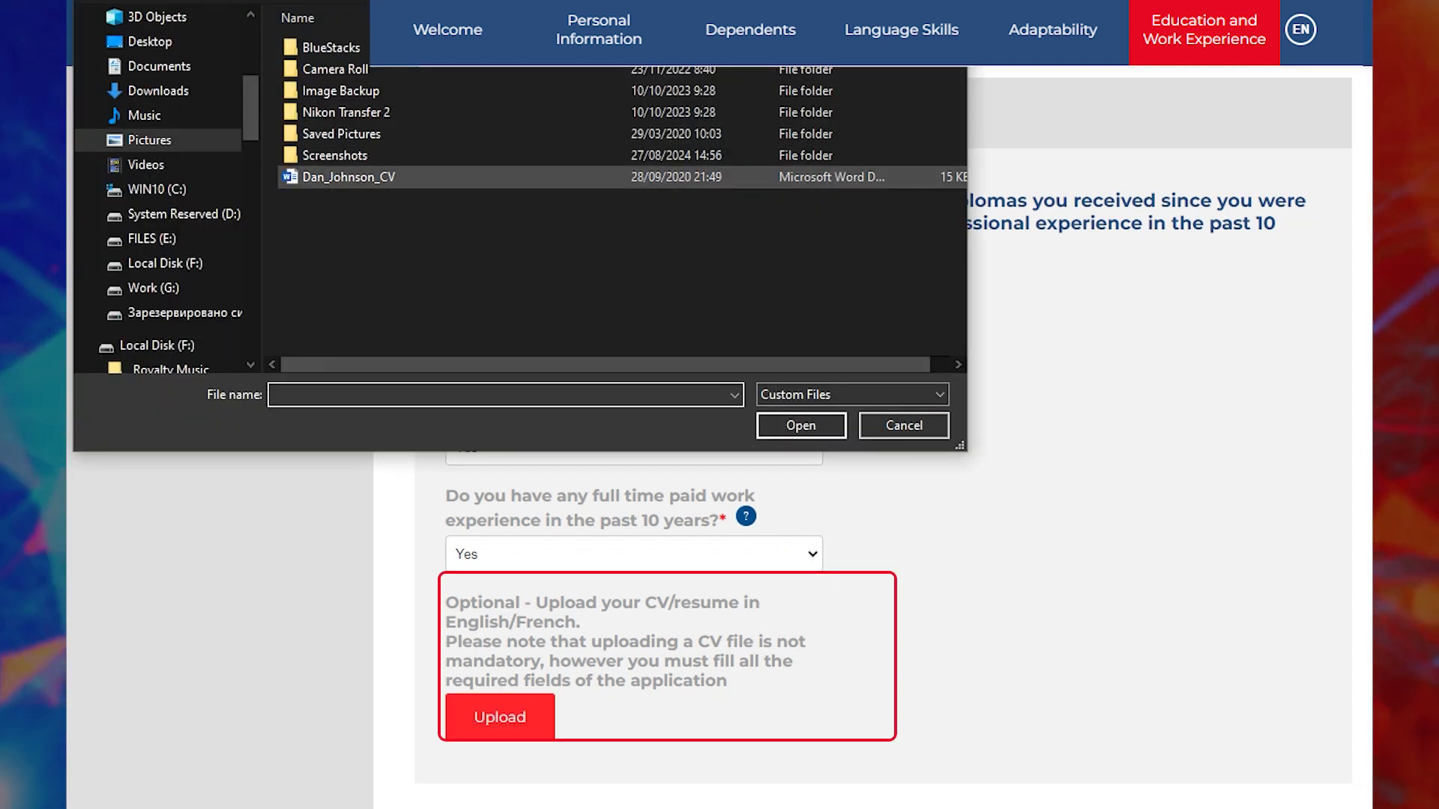
pyautogui.click(348, 178)
pyautogui.doubleClick(348, 178)
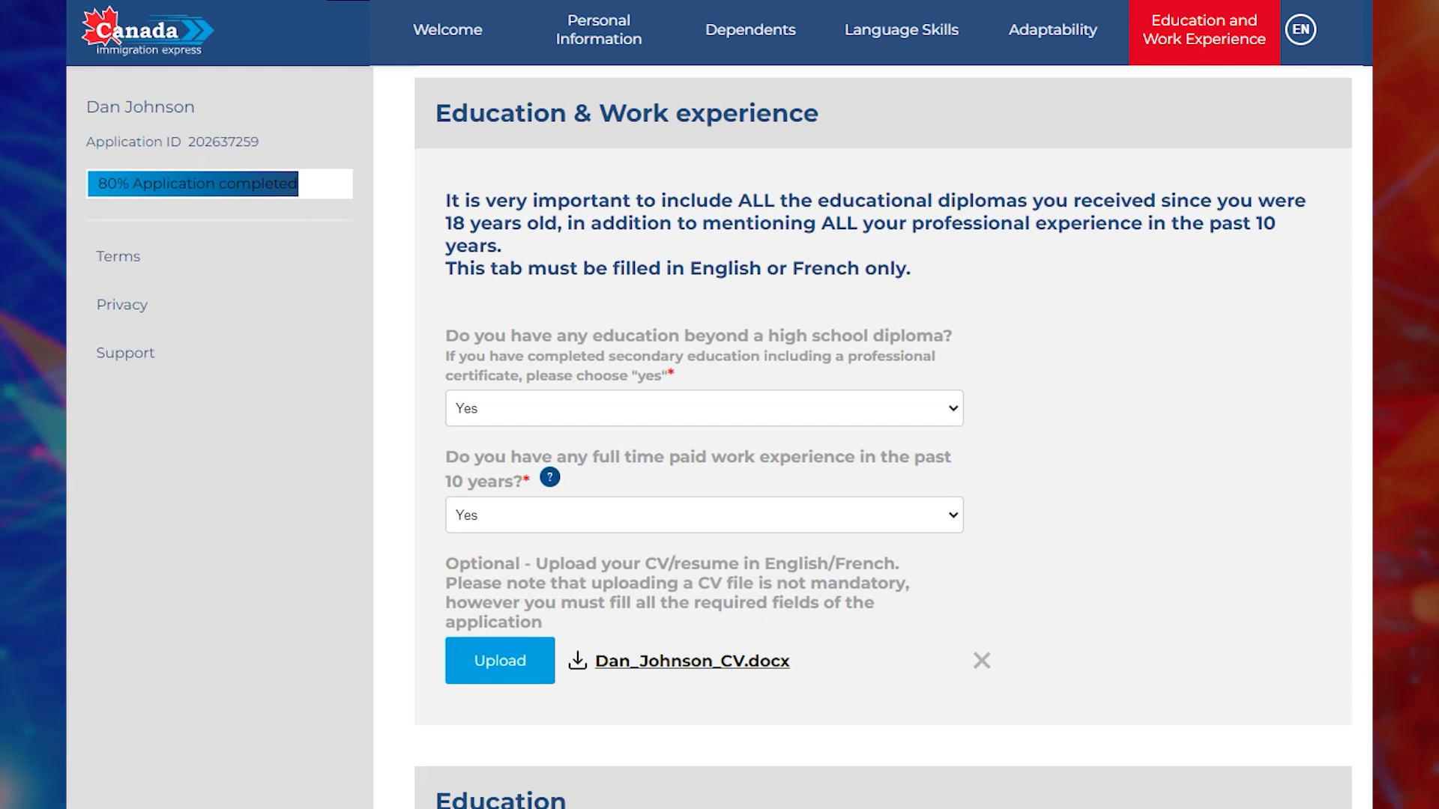
# Scroll down past the attached CV to the Education section.
pyautogui.scroll(-2, 883, 442)
pyautogui.scroll(-8, 882, 442)
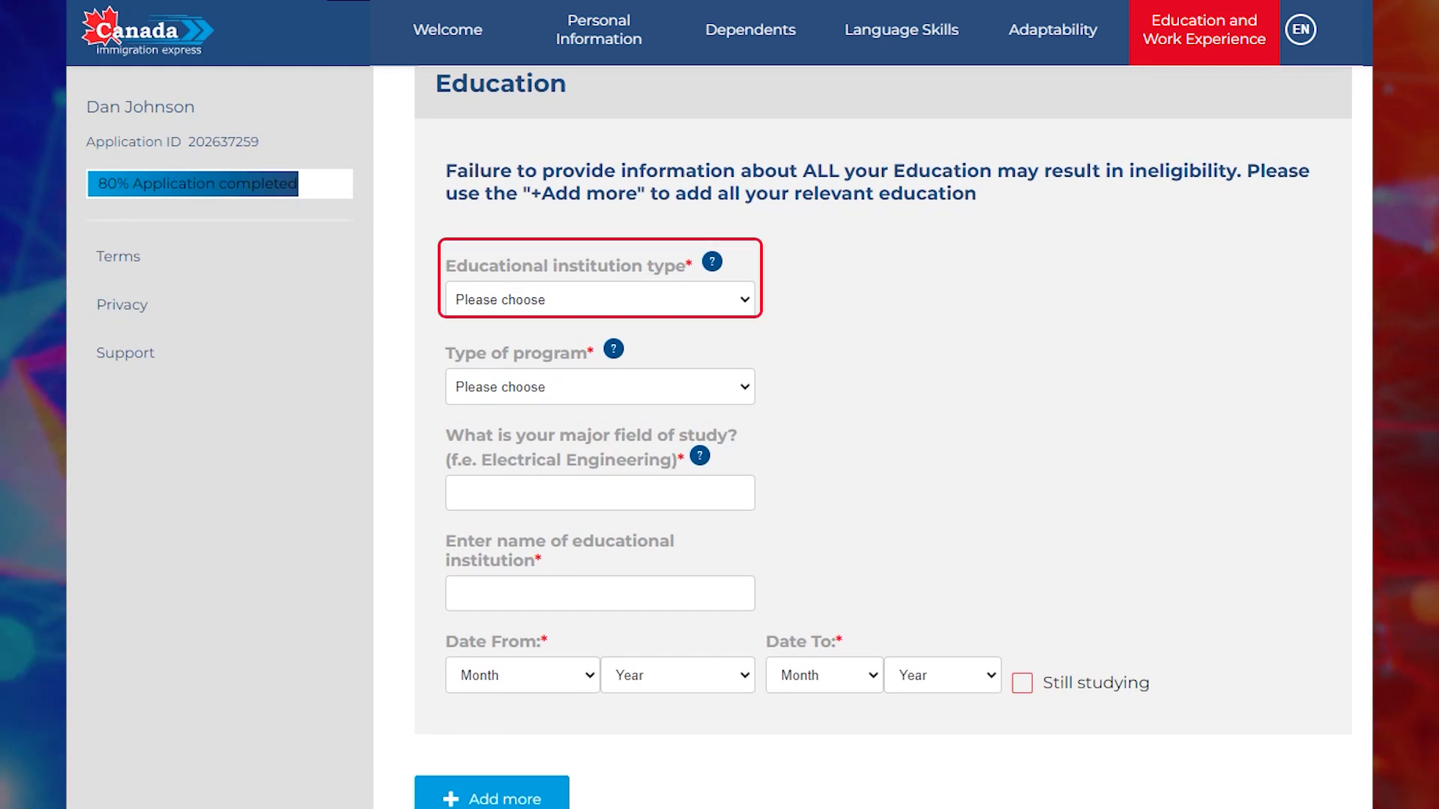
# Enter a University, College or Institute Master's degree in Computer science from SAICT (South African Institute for Computer Sci).
pyautogui.click(599, 300)
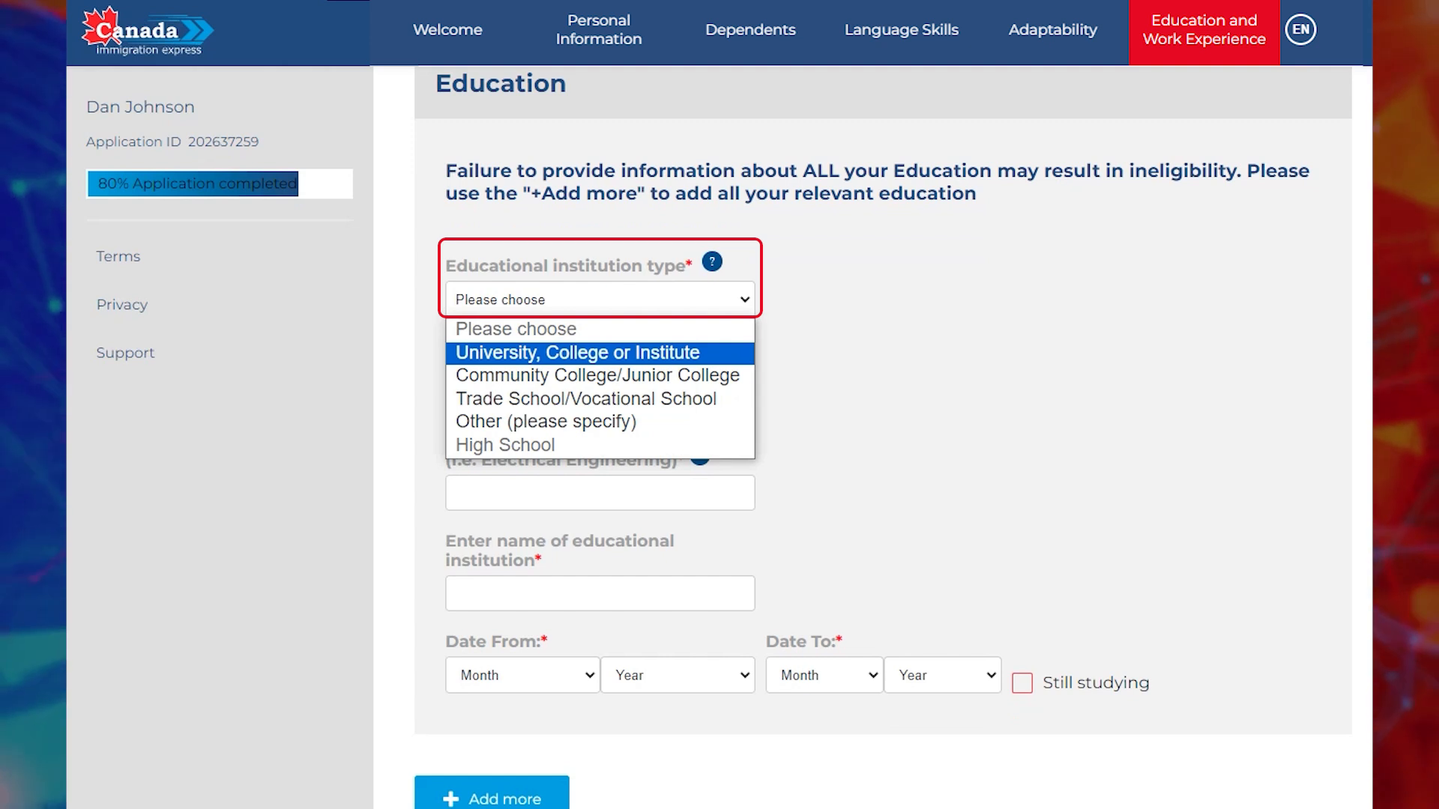
pyautogui.press('Return')
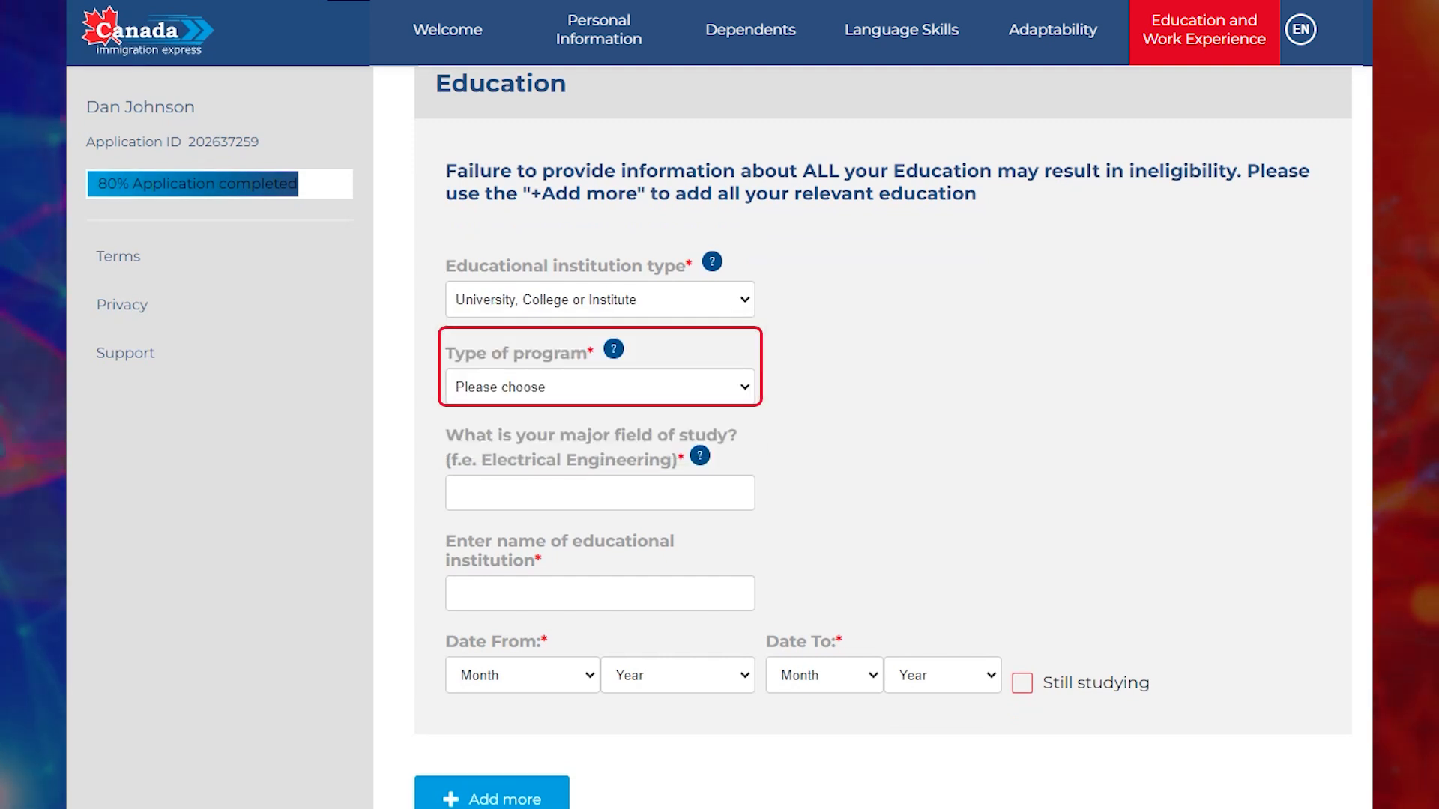
pyautogui.click(599, 387)
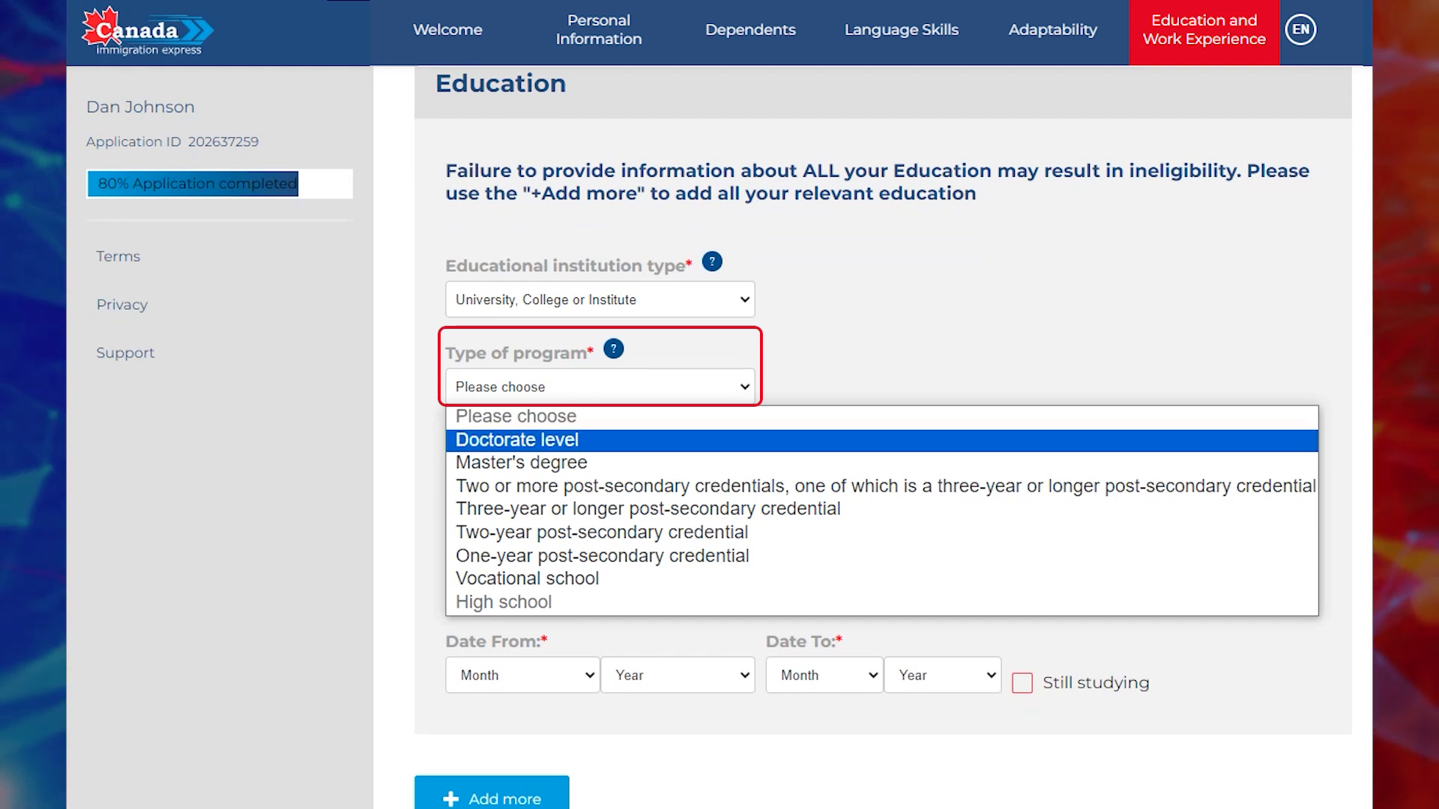
pyautogui.press('Down')
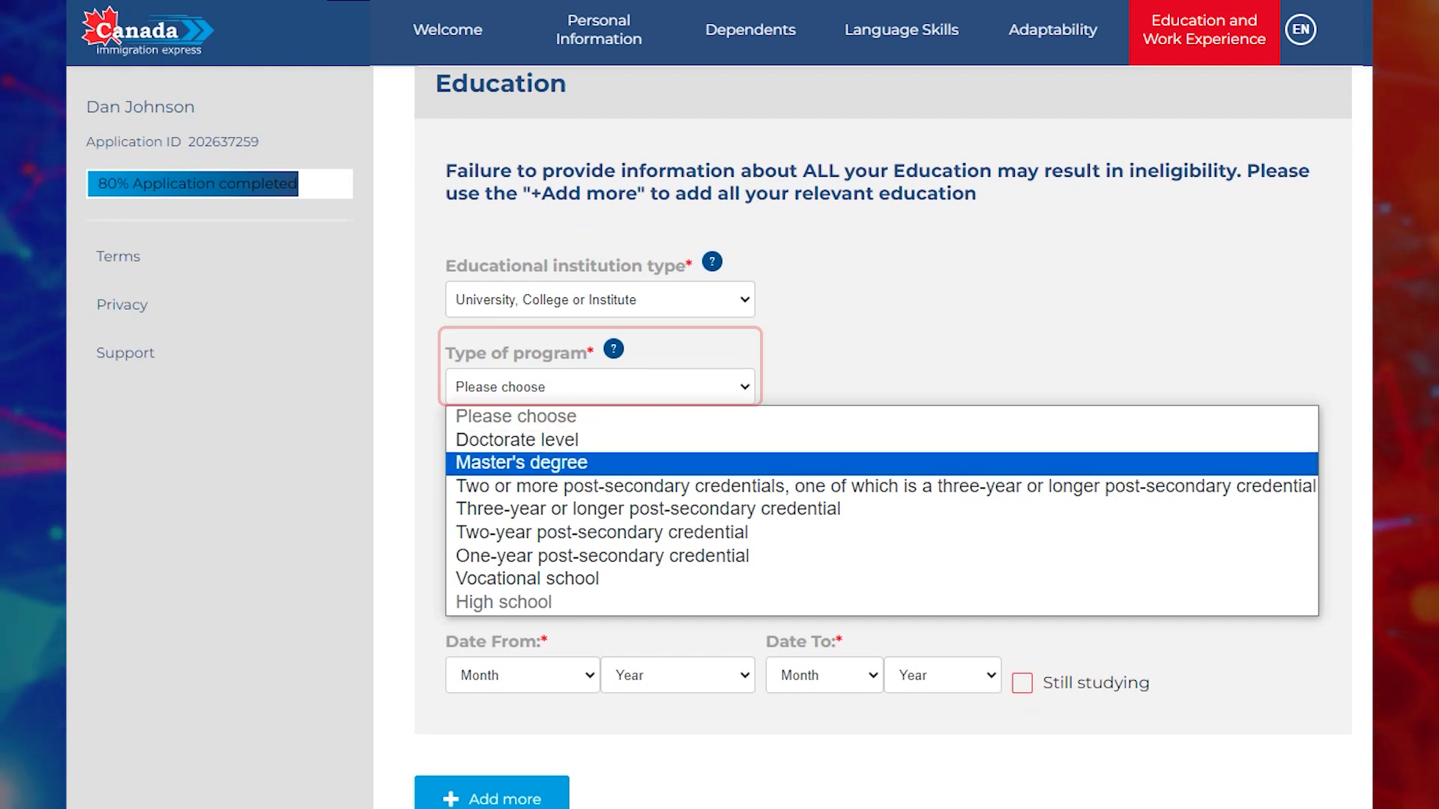
pyautogui.press('Return')
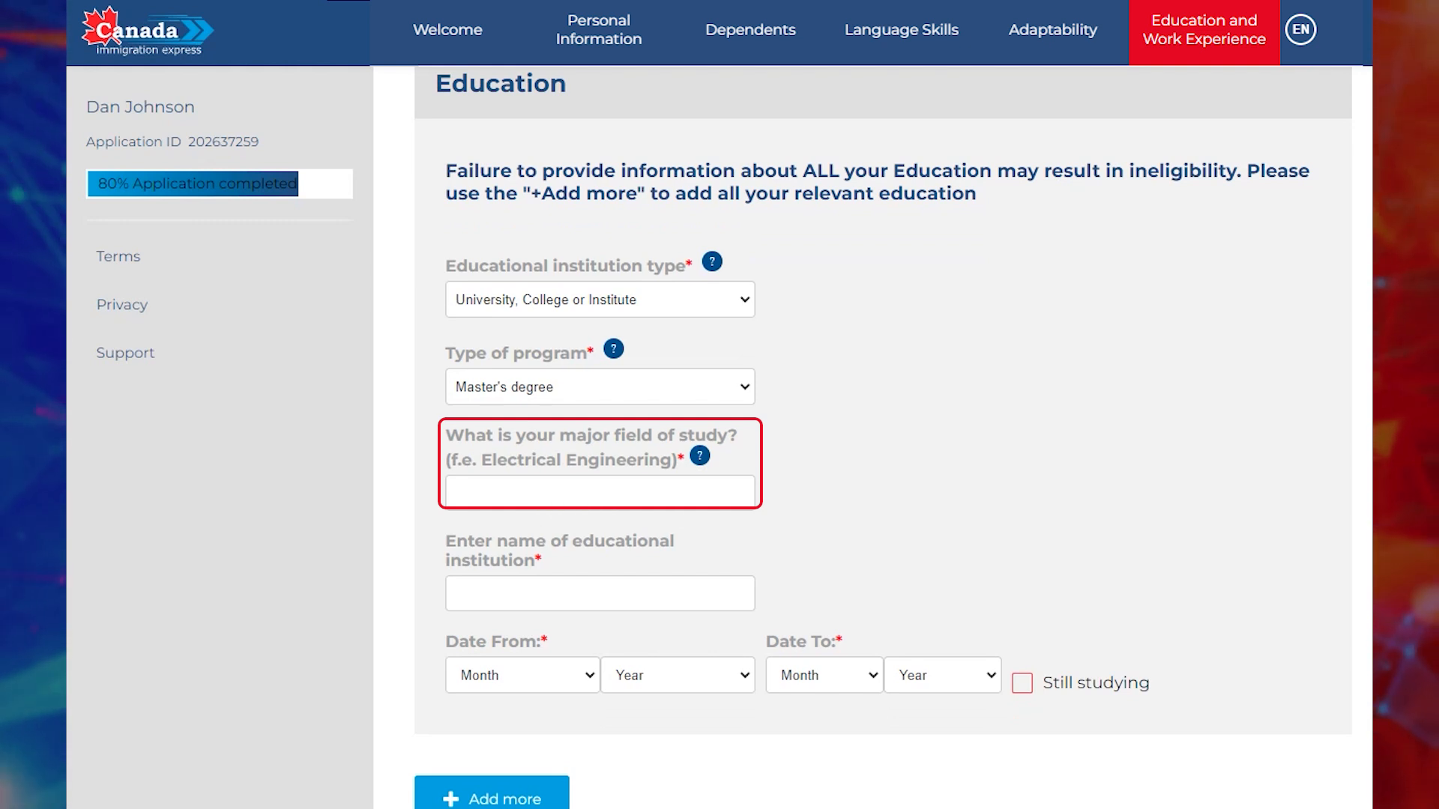
pyautogui.write('Computer science')
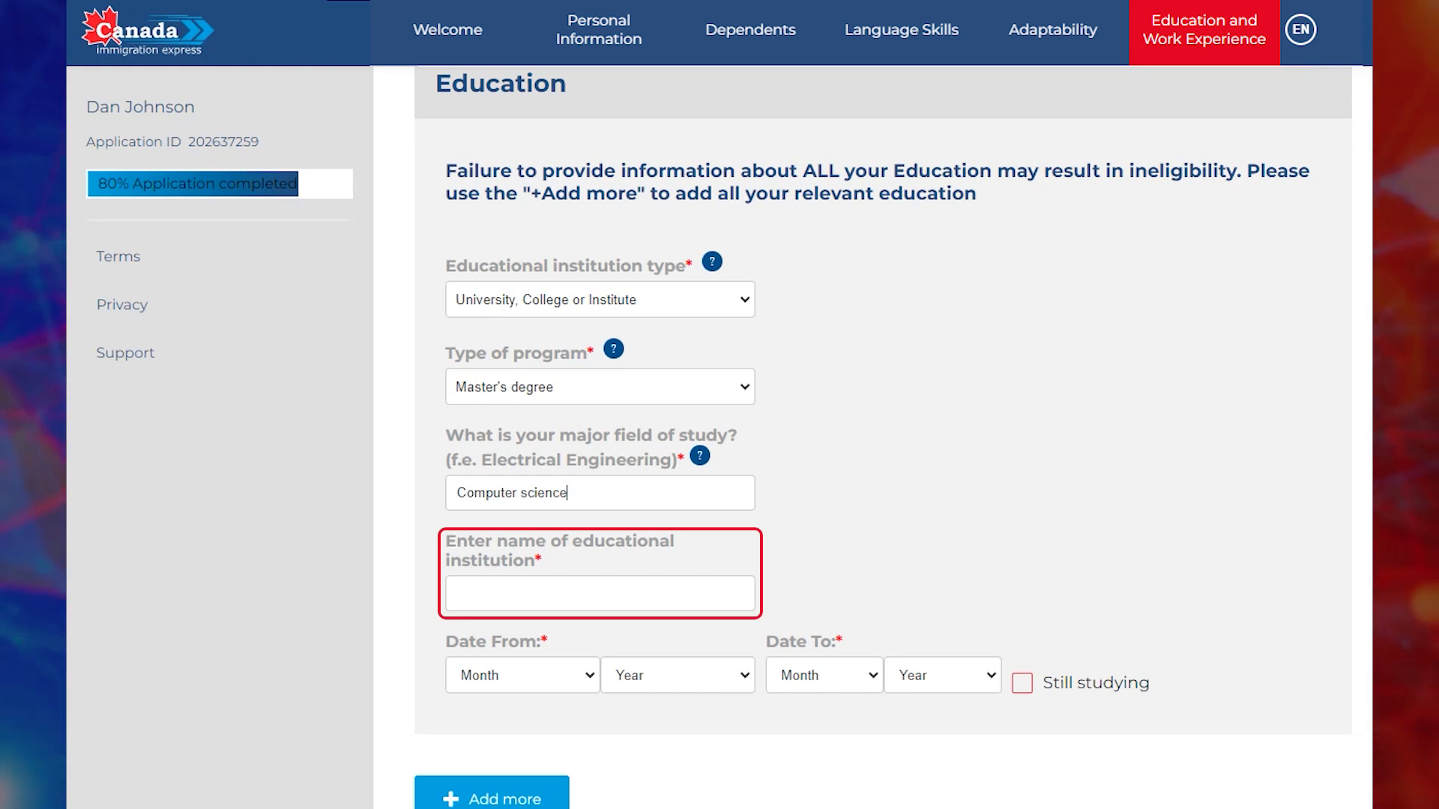
pyautogui.click(459, 594)
pyautogui.write('SA')
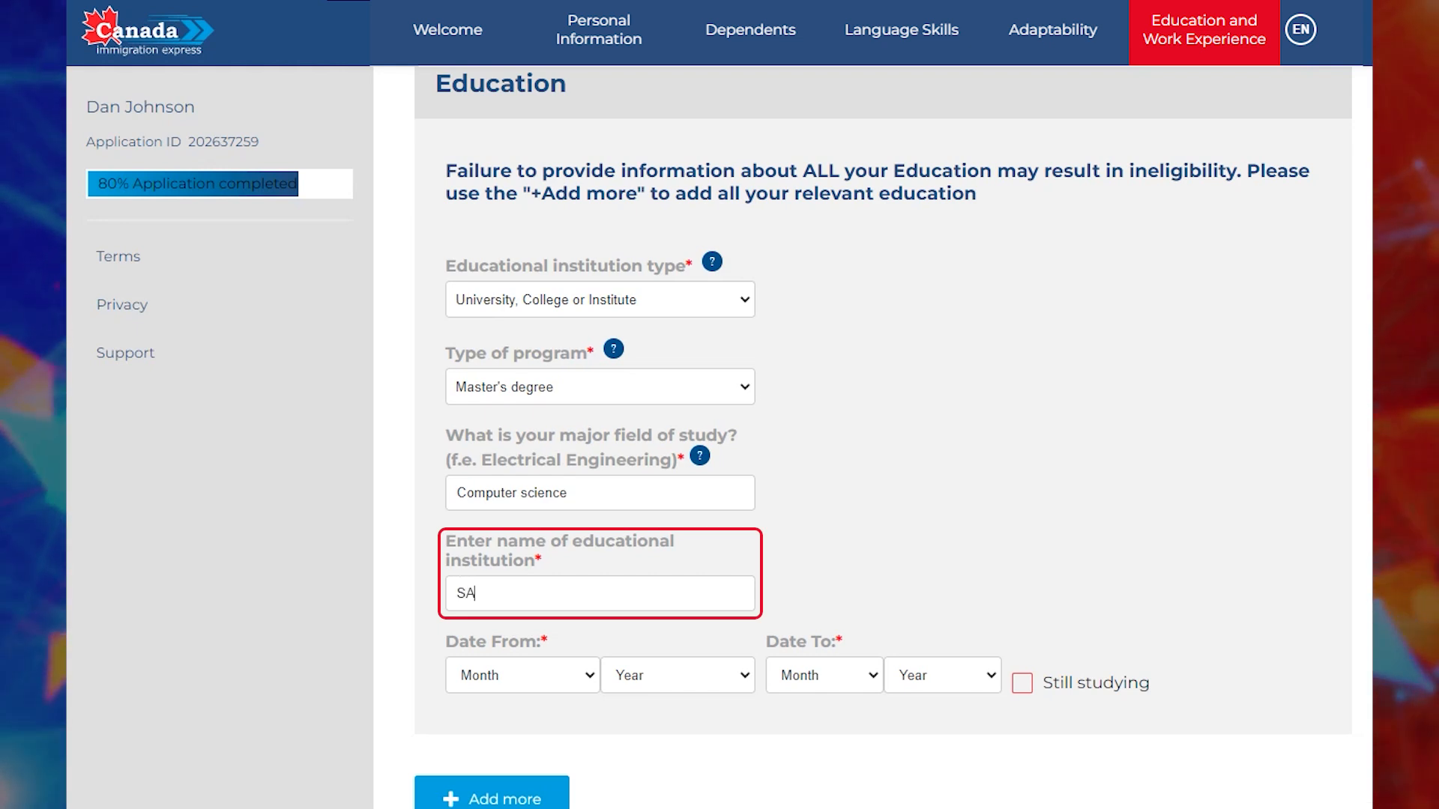
pyautogui.write('ICT (South African Institute for Computer Sci')
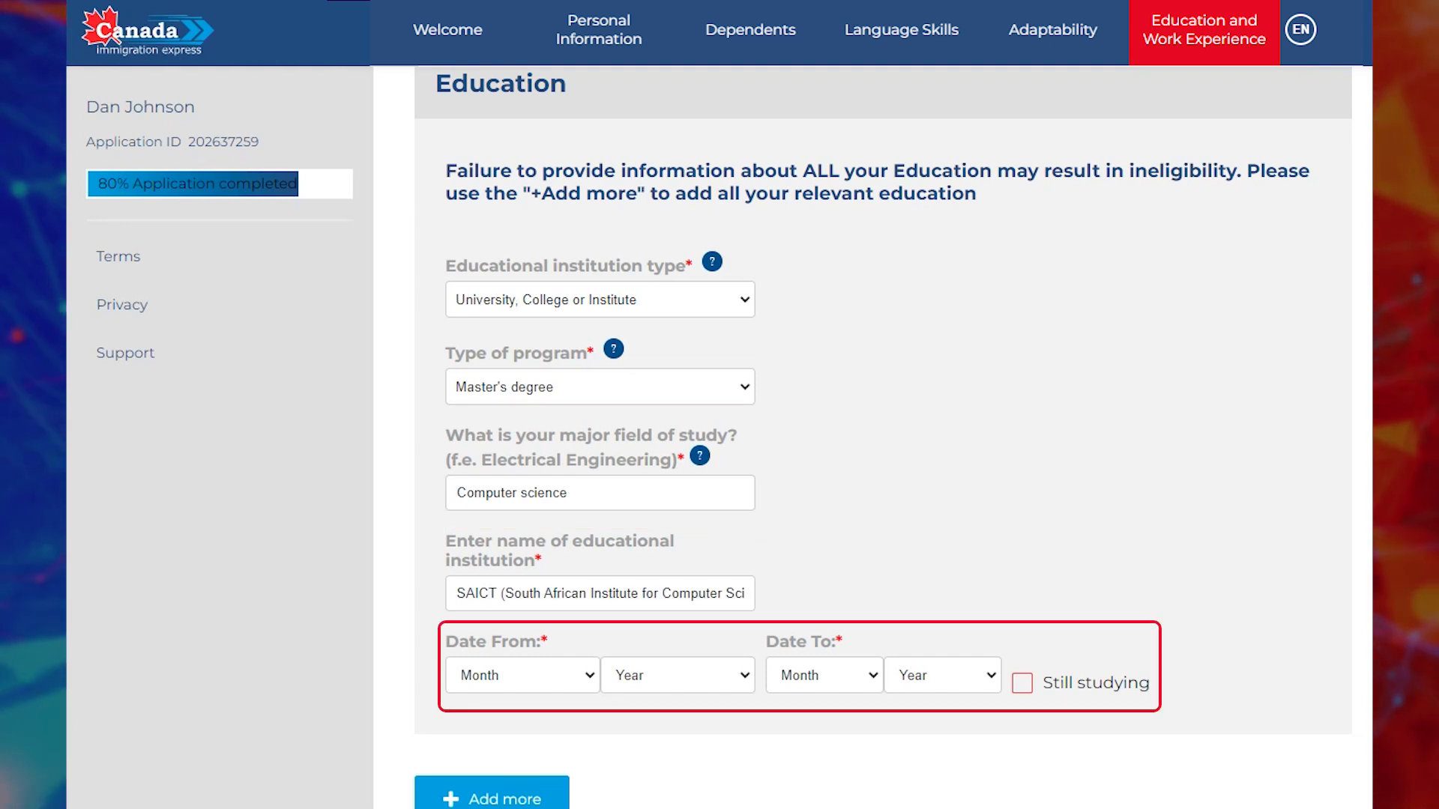
# Set the study start date to September 2006 and begin choosing the end month.
pyautogui.click(522, 675)
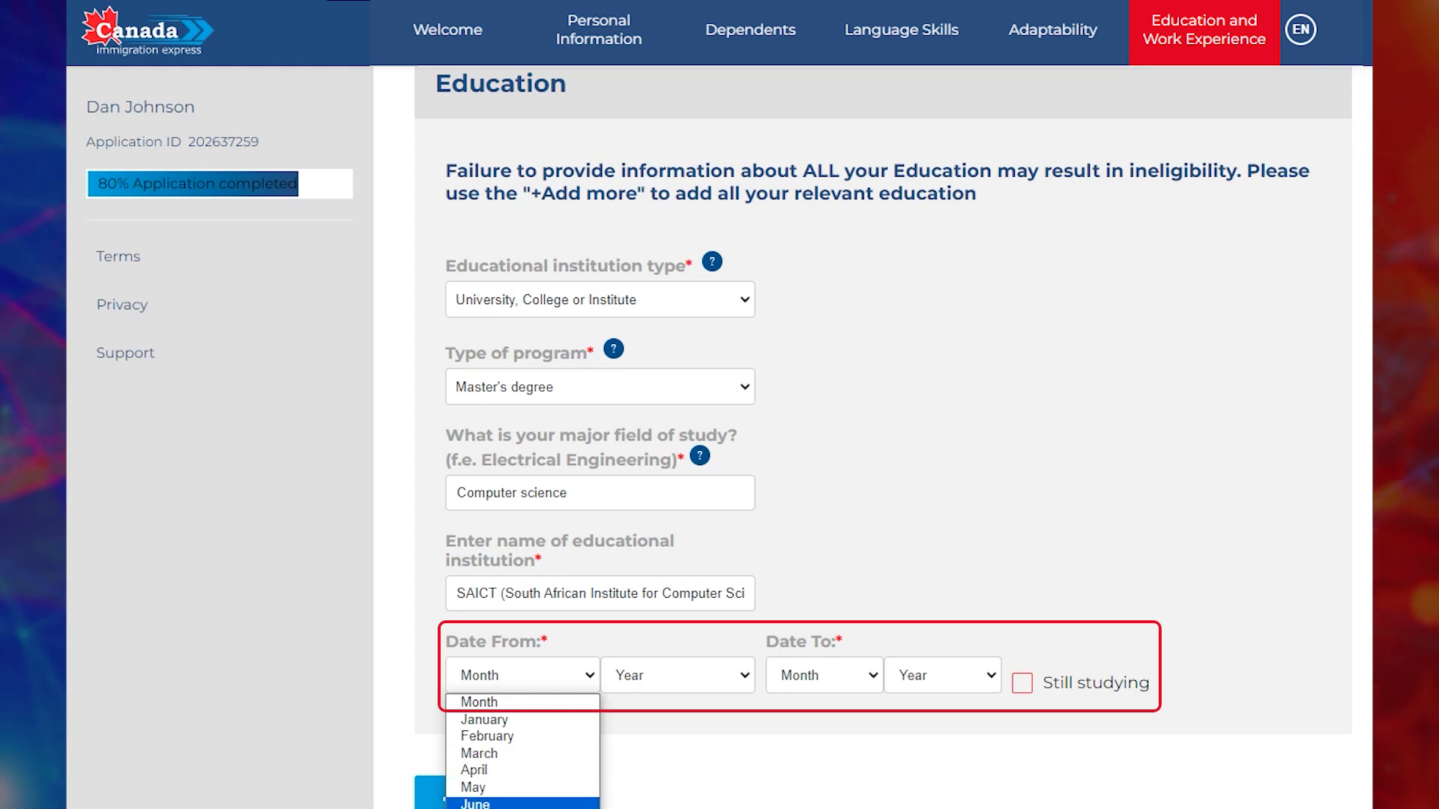
pyautogui.click(494, 808)
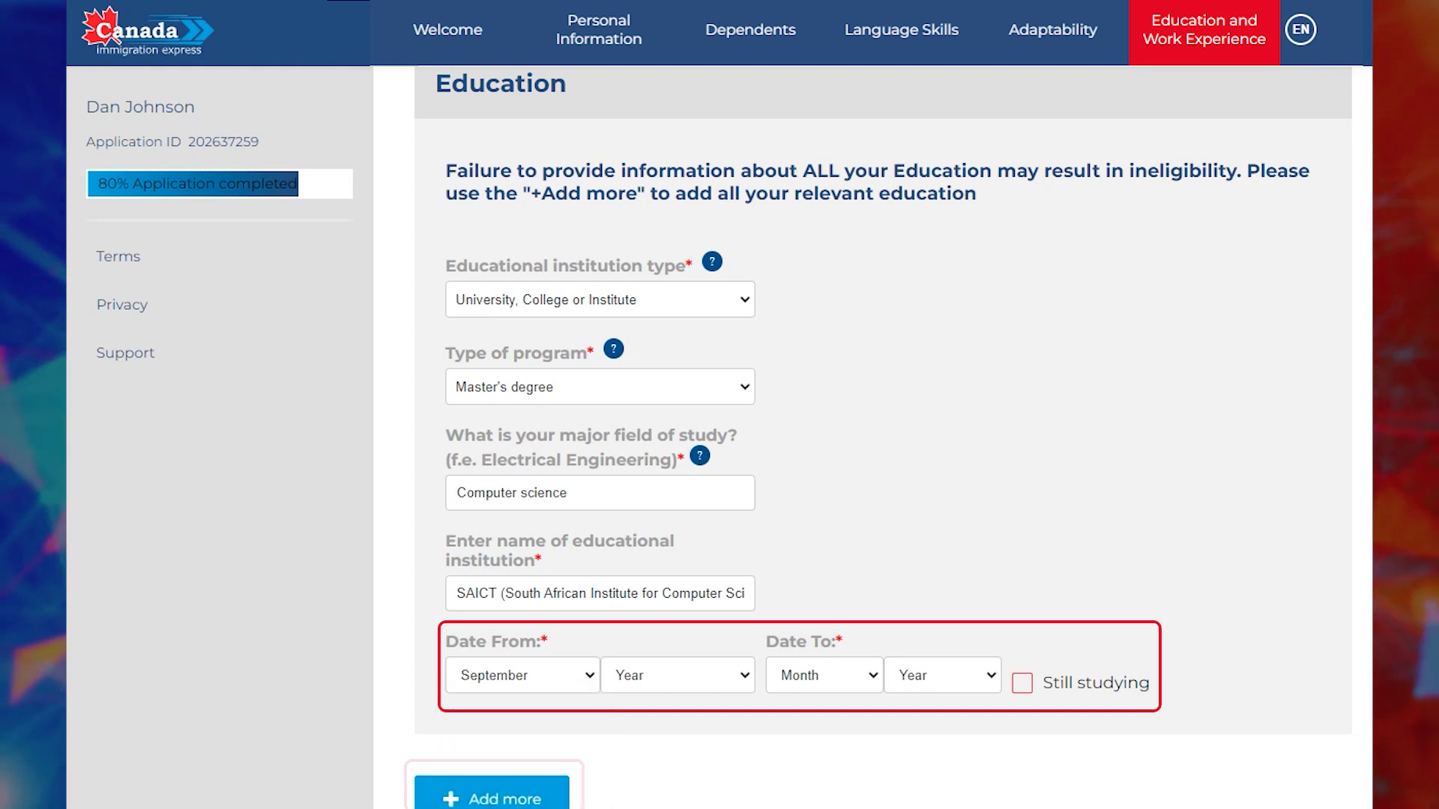
pyautogui.click(677, 676)
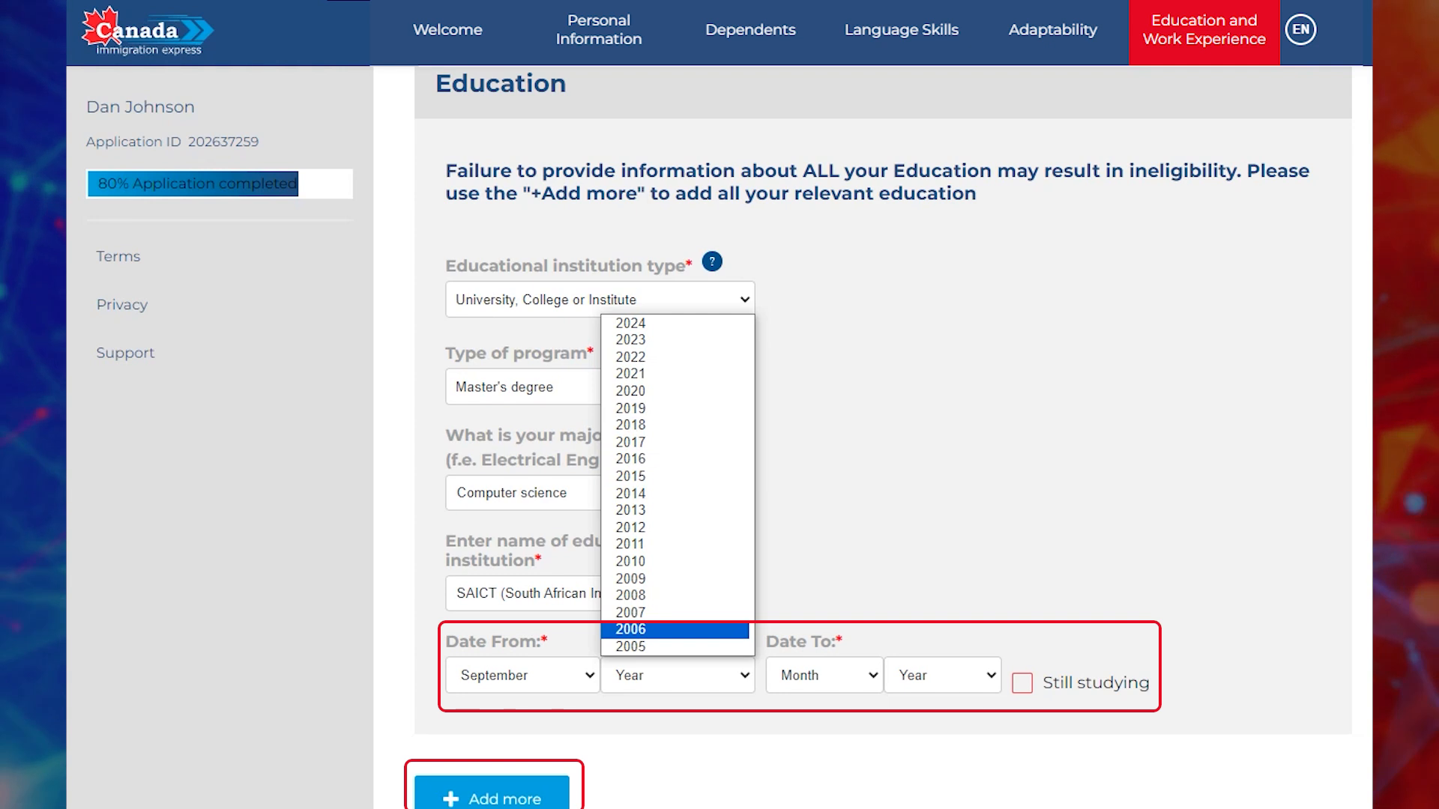
pyautogui.click(631, 631)
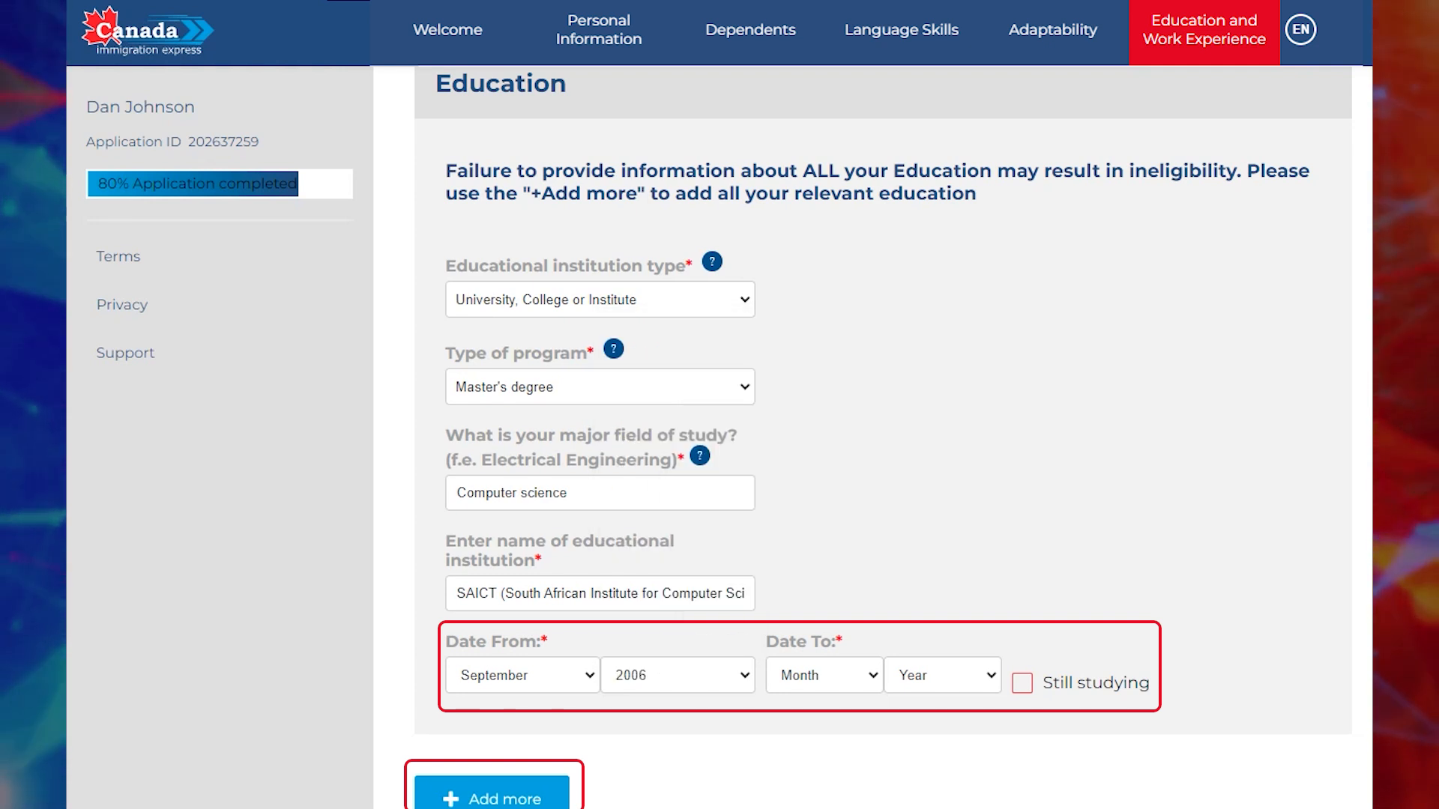
pyautogui.click(825, 676)
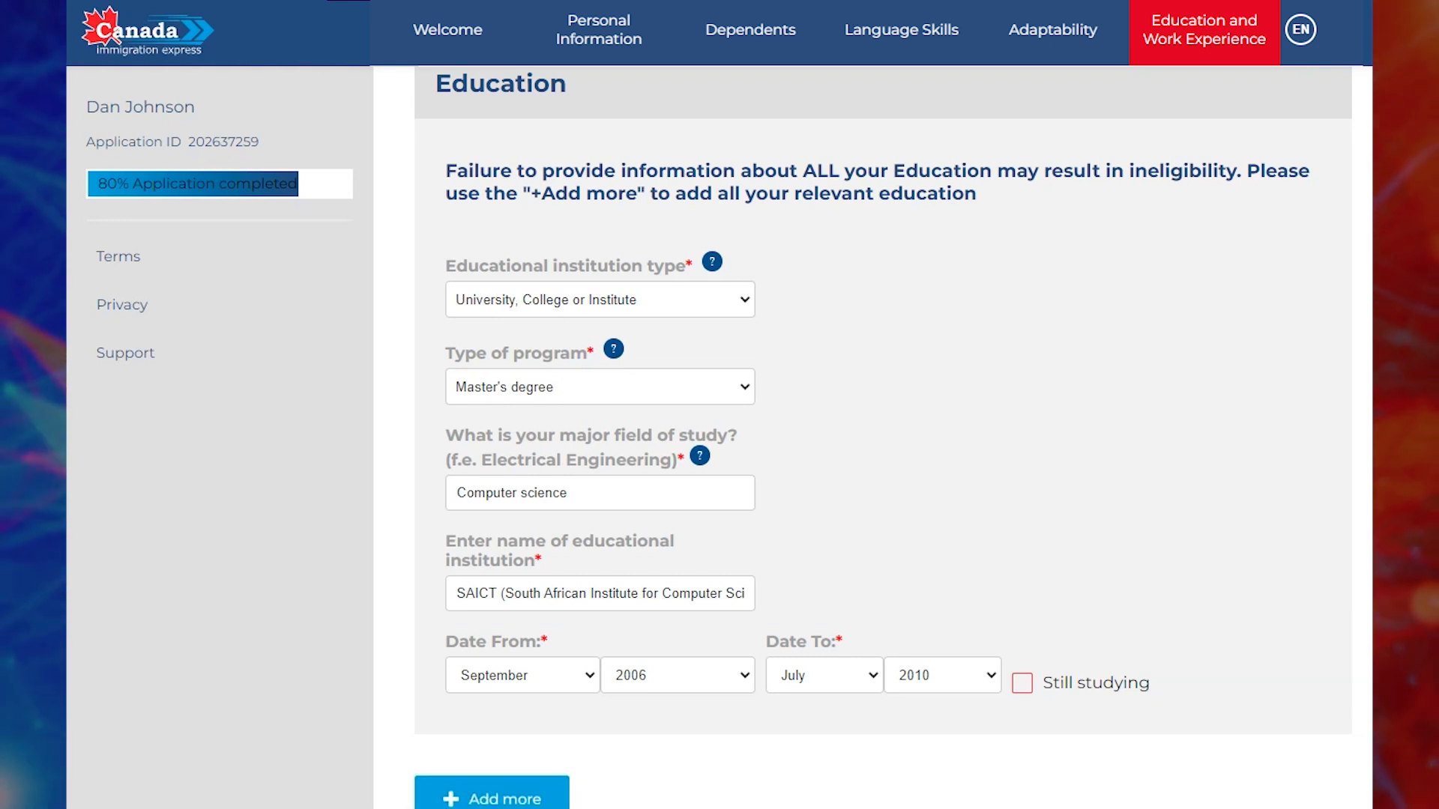
# Add Innovate IT as the current employer, starting October 2010.
pyautogui.scroll(-6, 883, 437)
pyautogui.scroll(-4, 883, 437)
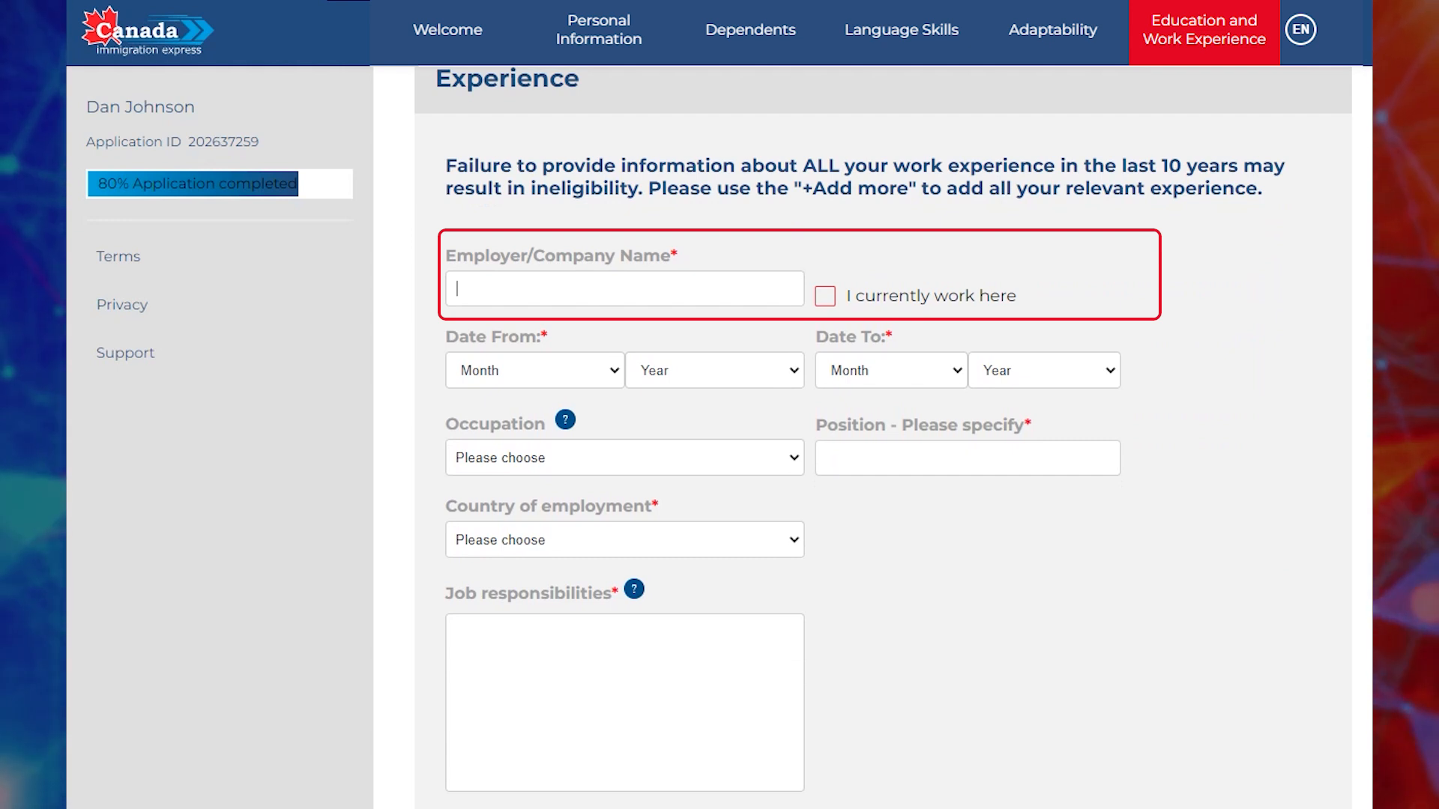
pyautogui.write('Innov')
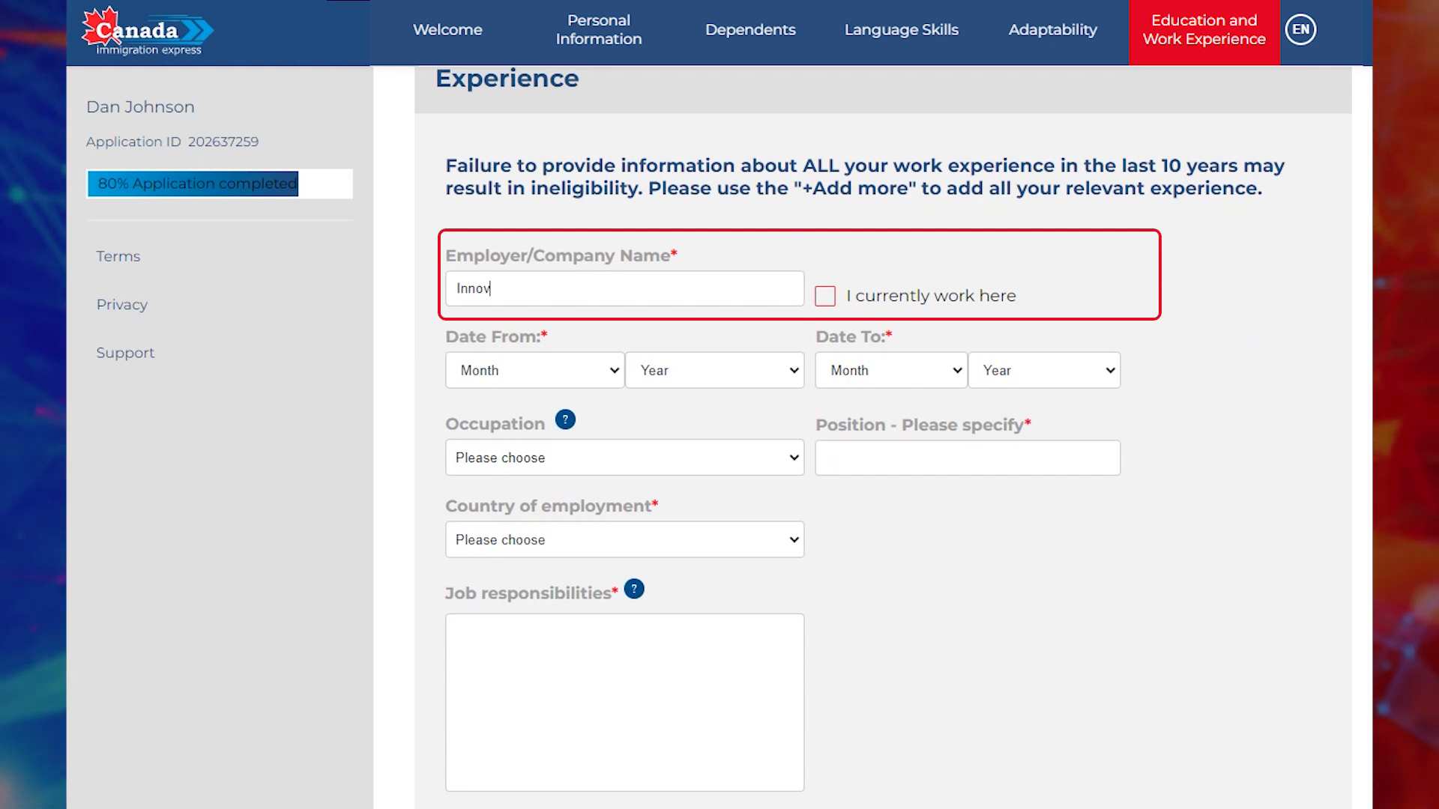
pyautogui.write('ate IT')
pyautogui.click(825, 296)
pyautogui.click(535, 371)
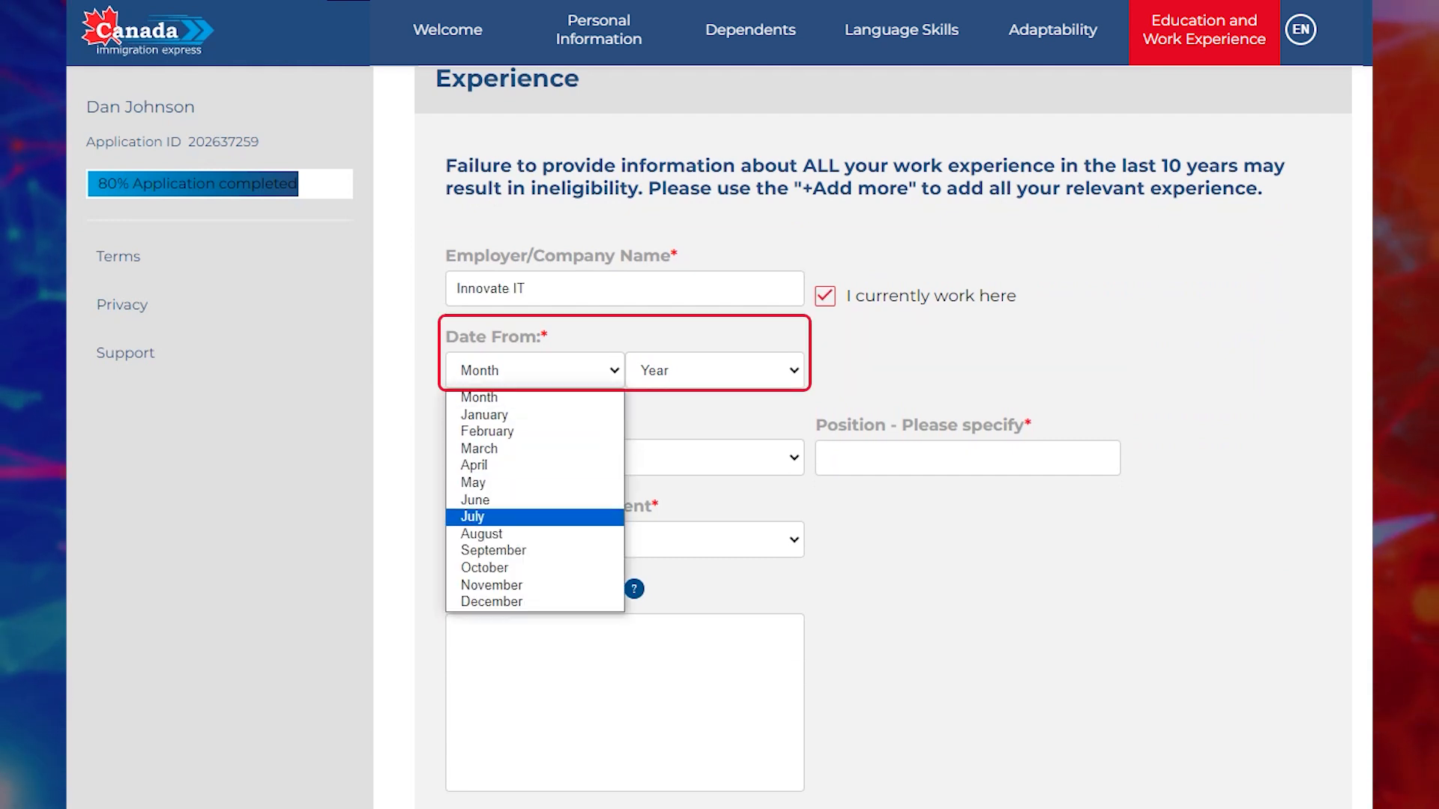
pyautogui.click(535, 568)
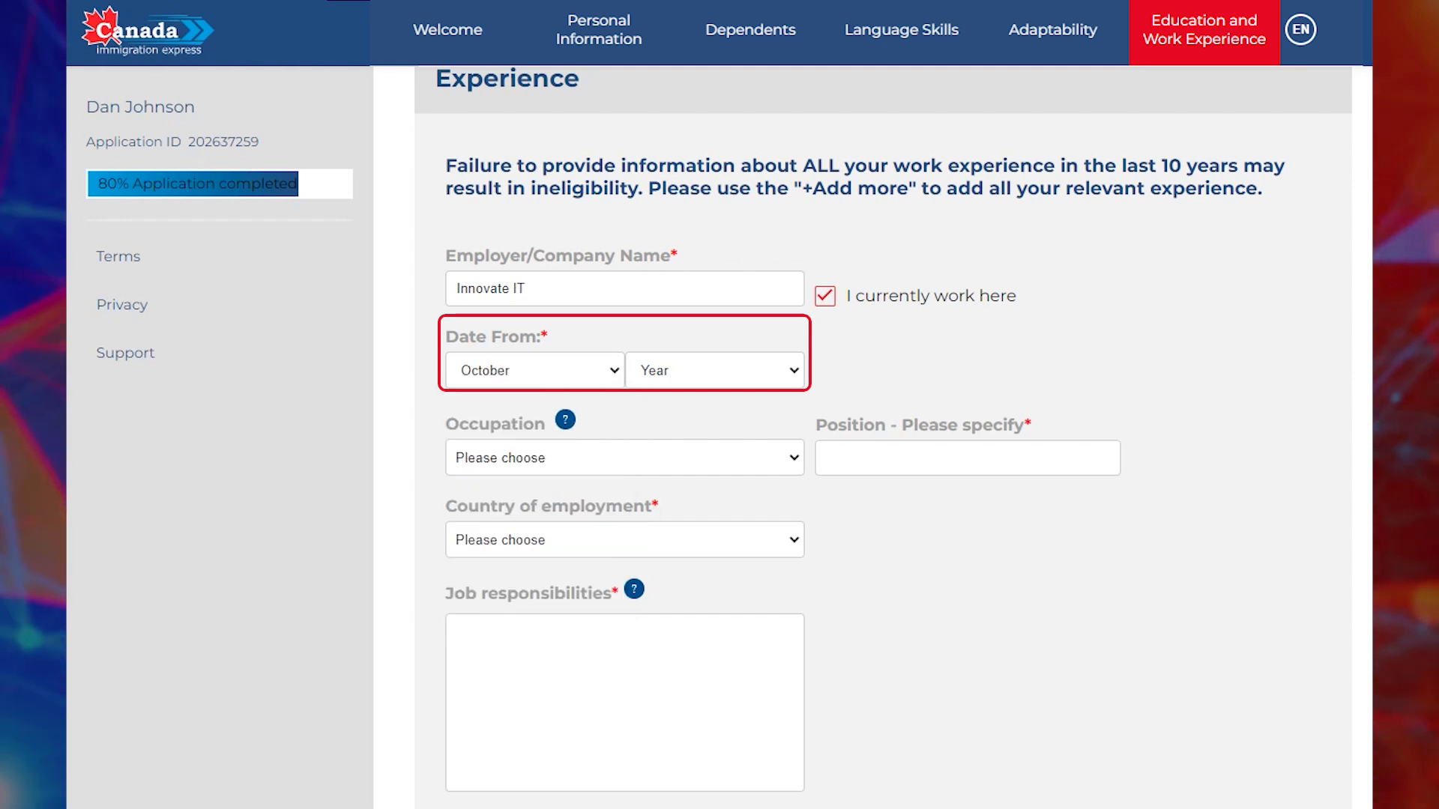
pyautogui.click(714, 371)
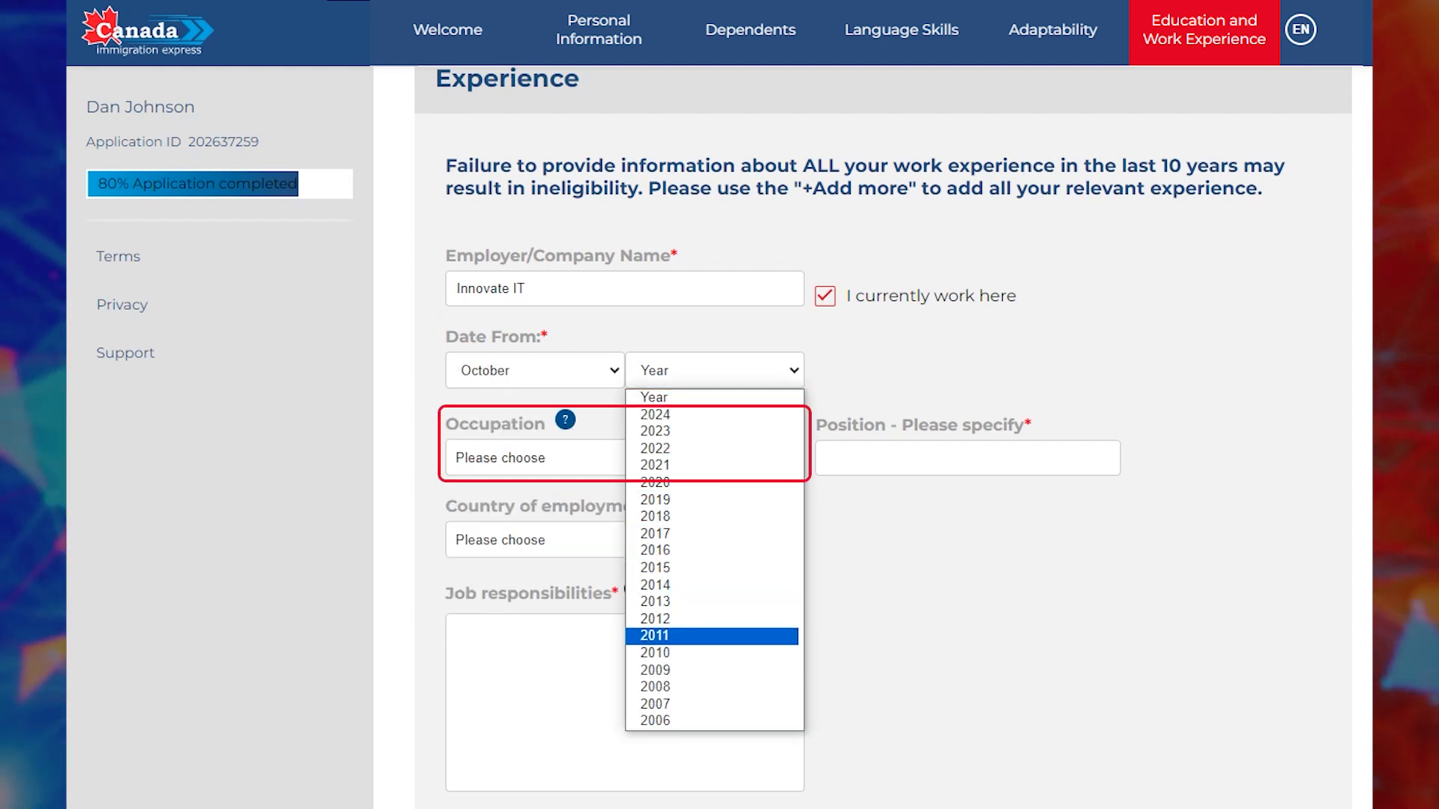
pyautogui.click(714, 653)
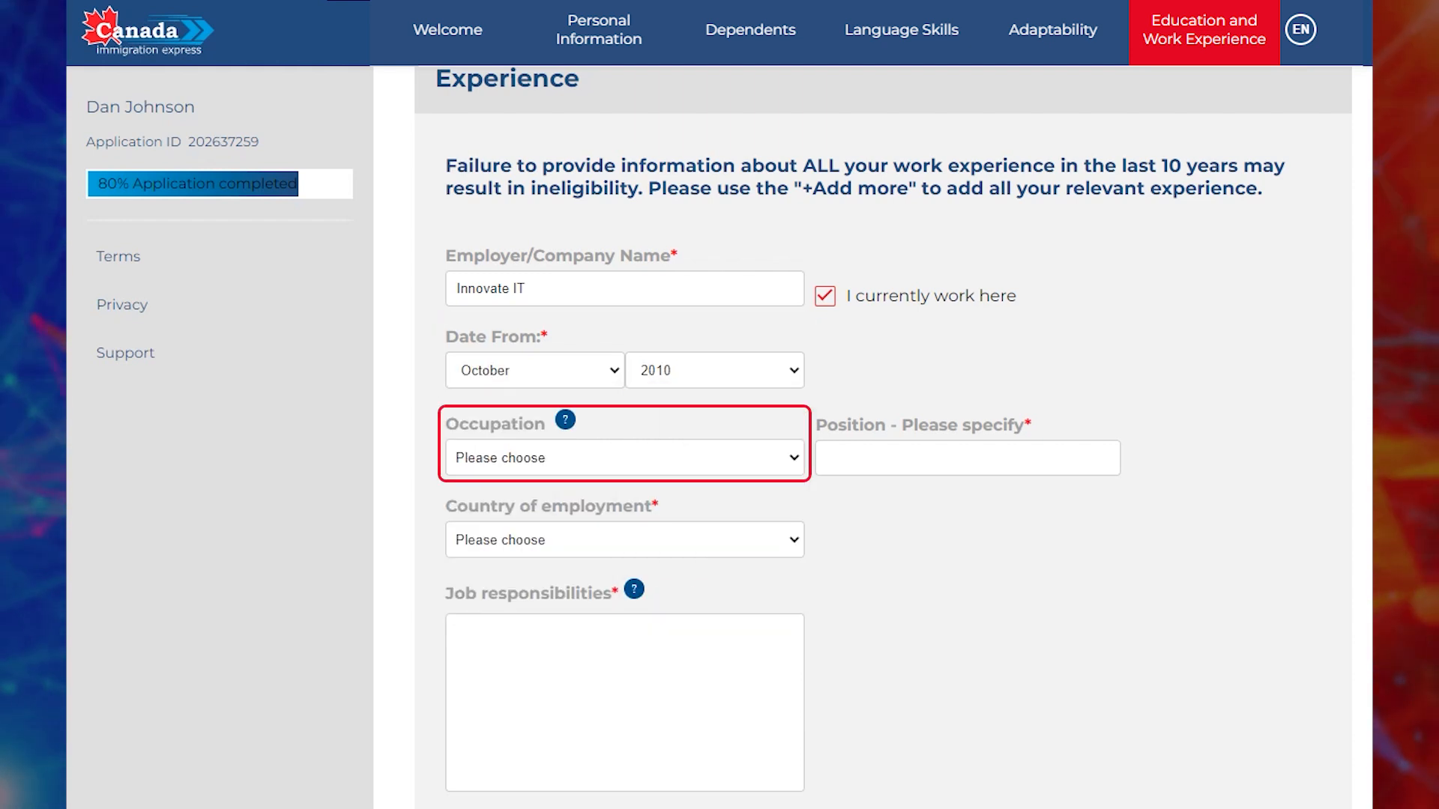
# Choose Developer Programmer as the occupation.
pyautogui.click(625, 458)
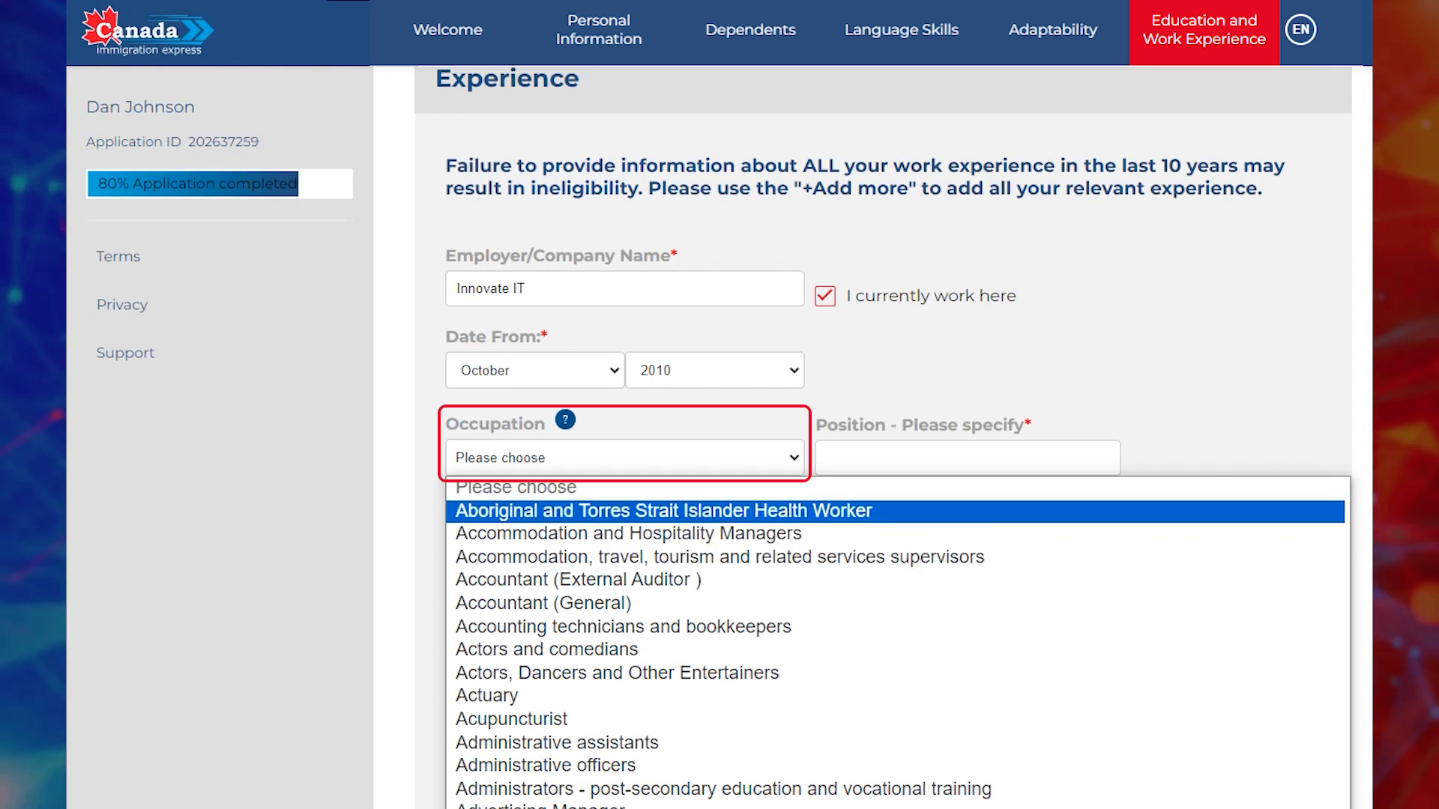
pyautogui.write('de')
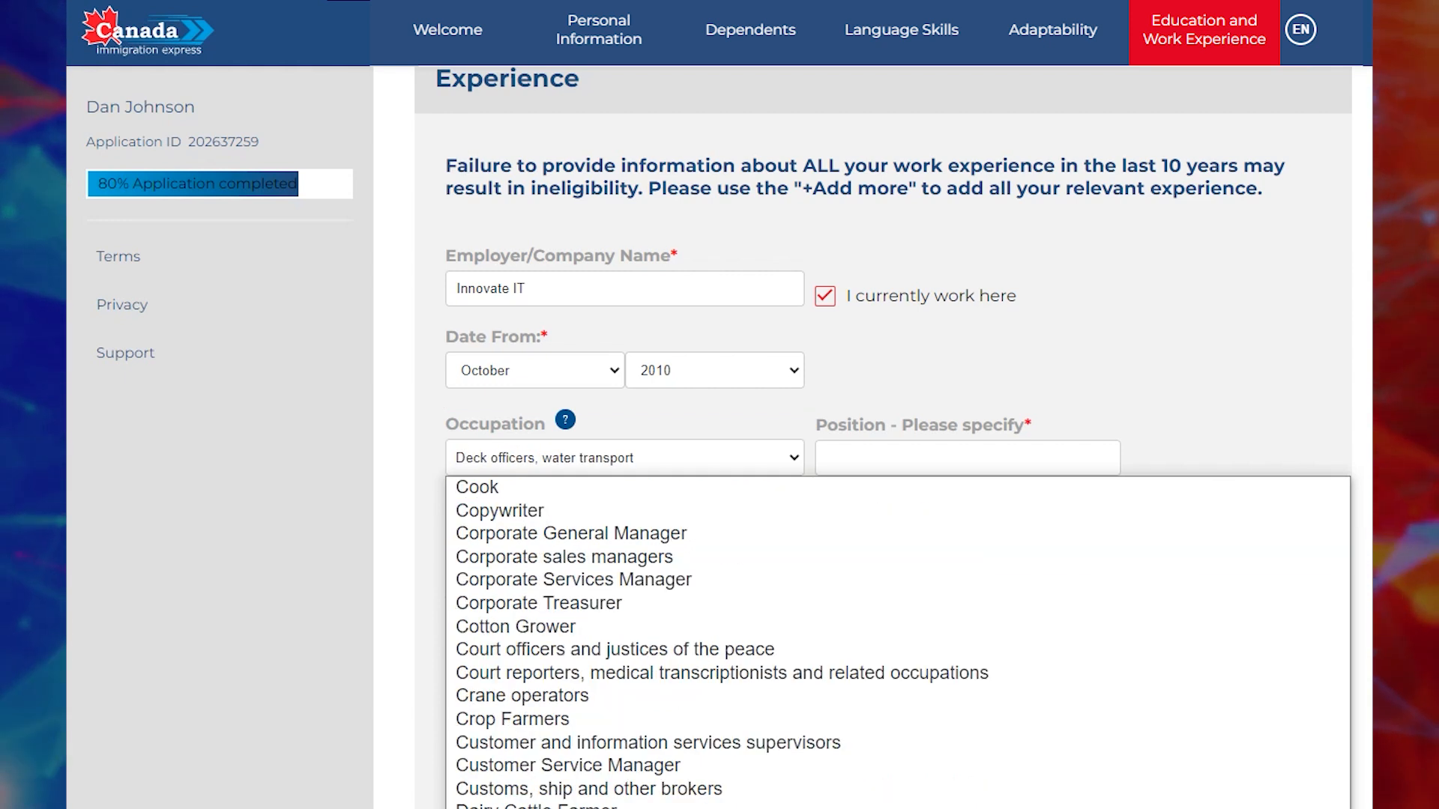
pyautogui.write('v')
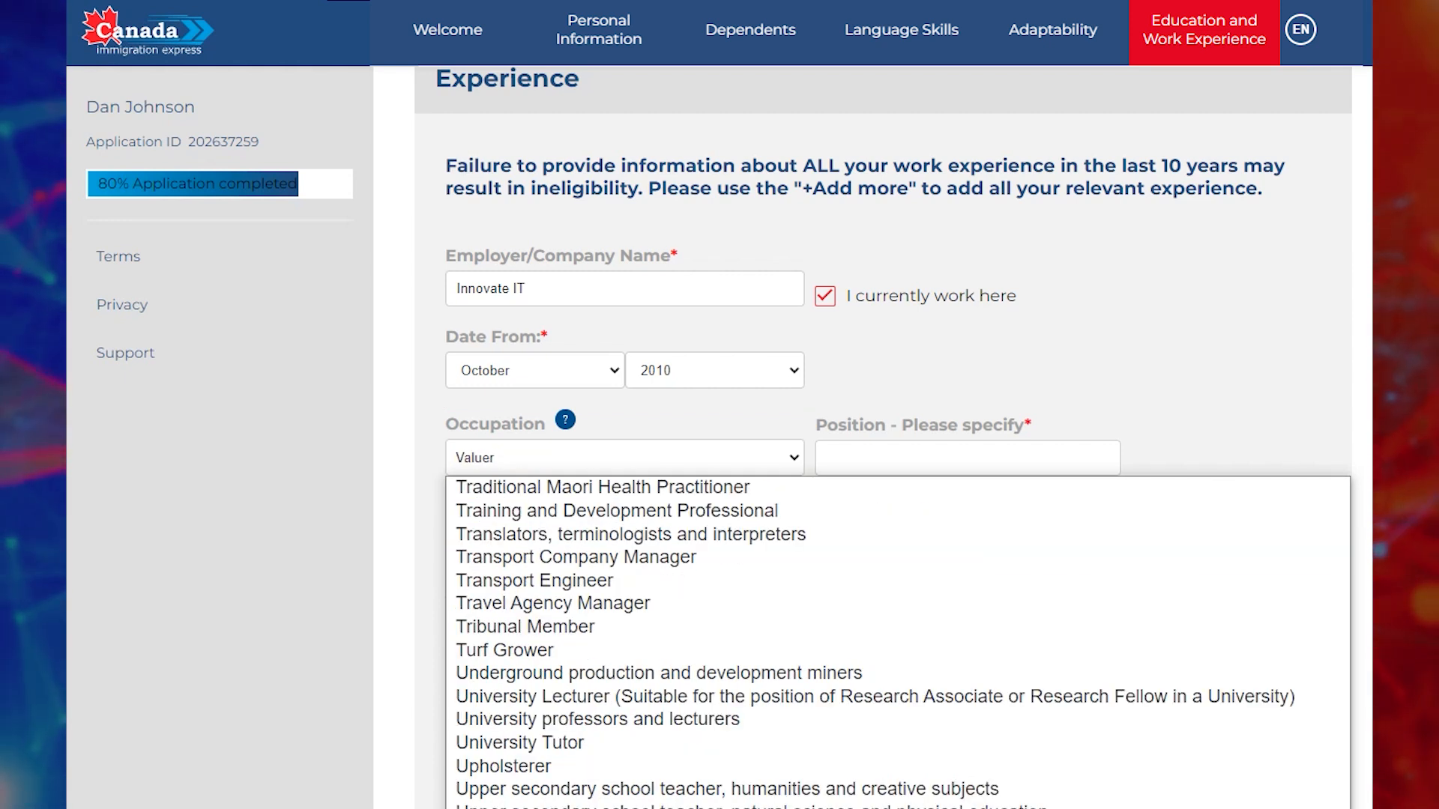
pyautogui.write('dev')
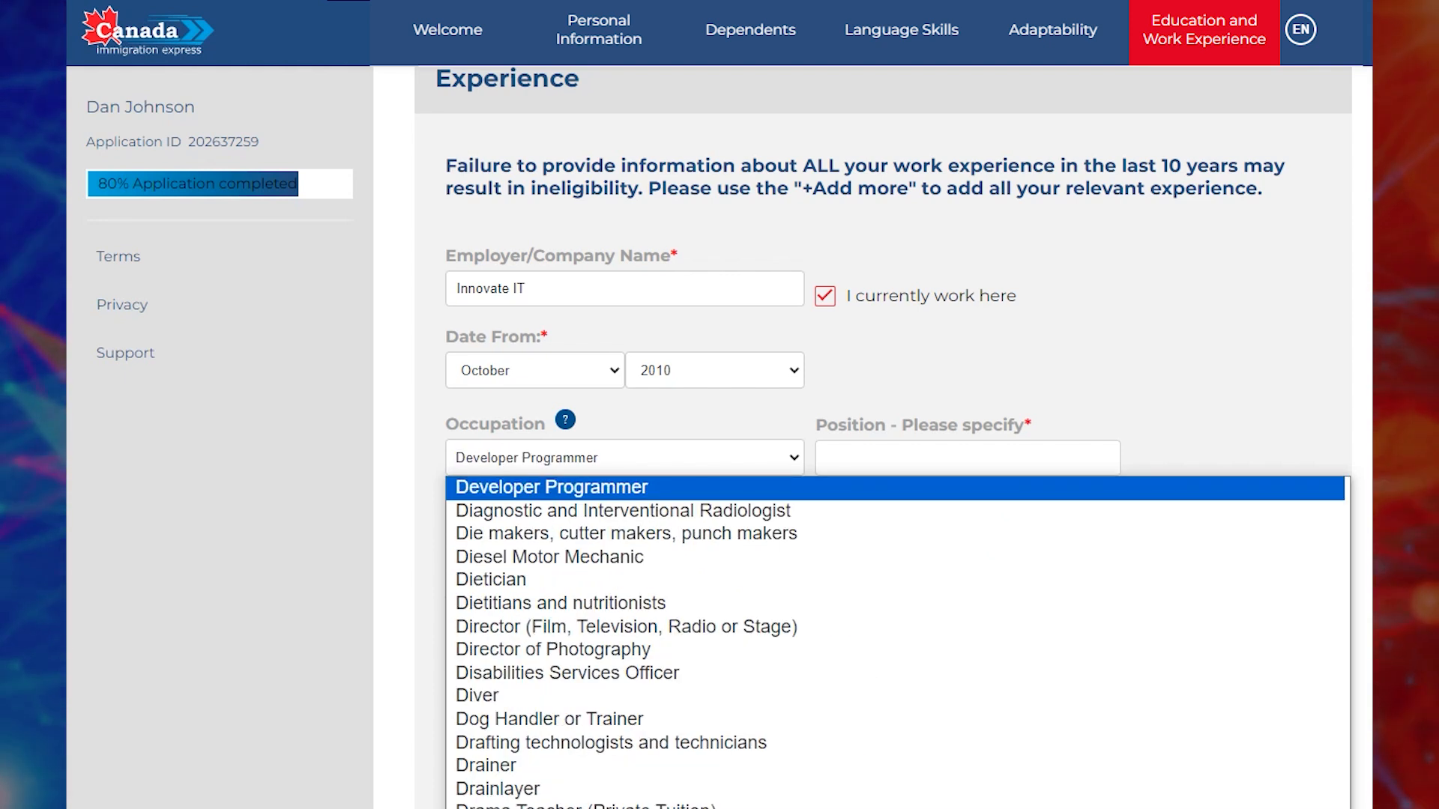
pyautogui.press('Return')
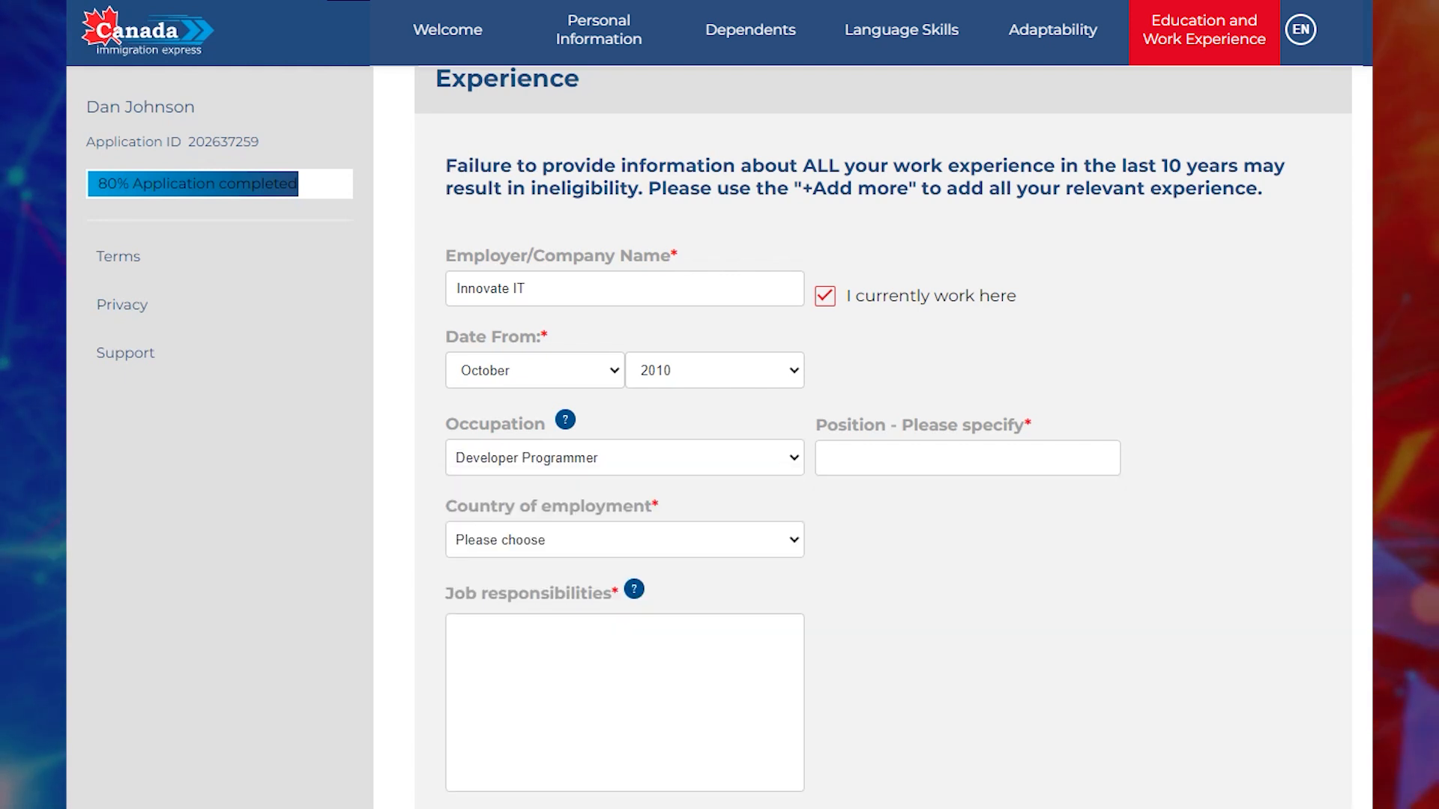
# Enter the position title 'Java Front-End Developer'.
pyautogui.click(827, 457)
pyautogui.write('Java')
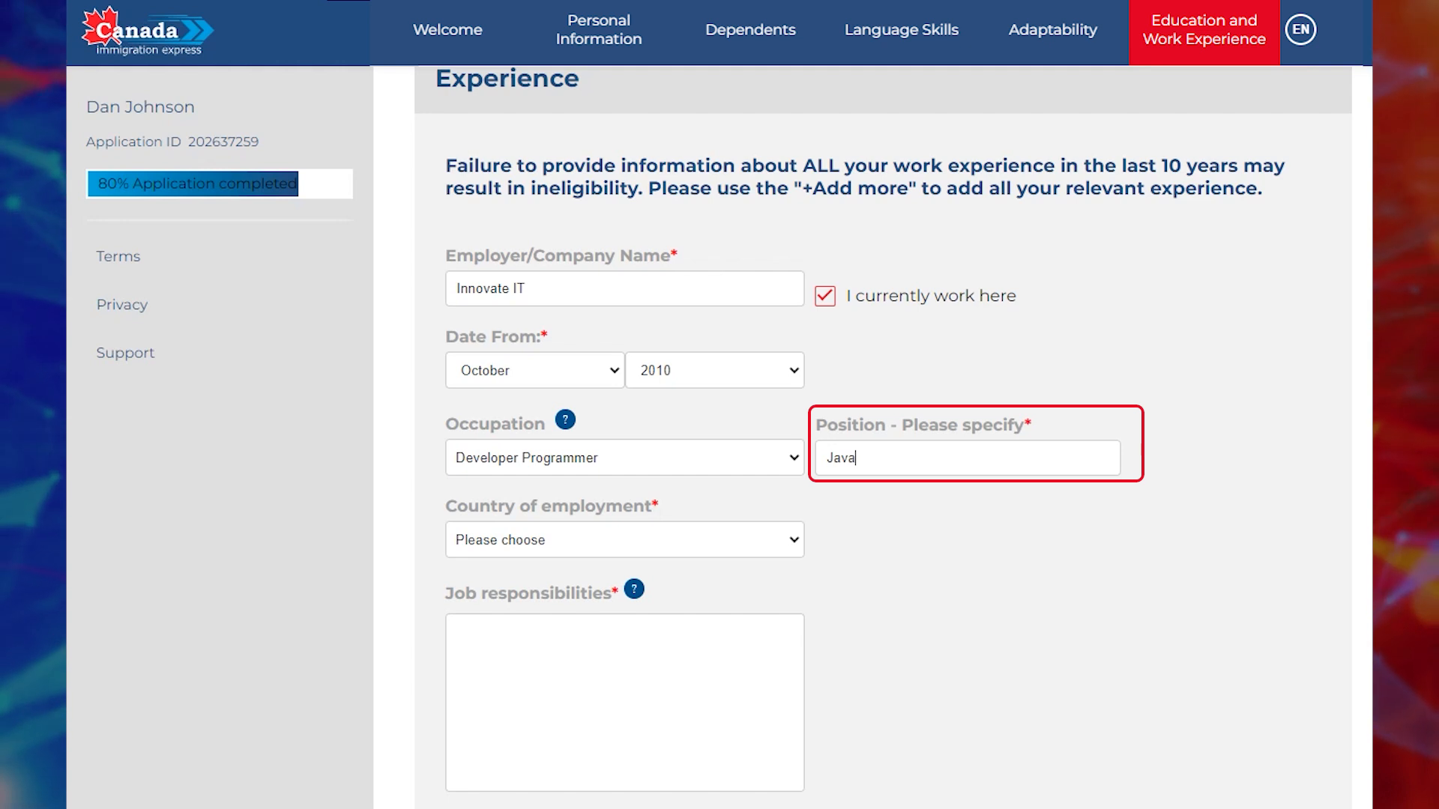
pyautogui.write(' front')
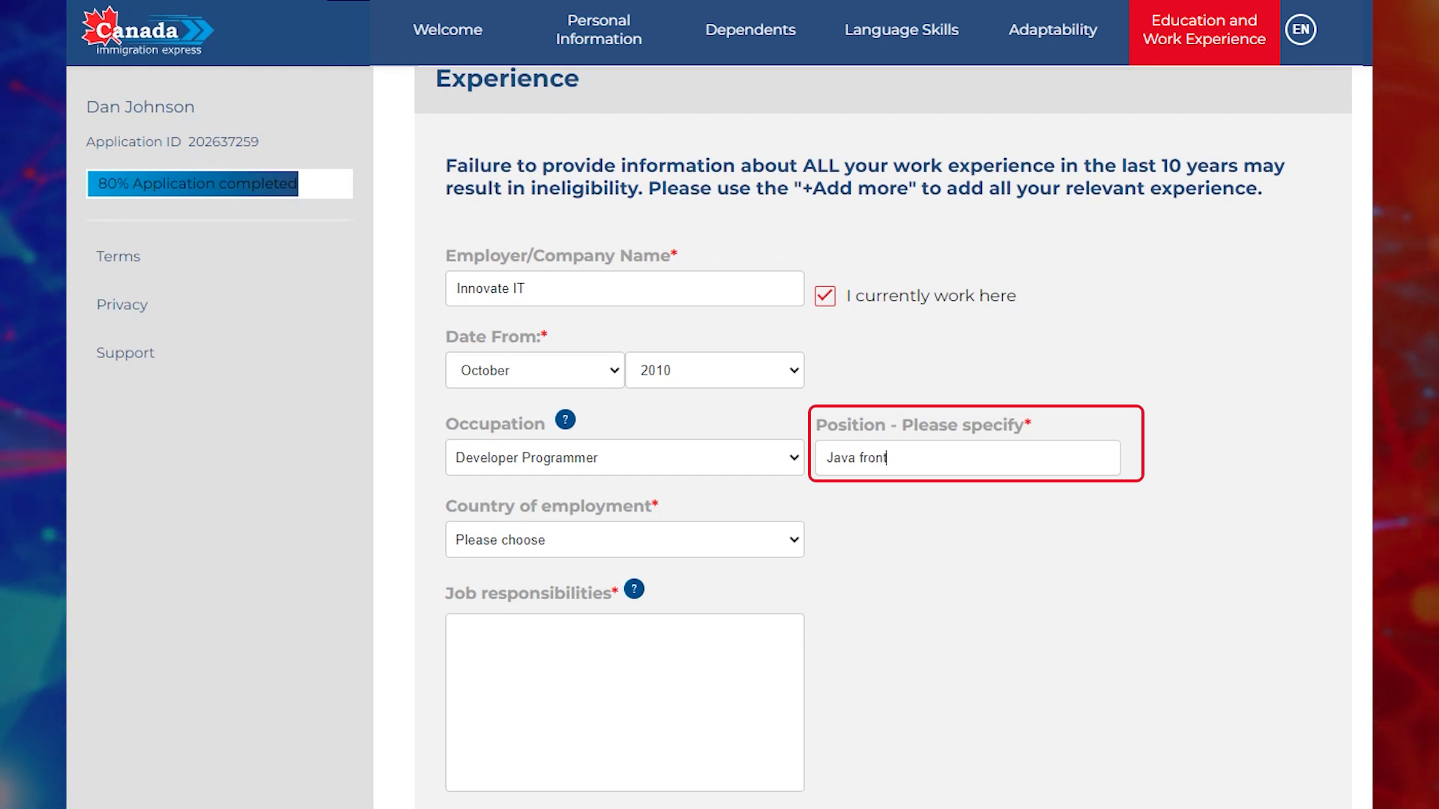
pyautogui.press('BackSpace')
pyautogui.press('BackSpace')
pyautogui.press('BackSpace')
pyautogui.press('BackSpace')
pyautogui.press('BackSpace')
pyautogui.write('Front-End Developer')
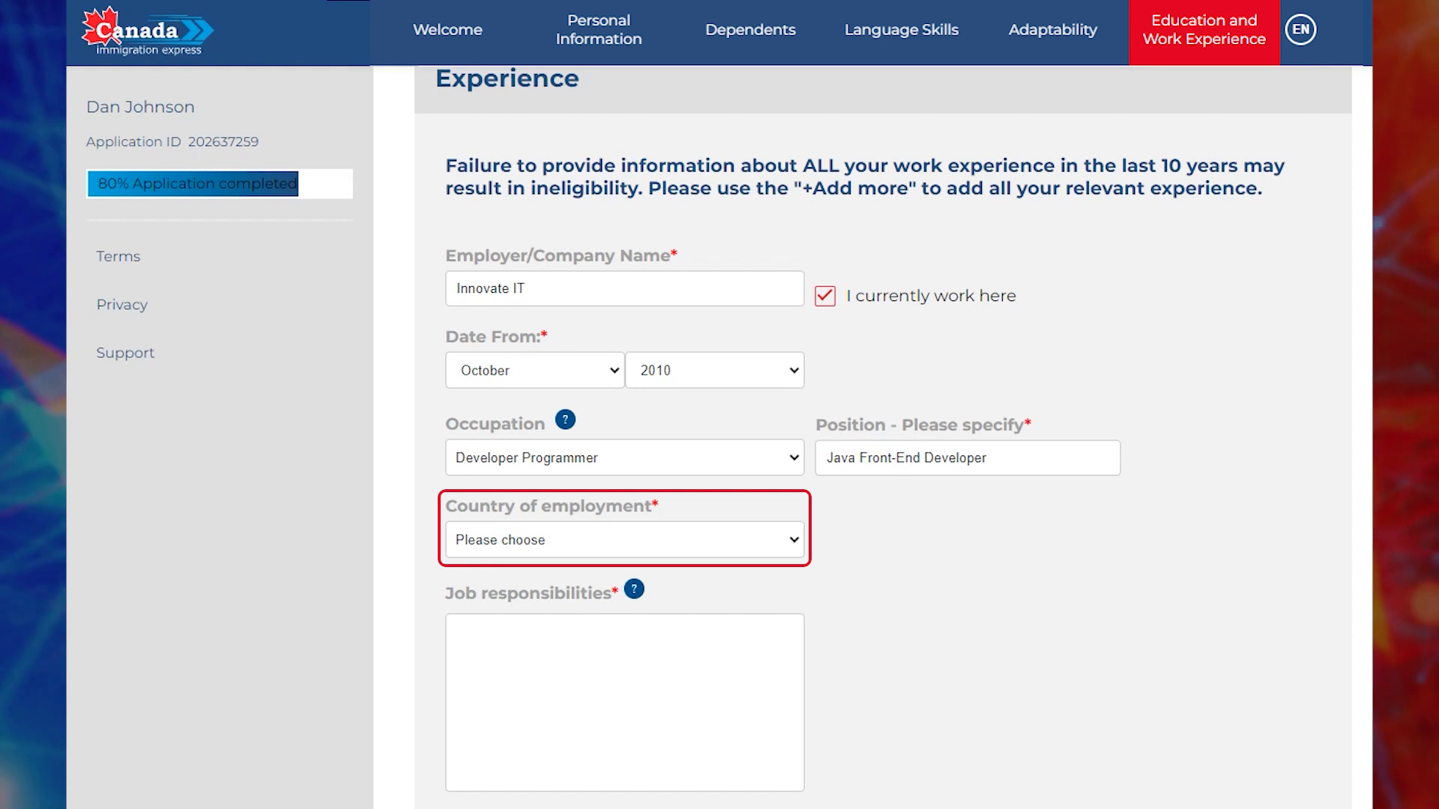
# Set the country of employment to South Africa.
pyautogui.click(625, 539)
pyautogui.write('sou')
pyautogui.press('Return')
pyautogui.scroll(-1, 883, 450)
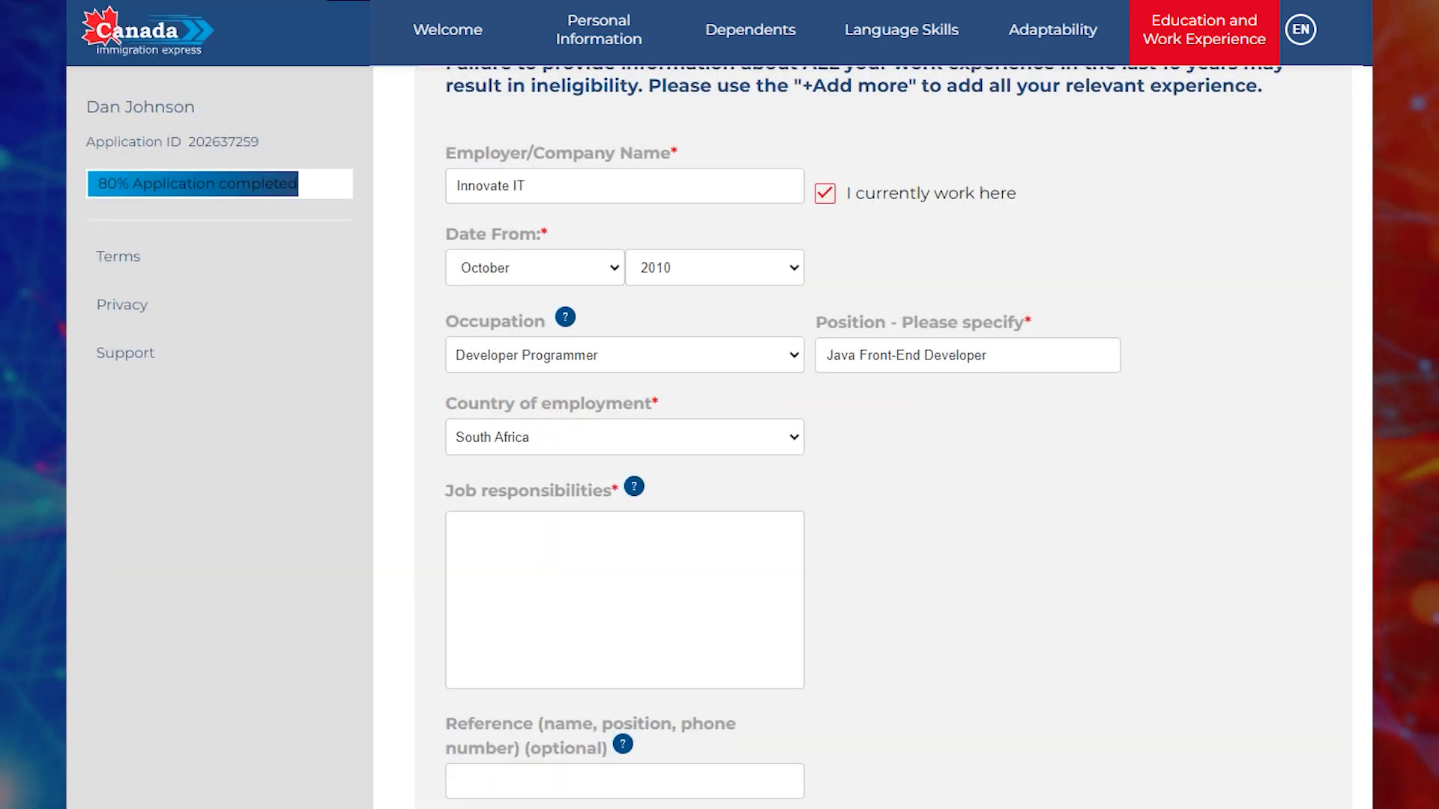
# Paste the job description into the Job responsibilities field.
pyautogui.write('With 14 years as a Java front-end developer, I specialize in creating responsive, user-focused interfaces using JavaScript, Angular, and React. I excel in optimizing performance and collaborating with teams to deliver scalable, high-quality applications.')
pyautogui.scroll(-2, 873, 438)
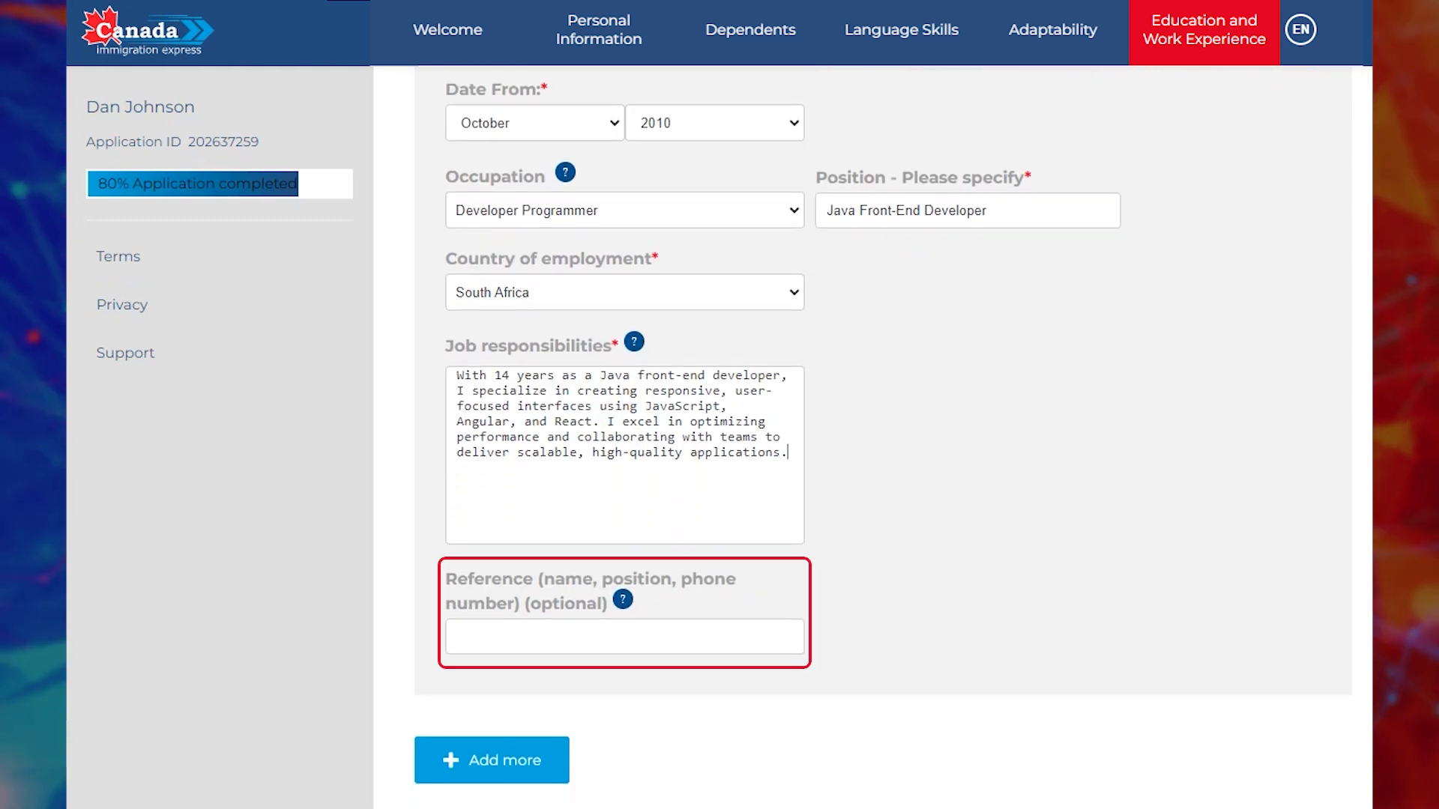